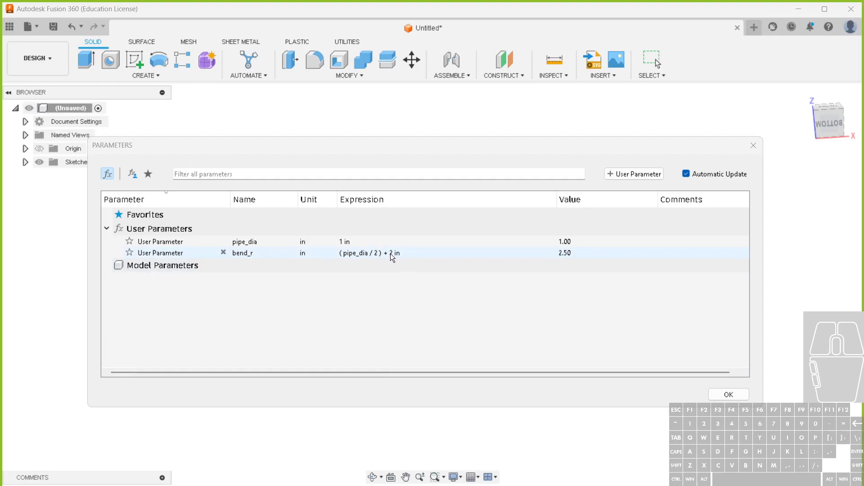
Close the parameters and reopen the existing path sketch for editing
{"action": "left_click", "coordinate": [736, 394]}
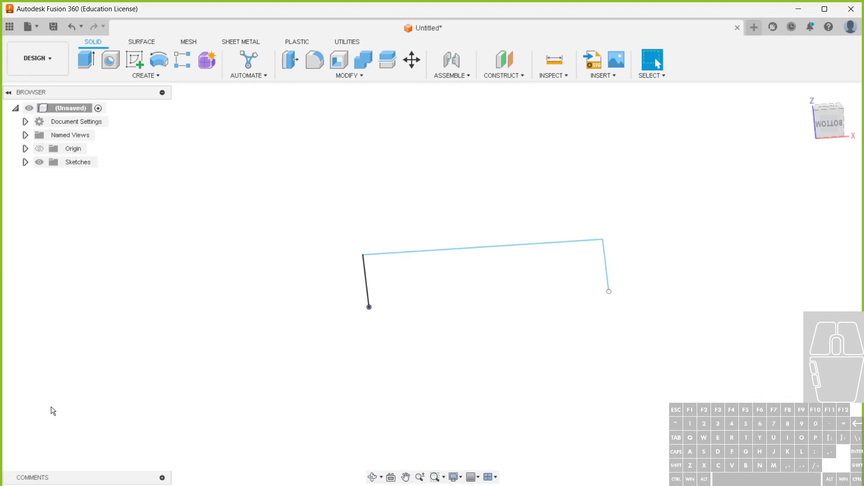
{"action": "right_click", "coordinate": [92, 483]}
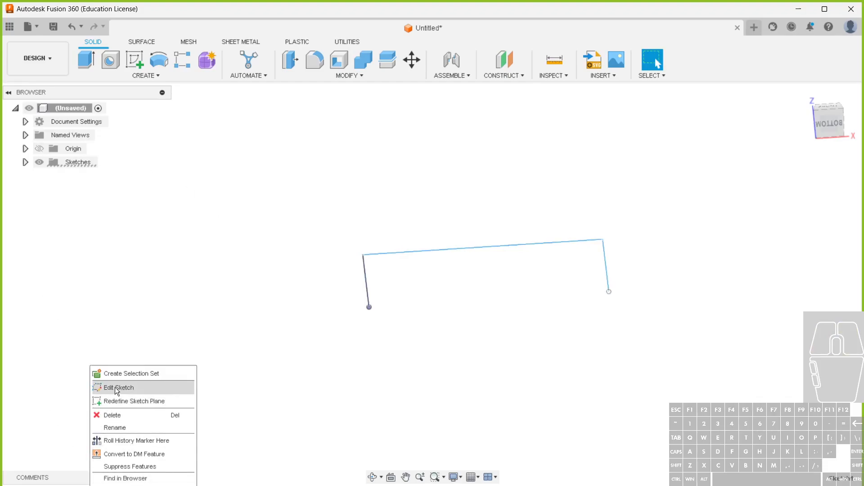
{"action": "left_click", "coordinate": [115, 387]}
Dimension the long horizontal line of the path with the expression 10-pipe_dia
{"action": "left_click", "coordinate": [207, 60]}
{"action": "left_click", "coordinate": [432, 250]}
{"action": "left_click", "coordinate": [438, 220]}
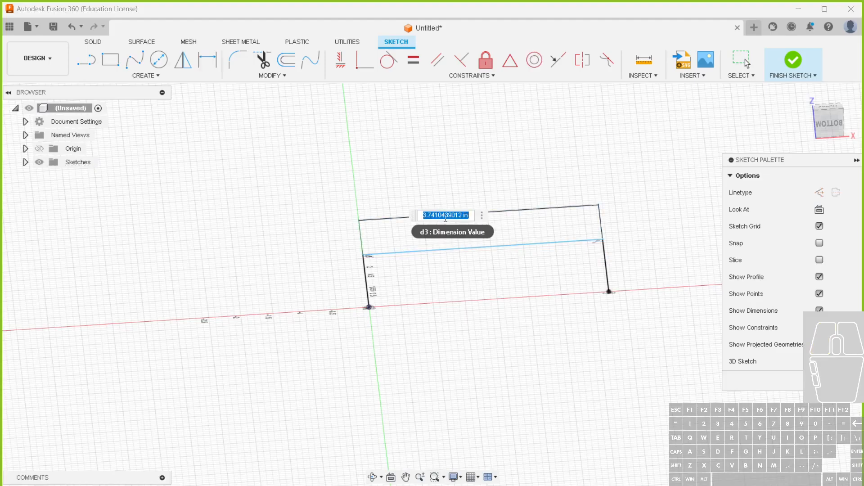
{"action": "type", "text": "10"}
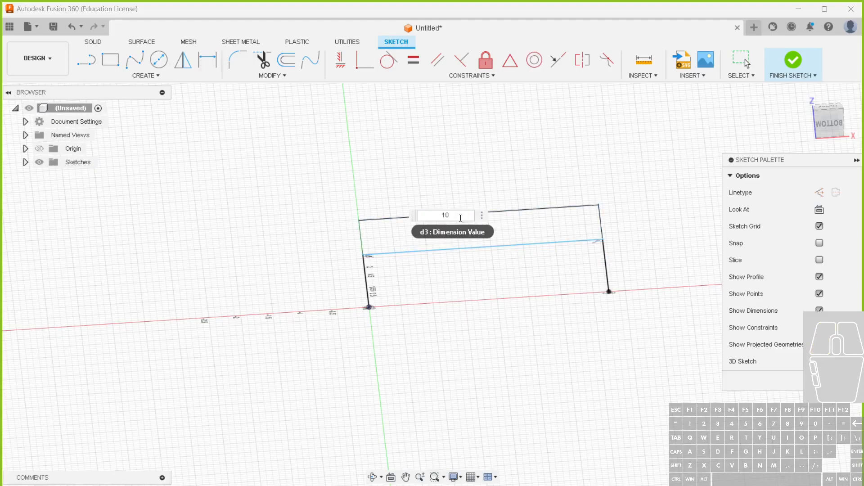
{"action": "type", "text": "+pipe_dia"}
{"action": "left_click", "coordinate": [472, 239]}
{"action": "key", "text": "BackSpace"}
{"action": "type", "text": "-"}
{"action": "left_click", "coordinate": [468, 216]}
{"action": "left_click_drag", "start_coordinate": [456, 216], "coordinate": [403, 216]}
{"action": "type", "text": "10-"}
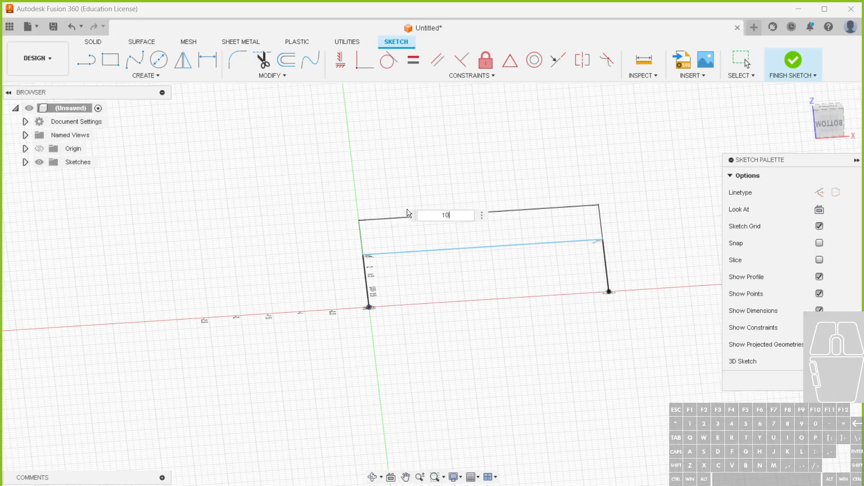
{"action": "type", "text": "p"}
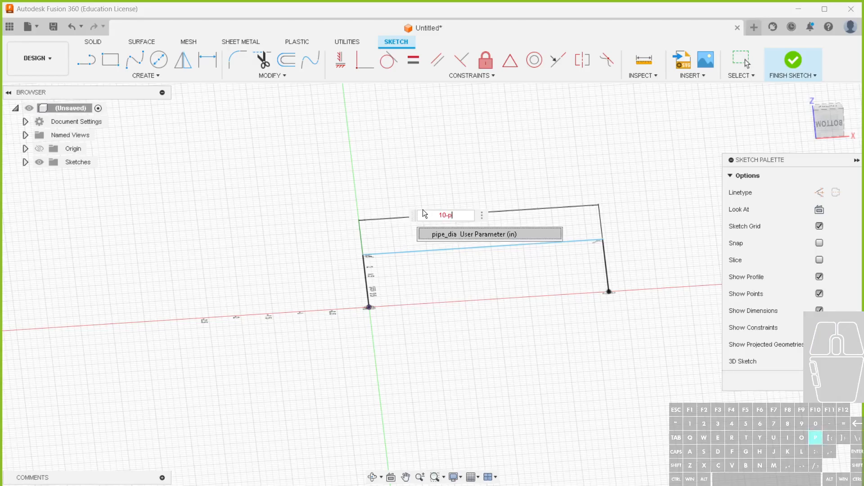
{"action": "left_click", "coordinate": [452, 234]}
{"action": "key", "text": "Return"}
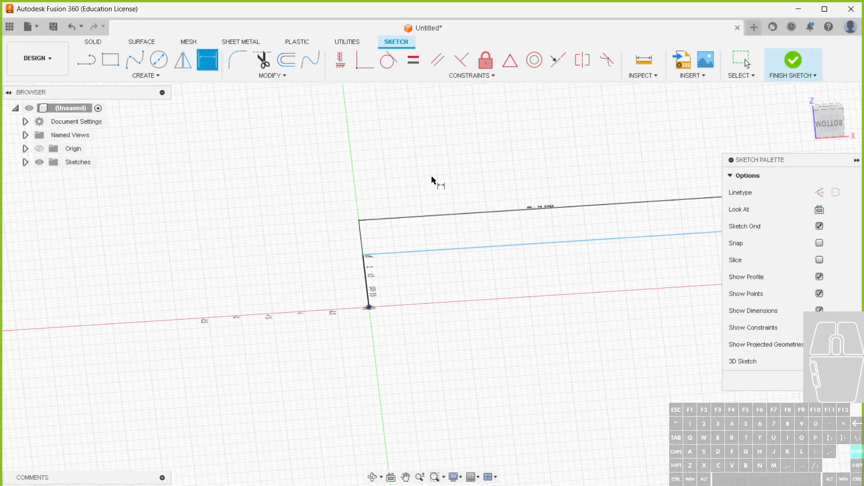
Dimension the height of the path's right vertical leg with the expression 5-(pipe_dia/2)
{"action": "scroll", "coordinate": [432, 219], "scroll_direction": "down", "scroll_amount": 1}
{"action": "scroll", "coordinate": [600, 220], "scroll_direction": "up", "scroll_amount": 2}
{"action": "middle_click_drag", "start_coordinate": [571, 221], "coordinate": [556, 241]}
{"action": "middle_click_drag", "start_coordinate": [521, 217], "coordinate": [495, 280], "text": "shift"}
{"action": "scroll", "coordinate": [292, 228], "scroll_direction": "up", "scroll_amount": 2}
{"action": "scroll", "coordinate": [284, 234], "scroll_direction": "down", "scroll_amount": 2}
{"action": "left_click", "coordinate": [634, 272]}
{"action": "left_click", "coordinate": [665, 270]}
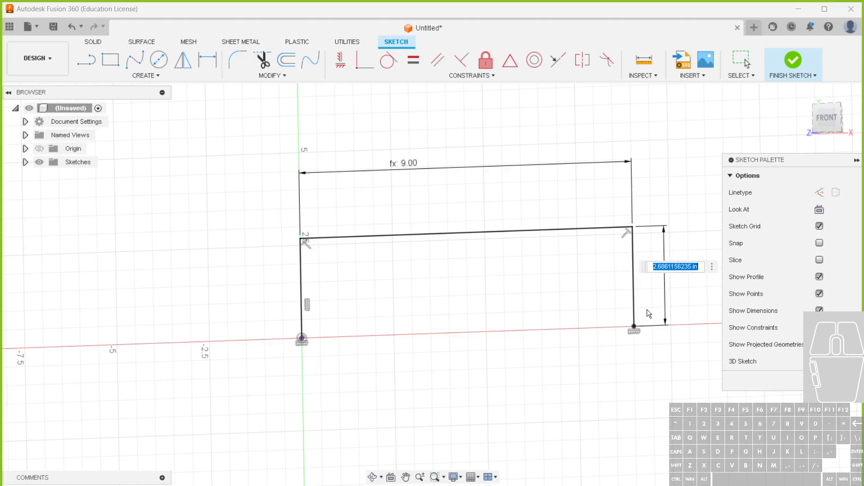
{"action": "type", "text": "5-"}
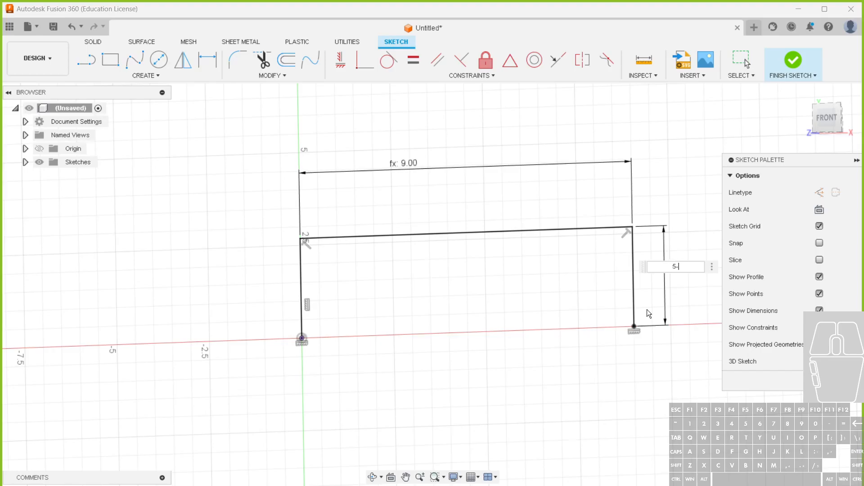
{"action": "type", "text": "(pip"}
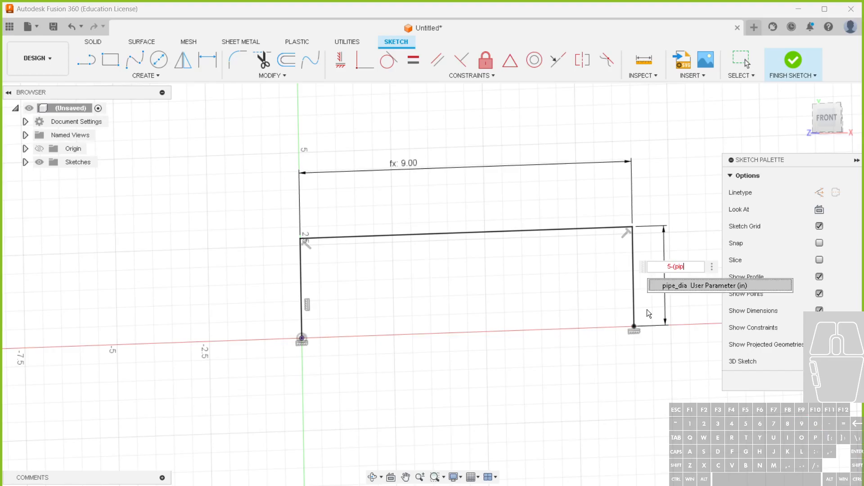
{"action": "left_click", "coordinate": [682, 286]}
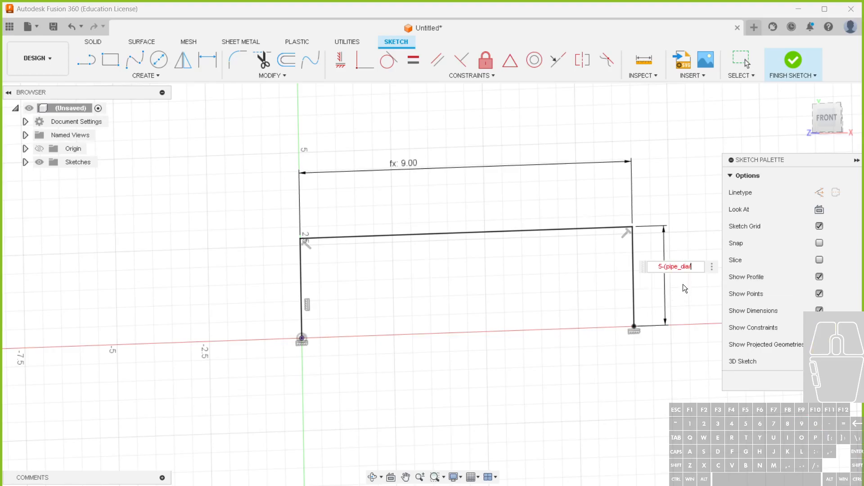
{"action": "type", "text": "/2)"}
{"action": "key", "text": "Return"}
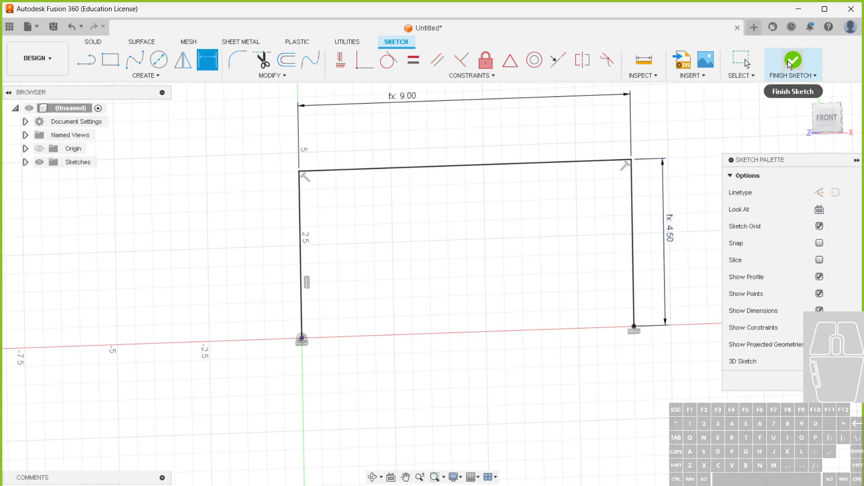
Fillet both upper corners of the path with the radius bend_r and finish the sketch
{"action": "left_click", "coordinate": [239, 59]}
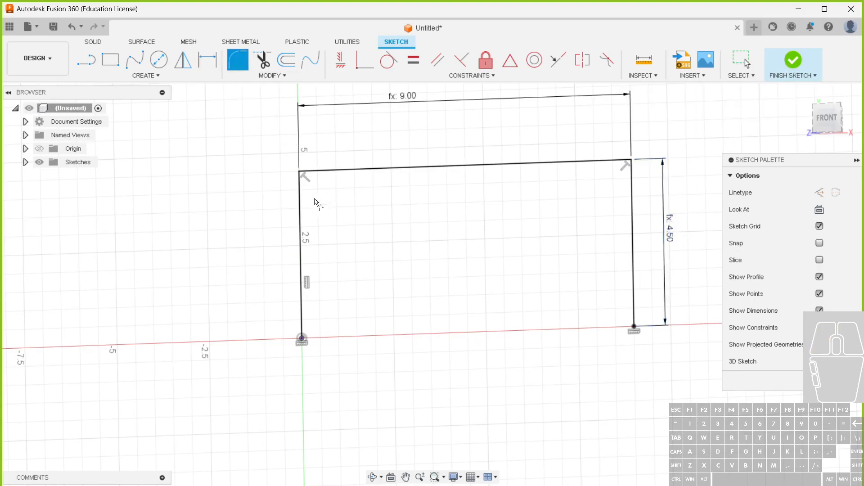
{"action": "left_click", "coordinate": [300, 199]}
{"action": "left_click", "coordinate": [340, 169]}
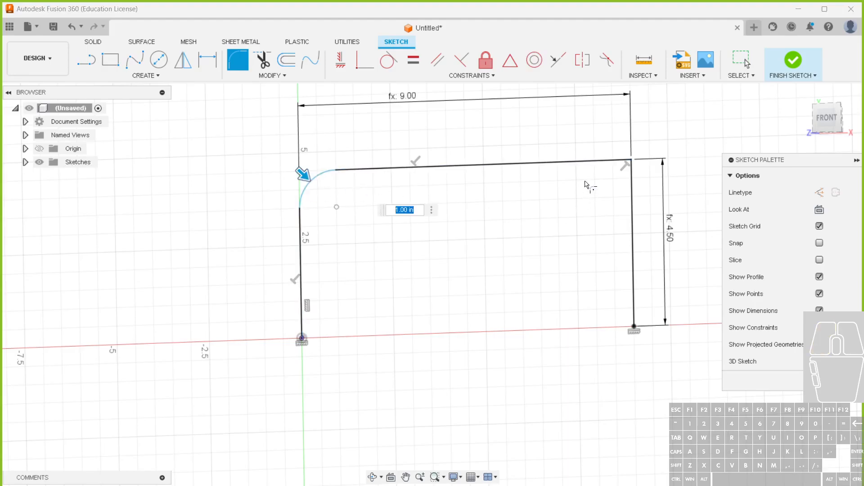
{"action": "left_click", "coordinate": [610, 162]}
{"action": "left_click", "coordinate": [631, 191]}
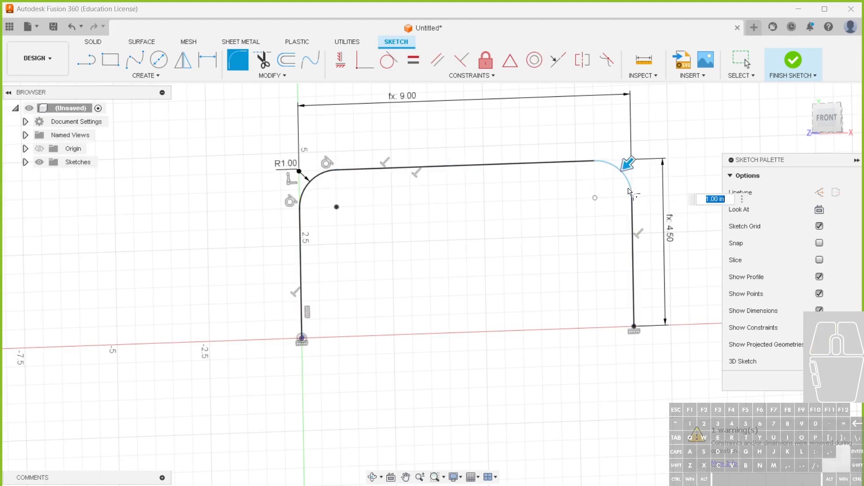
{"action": "type", "text": "ben"}
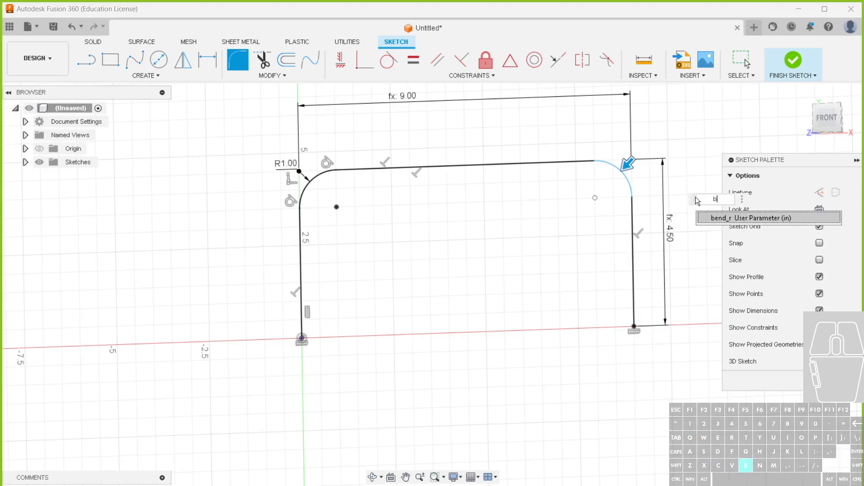
{"action": "left_click", "coordinate": [730, 222]}
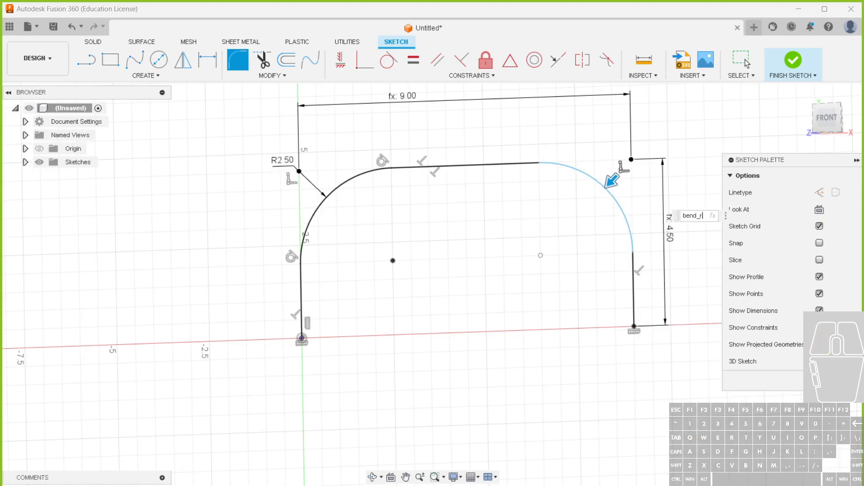
{"action": "left_click", "coordinate": [833, 381]}
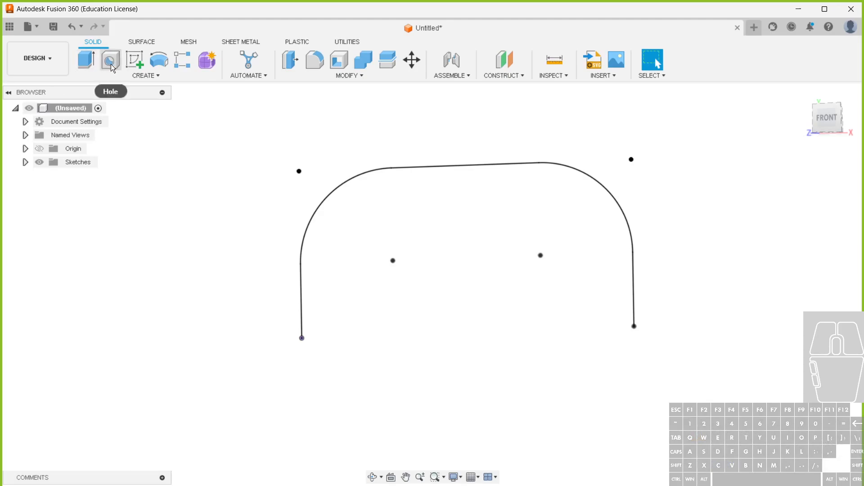
Create a circular pipe as a new body along the chained sketch path, with section size pipe_dia
{"action": "left_click", "coordinate": [135, 75]}
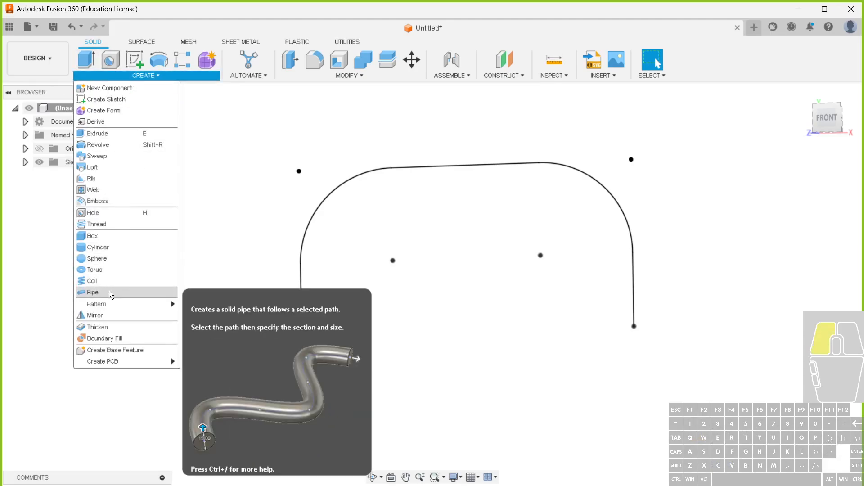
{"action": "left_click", "coordinate": [109, 292]}
{"action": "left_click", "coordinate": [303, 301]}
{"action": "left_click", "coordinate": [775, 208]}
{"action": "left_click", "coordinate": [761, 245]}
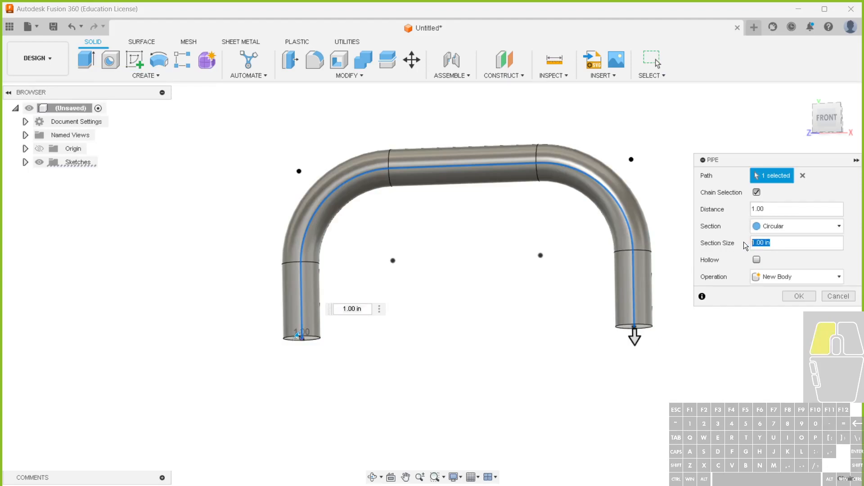
{"action": "type", "text": "pi"}
{"action": "left_click", "coordinate": [759, 259]}
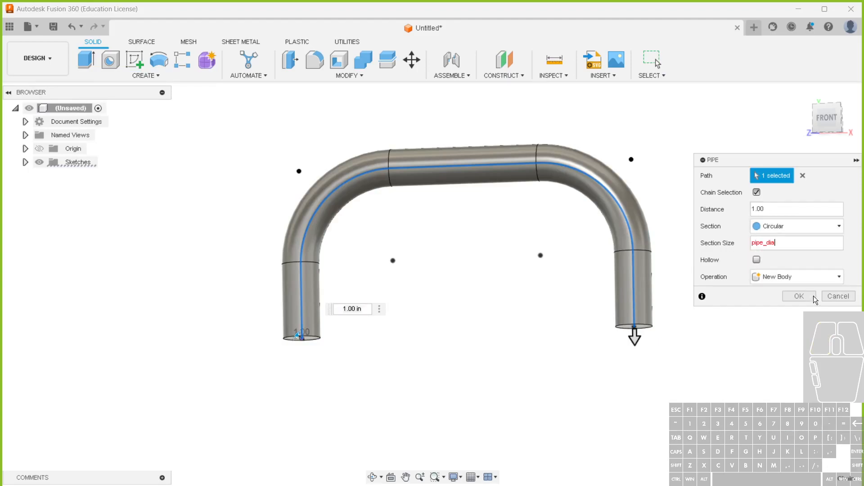
{"action": "left_click", "coordinate": [806, 297]}
{"action": "mouse_move", "coordinate": [492, 372]}
{"action": "middle_mouse_down", "text": "shift"}
{"action": "mouse_move", "coordinate": [504, 332]}
{"action": "mouse_move", "coordinate": [461, 377]}
{"action": "mouse_move", "coordinate": [490, 367]}
{"action": "mouse_move", "coordinate": [501, 373]}
{"action": "middle_mouse_up", "text": "shift"}
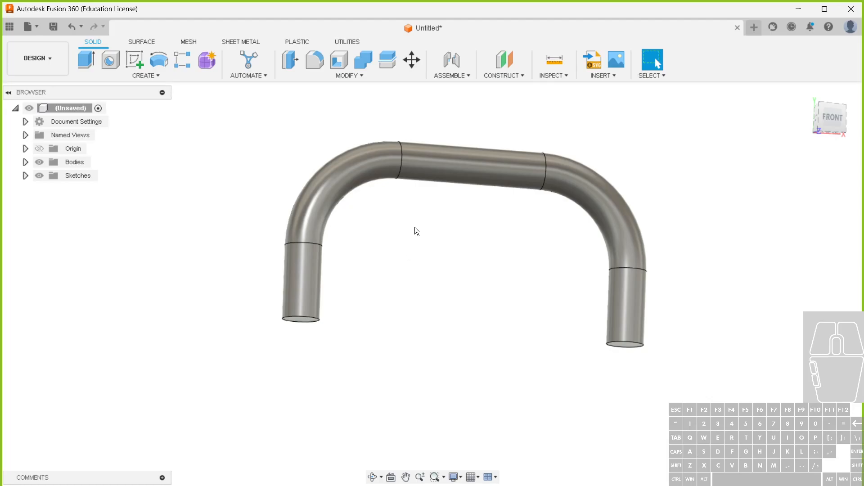
Change the user parameter pipe_dia to 0.5 in
{"action": "left_click", "coordinate": [324, 77]}
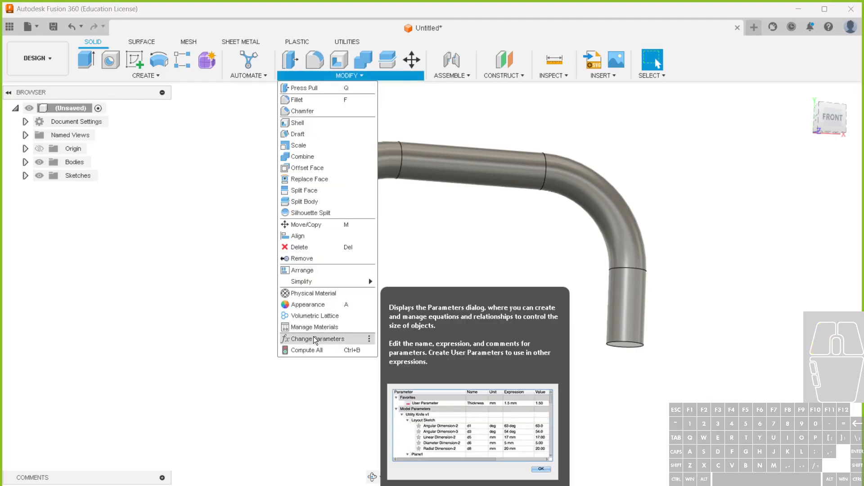
{"action": "left_click", "coordinate": [347, 338]}
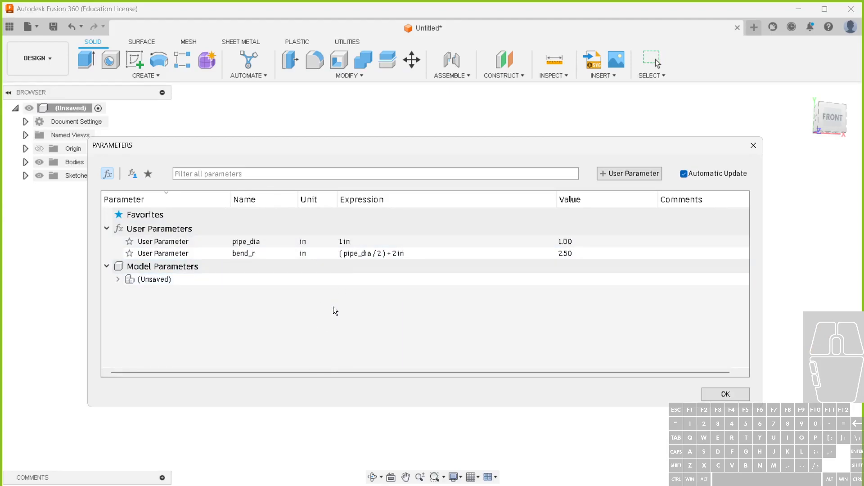
{"action": "left_click_drag", "start_coordinate": [447, 150], "coordinate": [438, 405]}
{"action": "left_click", "coordinate": [355, 473]}
{"action": "type", "text": "0.5"}
{"action": "key", "text": "Return"}
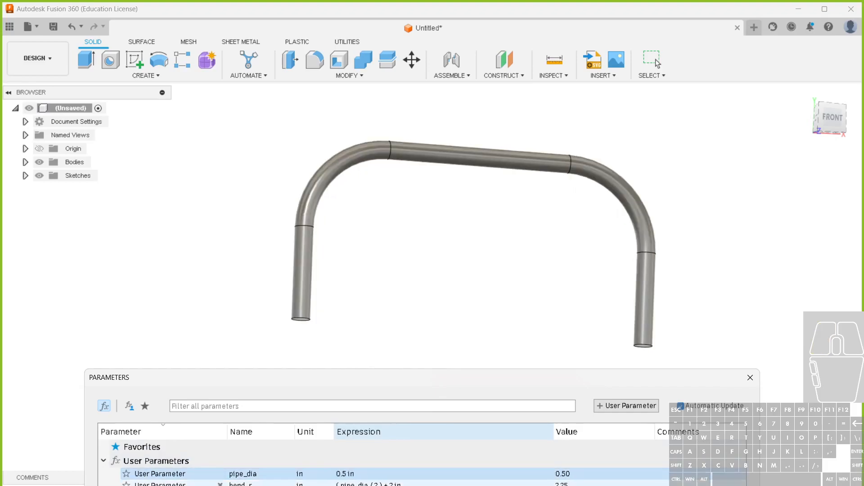
Change the user parameter bend_r to the expression (pipe_dia / 2) + 1 in
{"action": "left_click", "coordinate": [386, 475]}
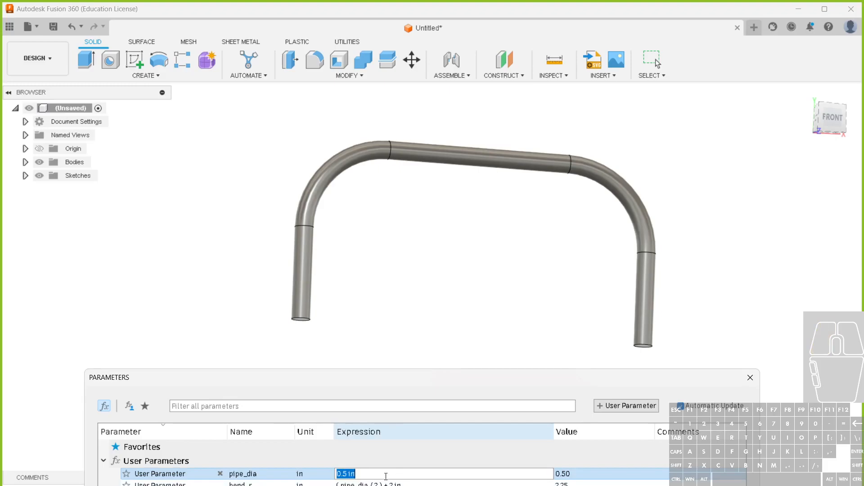
{"action": "left_click", "coordinate": [377, 485]}
{"action": "left_click", "coordinate": [392, 485]}
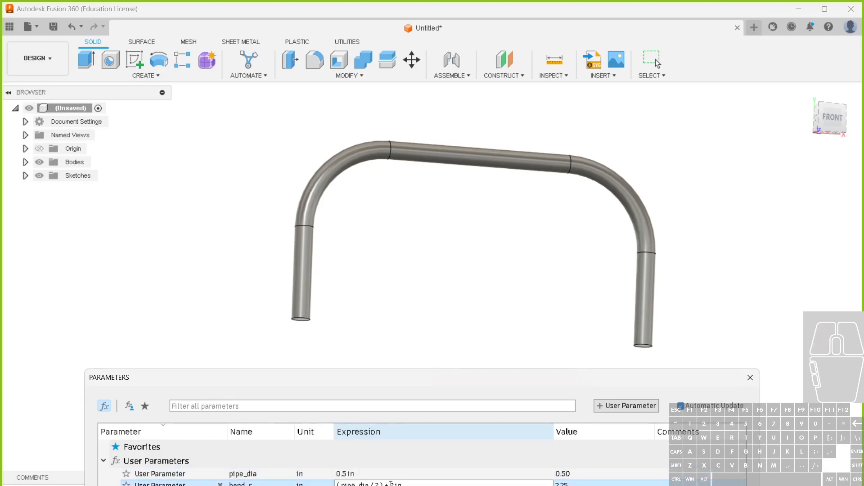
{"action": "left_click_drag", "start_coordinate": [394, 485], "coordinate": [388, 485]}
{"action": "type", "text": "1"}
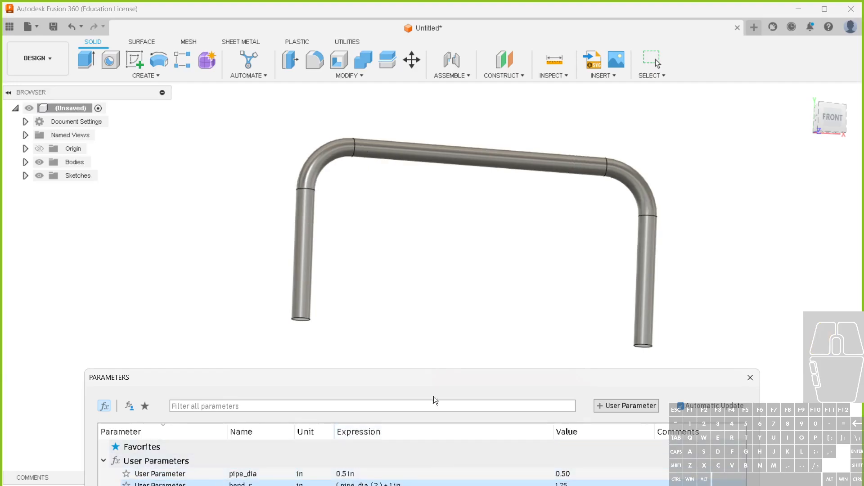
{"action": "left_click_drag", "start_coordinate": [442, 377], "coordinate": [427, 284]}
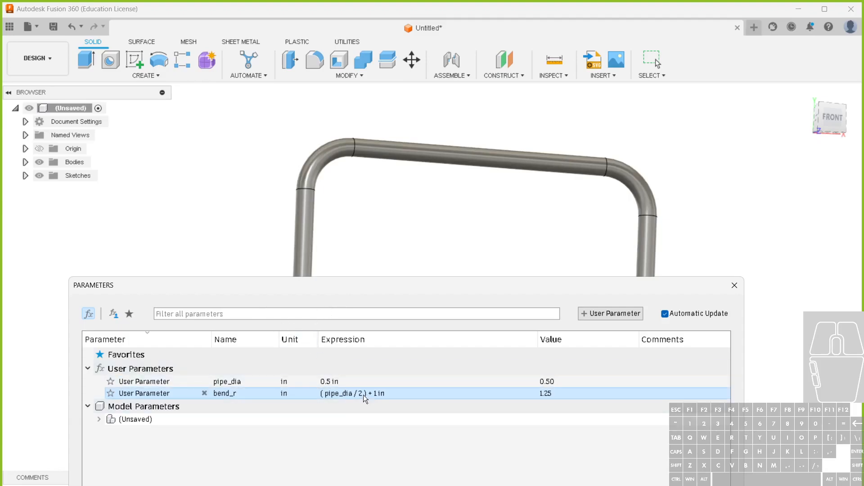
Cut the pipe_dia term out of bend_r so its expression is just 1 in, and close the parameters
{"action": "left_click", "coordinate": [374, 396]}
{"action": "left_click_drag", "start_coordinate": [373, 393], "coordinate": [322, 393]}
{"action": "key", "text": "ctrl+x"}
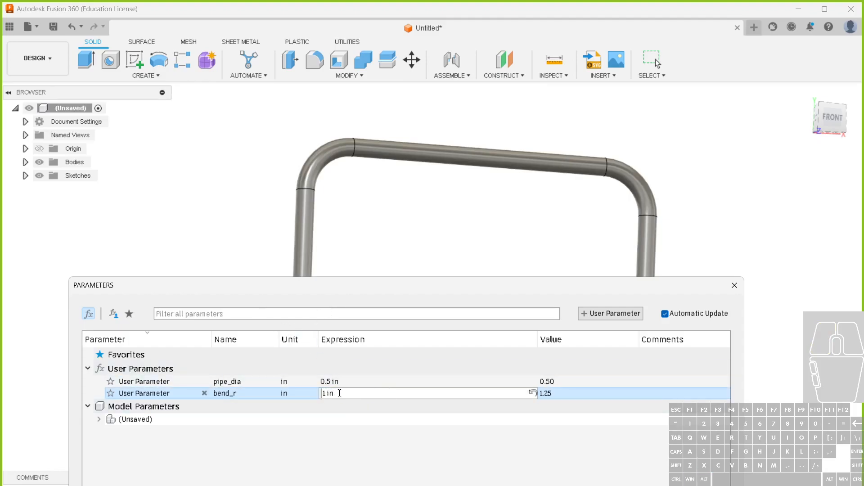
{"action": "key", "text": "Return"}
{"action": "left_click_drag", "start_coordinate": [619, 289], "coordinate": [558, 197]}
{"action": "left_click", "coordinate": [646, 443]}
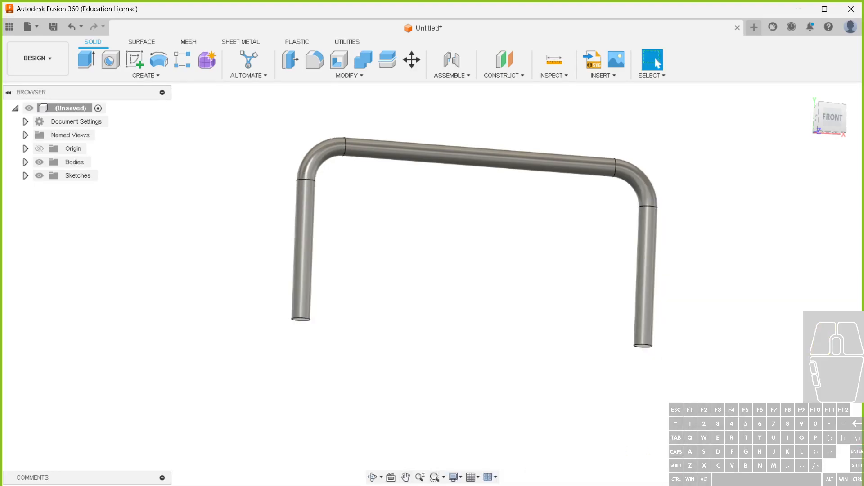
Edit the path sketch and set the left corner fillet's radius to bend_r - (pipe_dia / 2)
{"action": "double_click", "coordinate": [80, 485]}
{"action": "double_click", "coordinate": [283, 139]}
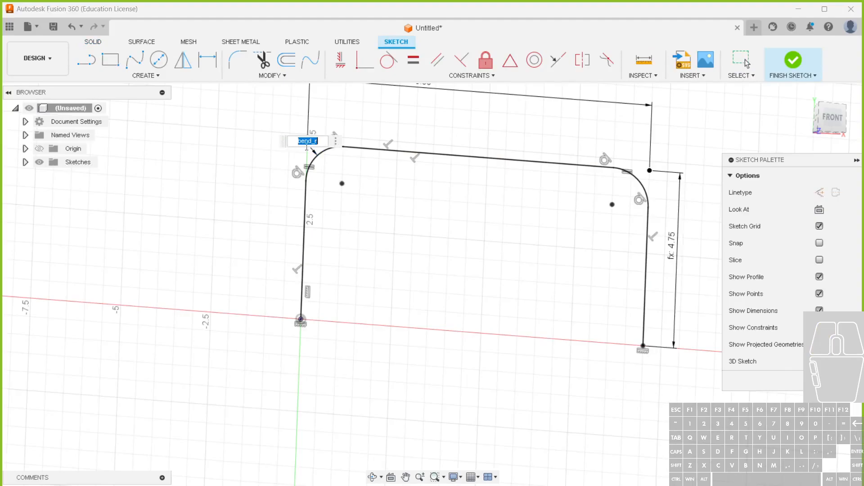
{"action": "left_click", "coordinate": [324, 142]}
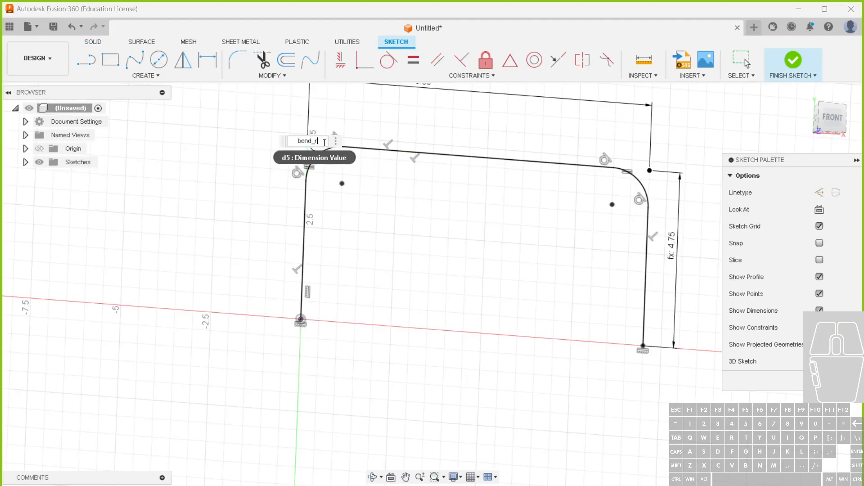
{"action": "key", "text": "ctrl+v"}
{"action": "key", "text": "BackSpace"}
{"action": "key", "text": "BackSpace"}
{"action": "key", "text": "ctrl+a"}
{"action": "key", "text": "Return"}
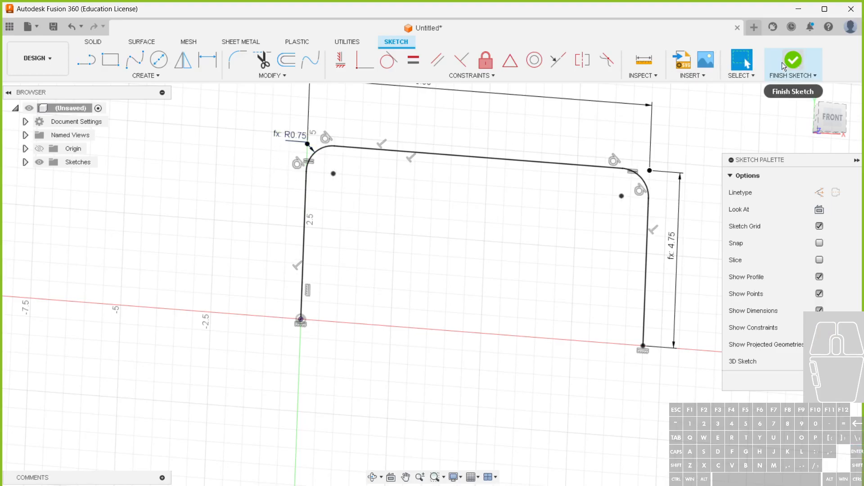
Change the left corner fillet's radius to bend_r + (pipe_dia / 2) and finish the sketch
{"action": "double_click", "coordinate": [292, 134]}
{"action": "left_click", "coordinate": [330, 142]}
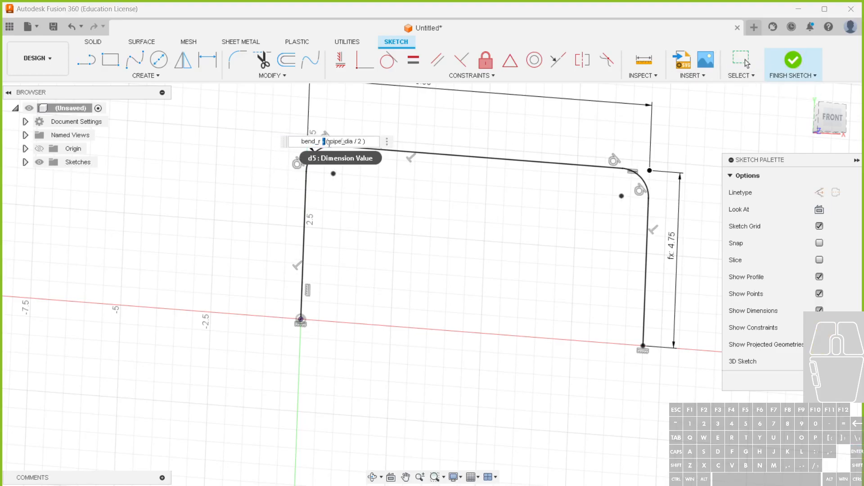
{"action": "type", "text": "+"}
{"action": "key", "text": "Return"}
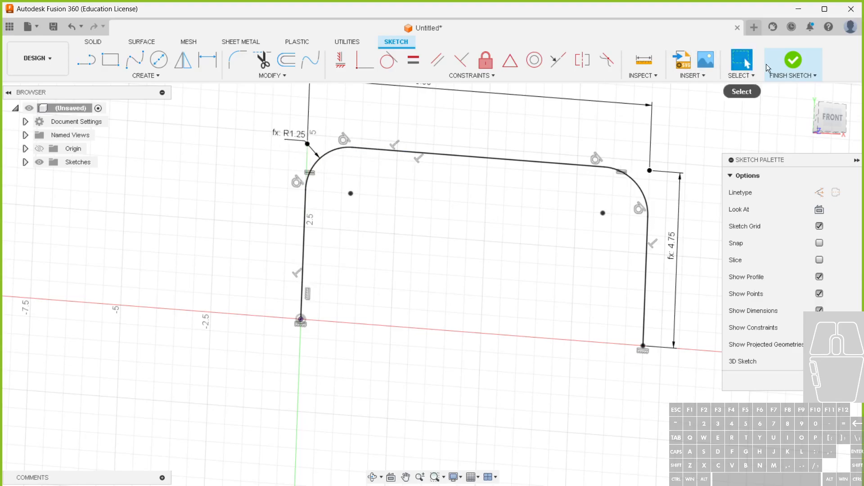
{"action": "left_click", "coordinate": [794, 62]}
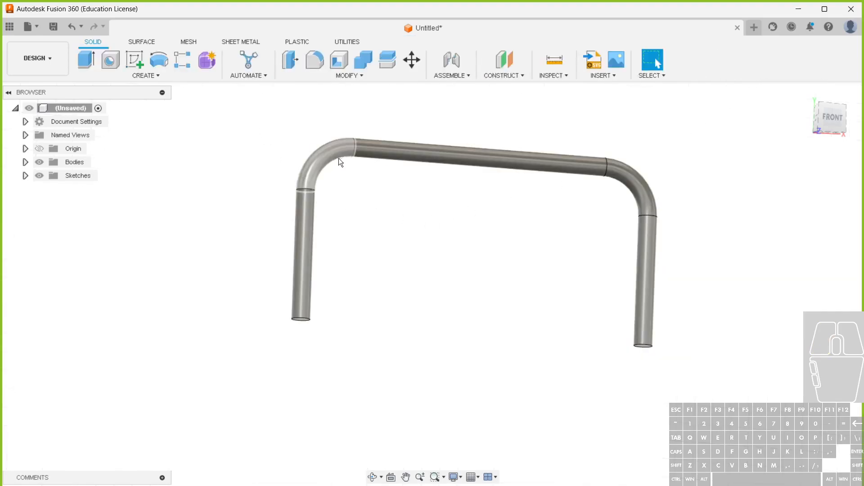
Open the parameters, expand the Sketch1 dimensions and add a user parameter named width set to 10 in
{"action": "left_click", "coordinate": [323, 81]}
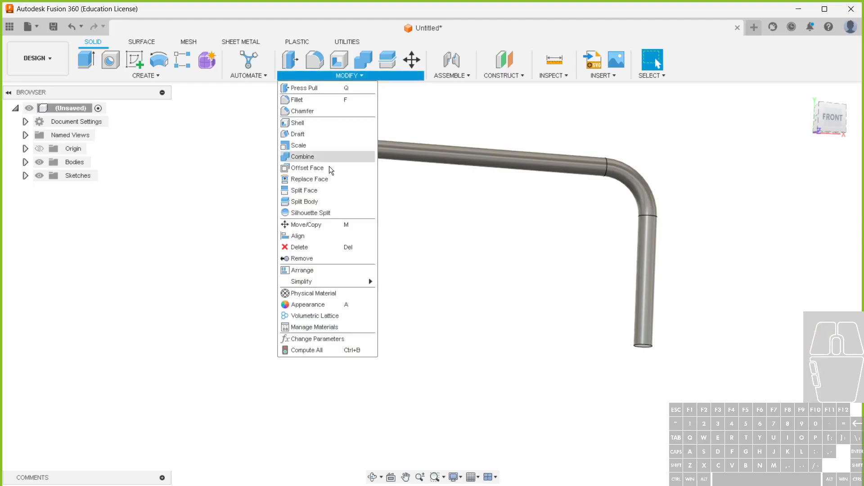
{"action": "left_click", "coordinate": [318, 339]}
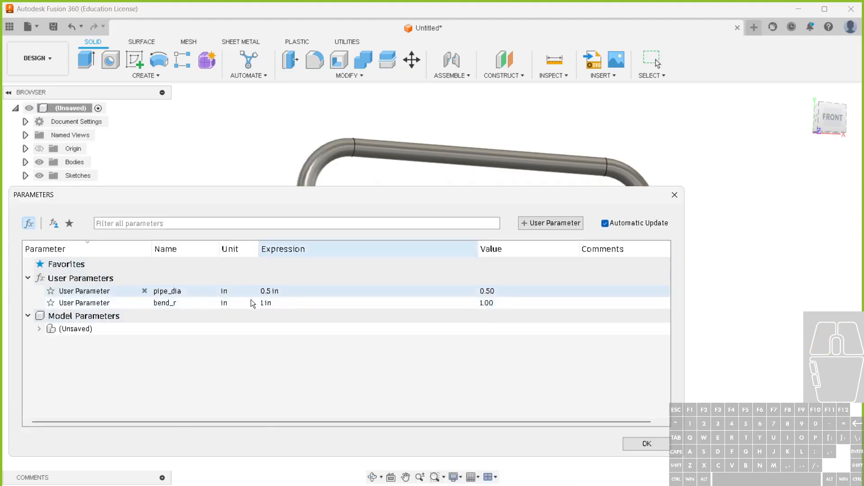
{"action": "left_click", "coordinate": [39, 330]}
{"action": "left_click", "coordinate": [50, 341]}
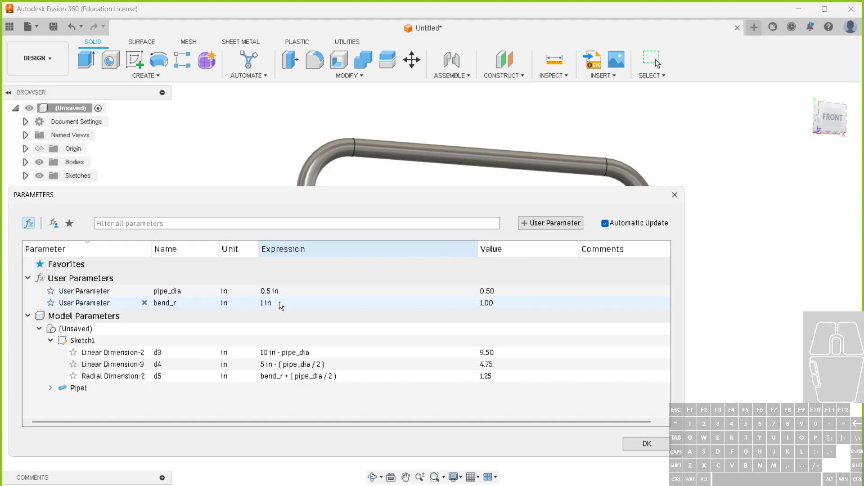
{"action": "left_click", "coordinate": [549, 224]}
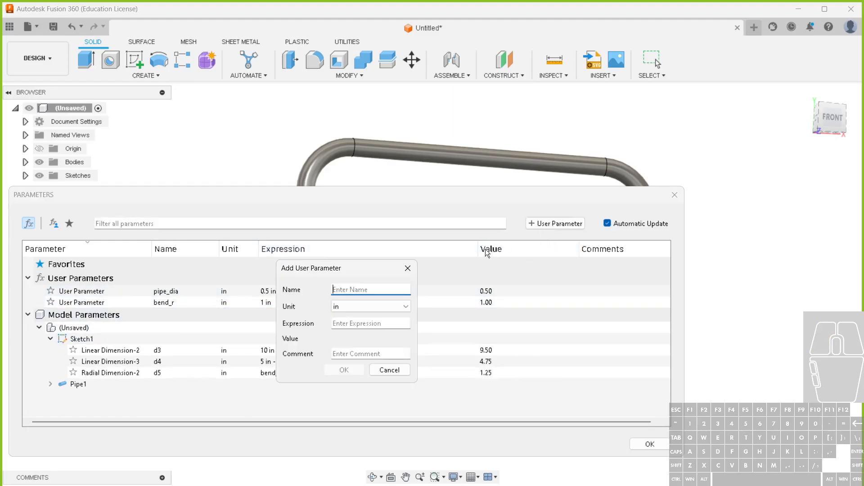
{"action": "type", "text": "width"}
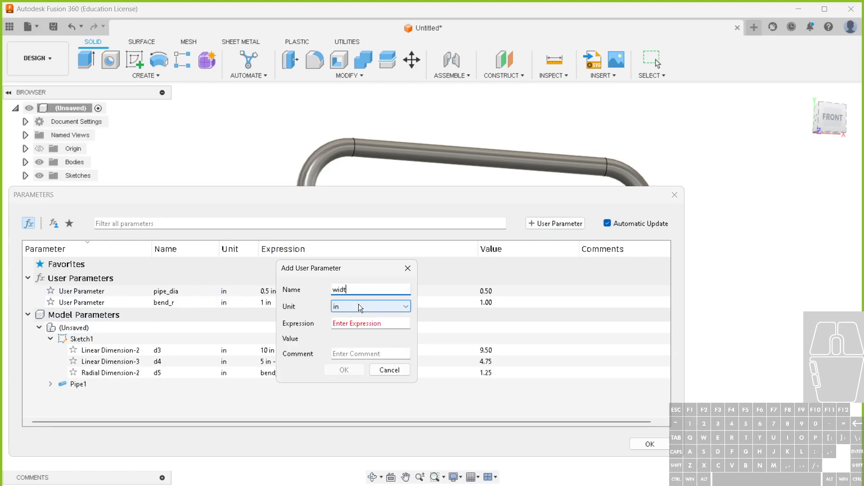
{"action": "left_click", "coordinate": [354, 323]}
{"action": "type", "text": "10"}
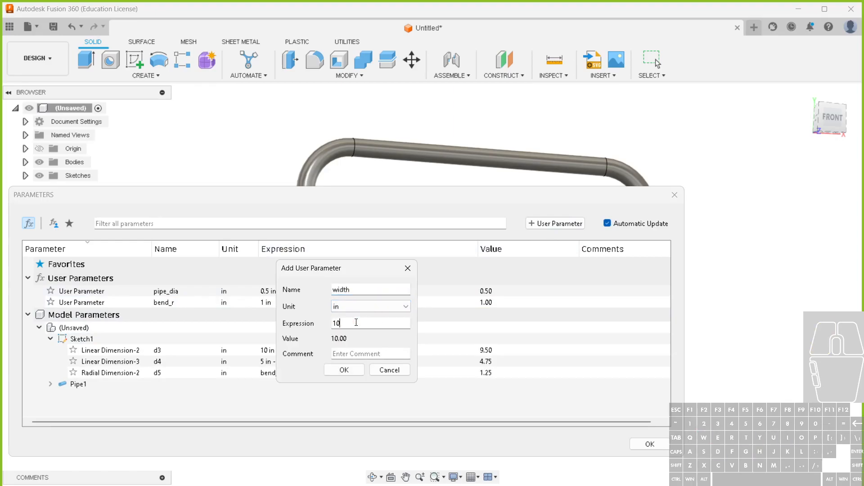
{"action": "left_click", "coordinate": [352, 370]}
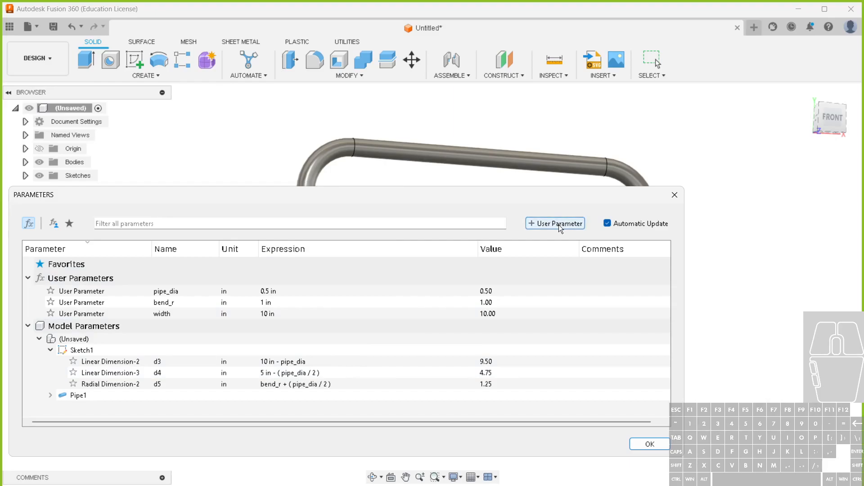
Add a user parameter named height with the expression 6 in
{"action": "left_click", "coordinate": [558, 225]}
{"action": "type", "text": "len"}
{"action": "left_click_drag", "start_coordinate": [359, 289], "coordinate": [334, 289]}
{"action": "left_click", "coordinate": [355, 290]}
{"action": "key", "text": "BackSpace"}
{"action": "key", "text": "BackSpace"}
{"action": "key", "text": "BackSpace"}
{"action": "type", "text": "height"}
{"action": "left_click", "coordinate": [352, 323]}
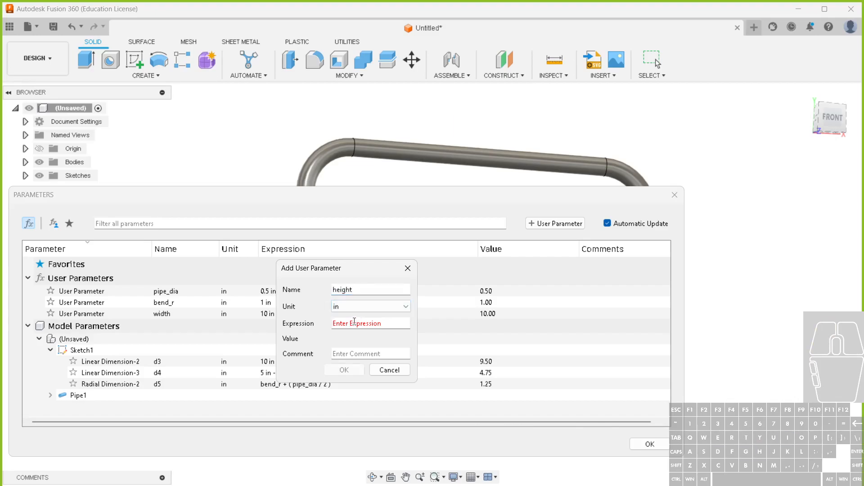
{"action": "type", "text": "6"}
{"action": "key", "text": "Return"}
Set the sketch's linear dimension d3 to width - pipe_dia and d4 to height - (pipe_dia / 2)
{"action": "left_click", "coordinate": [275, 373]}
{"action": "left_click_drag", "start_coordinate": [277, 373], "coordinate": [261, 373]}
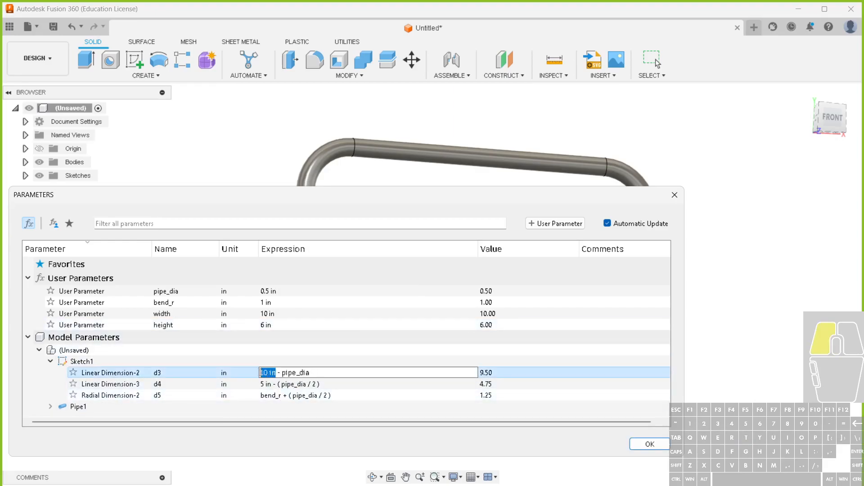
{"action": "type", "text": "width"}
{"action": "left_click", "coordinate": [270, 383]}
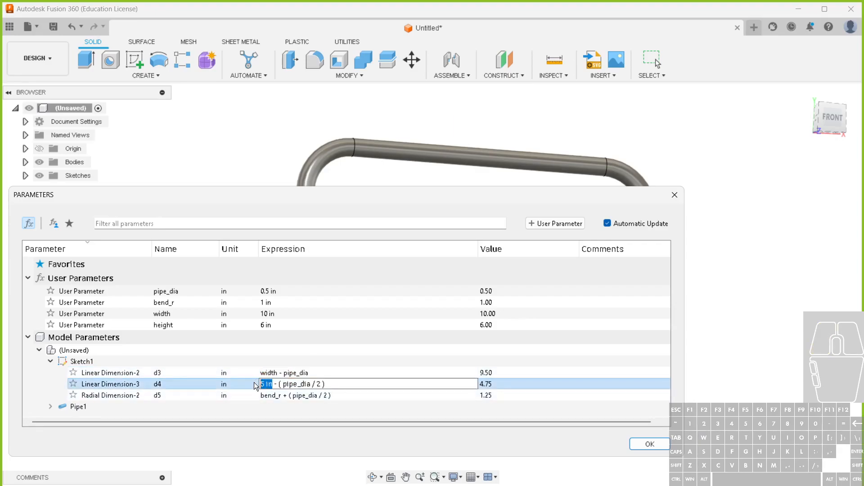
{"action": "type", "text": "hei"}
{"action": "left_click", "coordinate": [277, 401]}
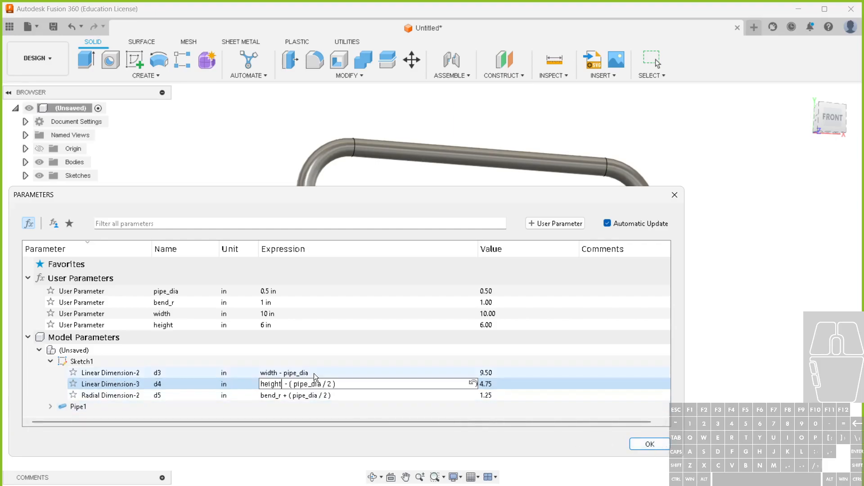
{"action": "left_click", "coordinate": [310, 402]}
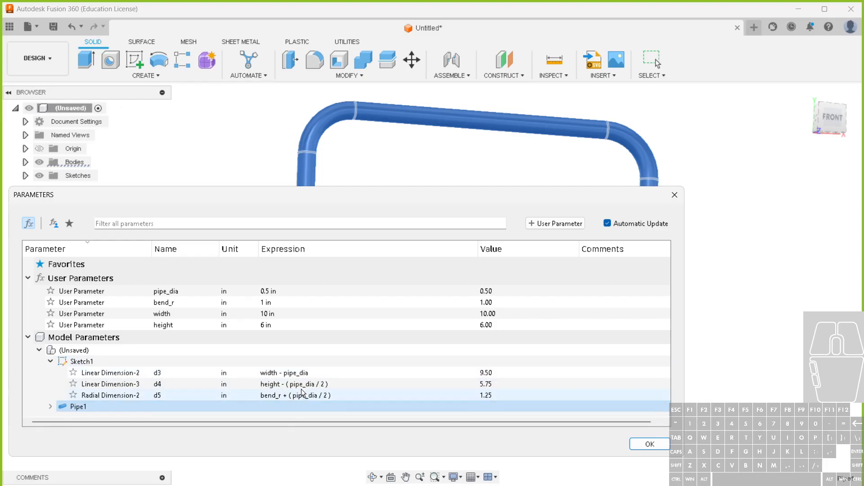
Move the parameters window clear of the pipe and set width to 11 in and height to 3 in
{"action": "left_click", "coordinate": [518, 199]}
{"action": "left_click_drag", "start_coordinate": [518, 198], "coordinate": [592, 353]}
{"action": "left_click", "coordinate": [355, 470]}
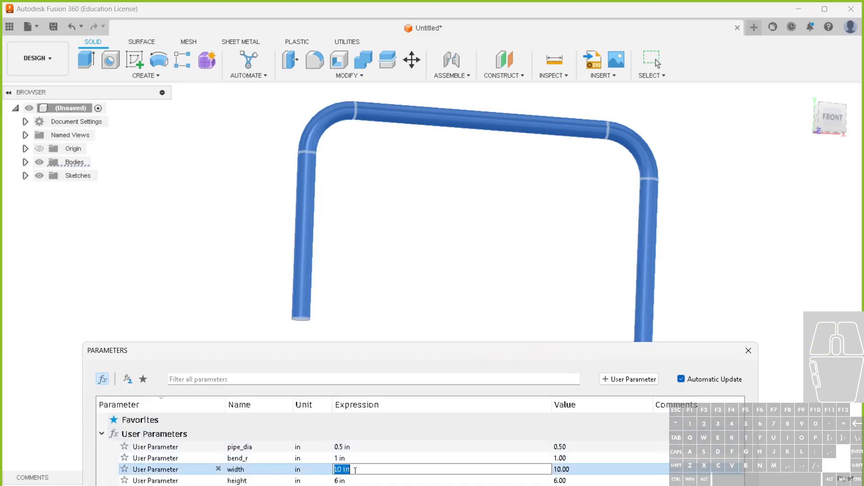
{"action": "type", "text": "11"}
{"action": "left_click", "coordinate": [357, 480]}
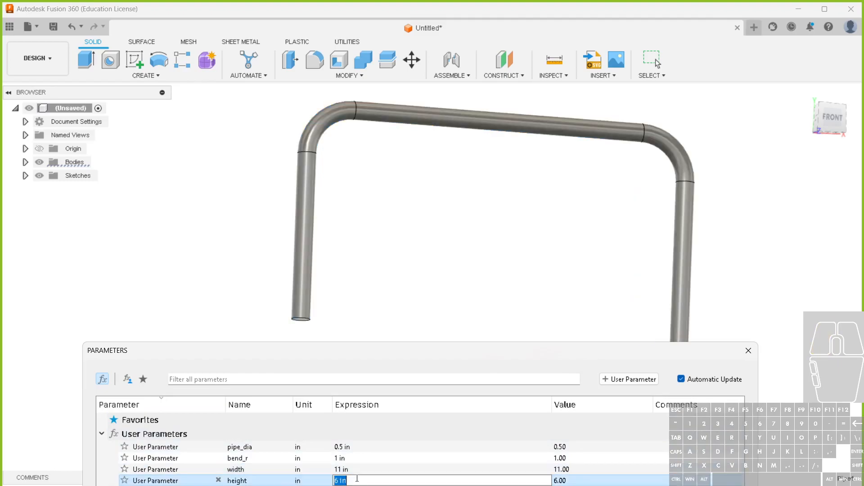
{"action": "type", "text": "3"}
{"action": "key", "text": "Return"}
Set the width parameter to 22 in and close the parameters
{"action": "left_click", "coordinate": [346, 470]}
{"action": "left_click", "coordinate": [347, 470]}
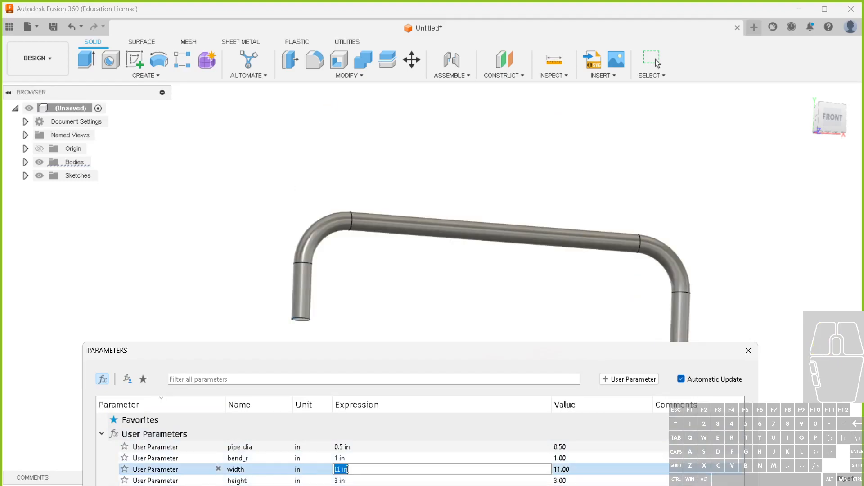
{"action": "type", "text": "22"}
{"action": "key", "text": "Return"}
{"action": "scroll", "coordinate": [147, 219], "scroll_direction": "down", "scroll_amount": 2}
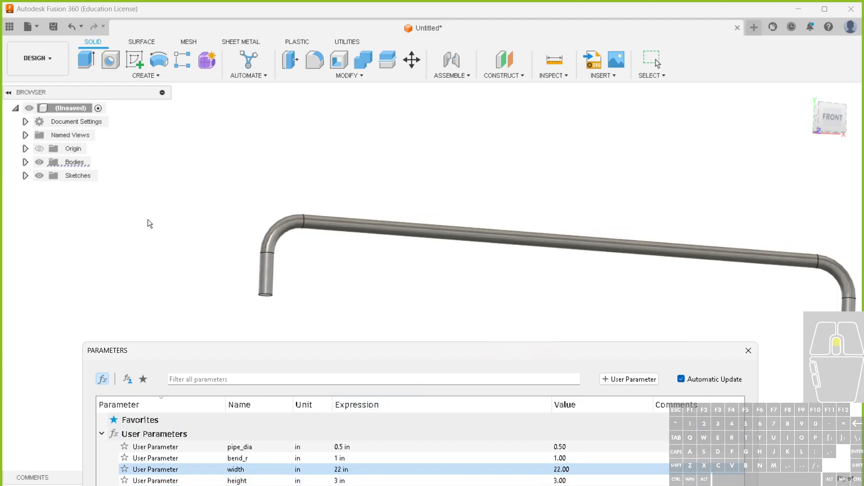
{"action": "scroll", "coordinate": [206, 258], "scroll_direction": "down", "scroll_amount": 2}
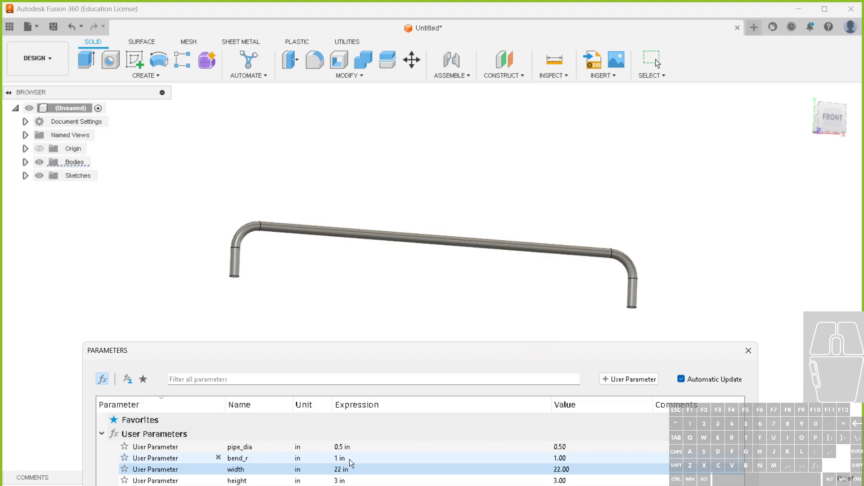
{"action": "left_click_drag", "start_coordinate": [385, 350], "coordinate": [370, 202]}
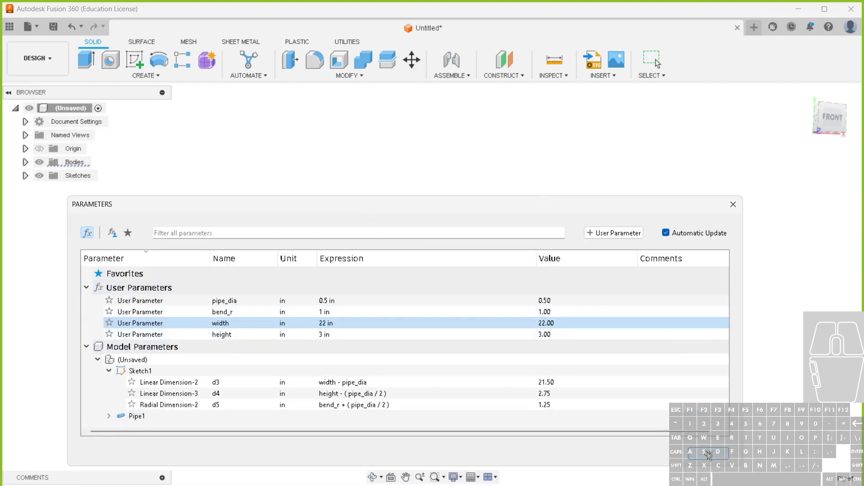
{"action": "key", "text": "Escape"}
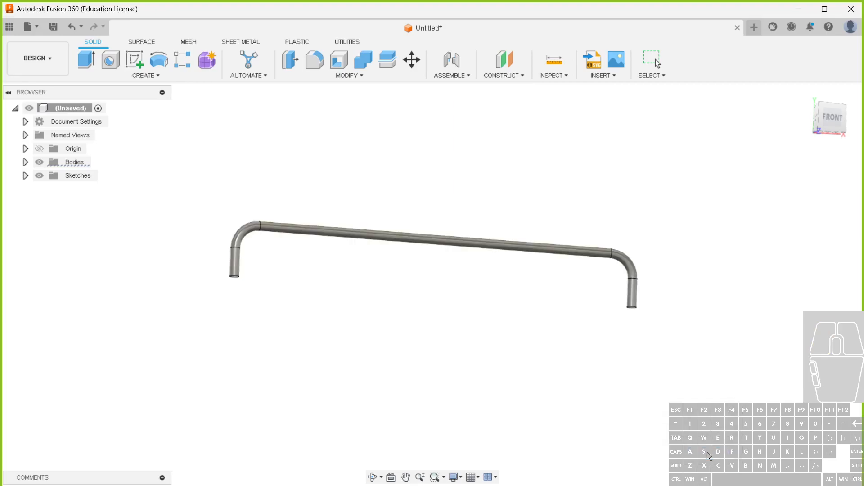
Edit the path sketch and delete the perpendicular constraints on the top line and the left leg's vertical constraint
{"action": "right_click", "coordinate": [93, 482]}
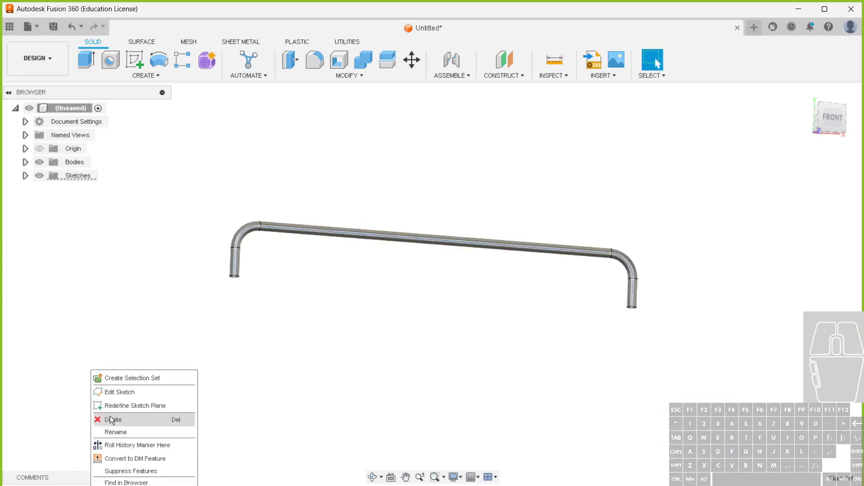
{"action": "left_click", "coordinate": [123, 394]}
{"action": "scroll", "coordinate": [266, 274], "scroll_direction": "up", "scroll_amount": 3}
{"action": "left_click", "coordinate": [209, 266]}
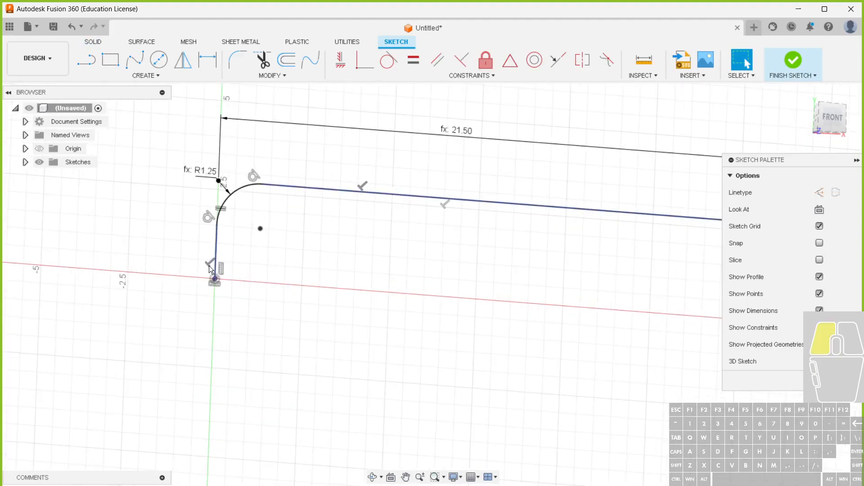
{"action": "key", "text": "Delete"}
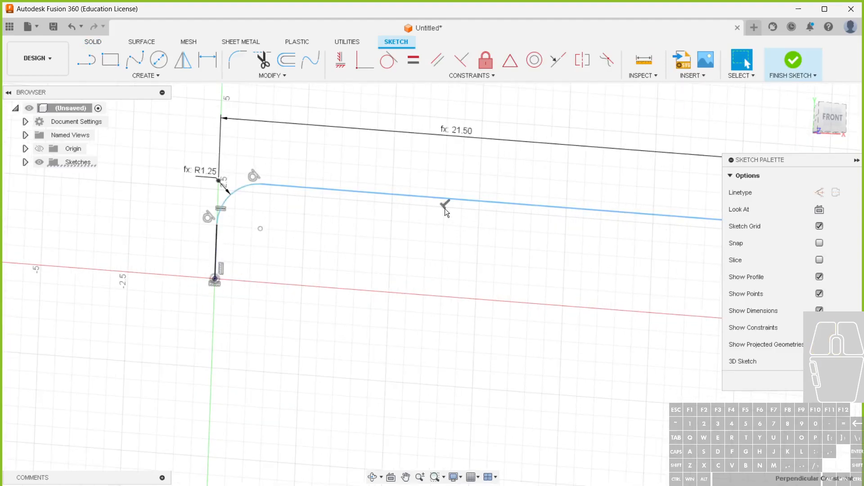
{"action": "scroll", "coordinate": [328, 256], "scroll_direction": "down", "scroll_amount": 3}
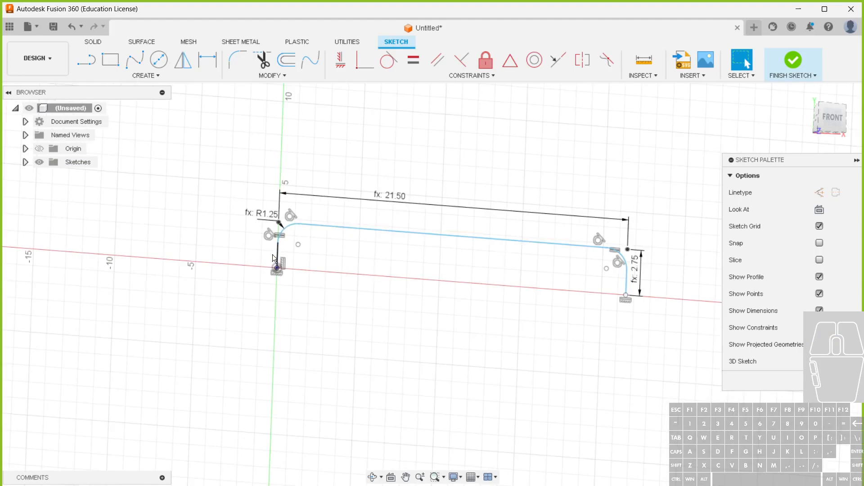
{"action": "left_click", "coordinate": [293, 261]}
{"action": "key", "text": "Delete"}
Constrain the top line horizontal and add a 90 degree angular dimension between it and the left leg
{"action": "left_click", "coordinate": [342, 66]}
{"action": "left_click", "coordinate": [388, 231]}
{"action": "key", "text": "d"}
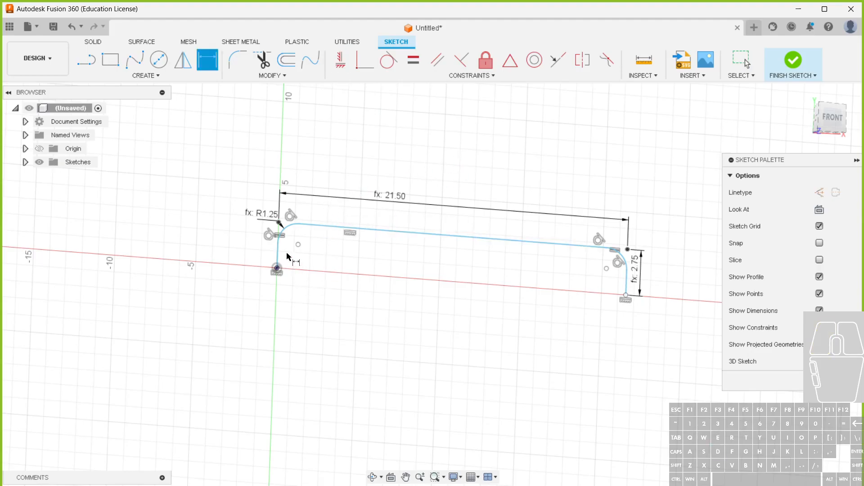
{"action": "left_click", "coordinate": [278, 252]}
{"action": "left_click", "coordinate": [328, 229]}
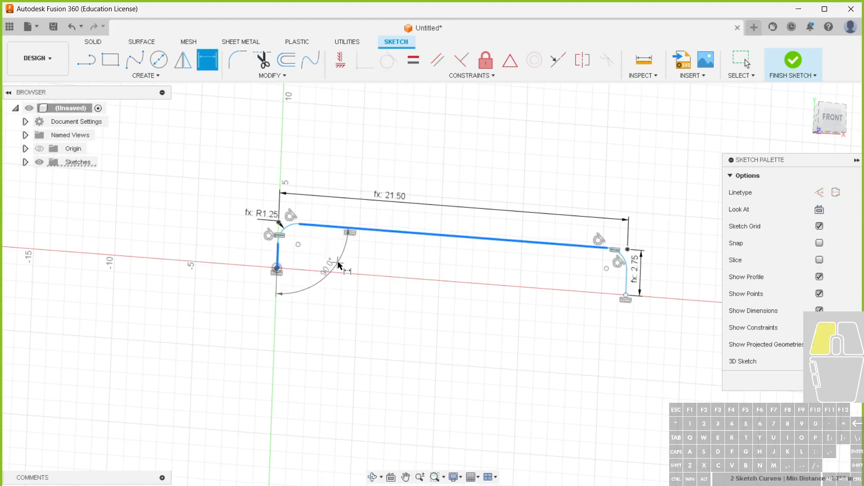
{"action": "left_click", "coordinate": [342, 263]}
{"action": "key", "text": "Return"}
Add a 90 degree angular dimension between the top line and the right leg and finish the sketch
{"action": "left_click", "coordinate": [570, 244]}
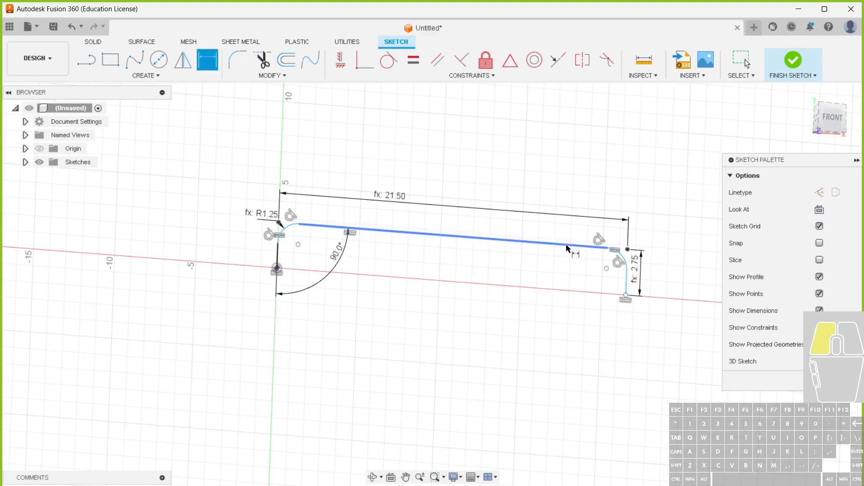
{"action": "left_click", "coordinate": [628, 283]}
{"action": "left_click", "coordinate": [551, 313]}
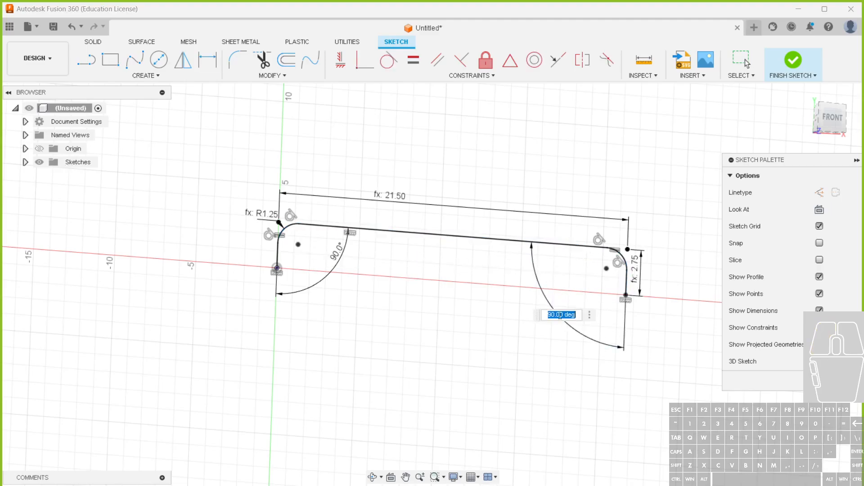
{"action": "key", "text": "Return"}
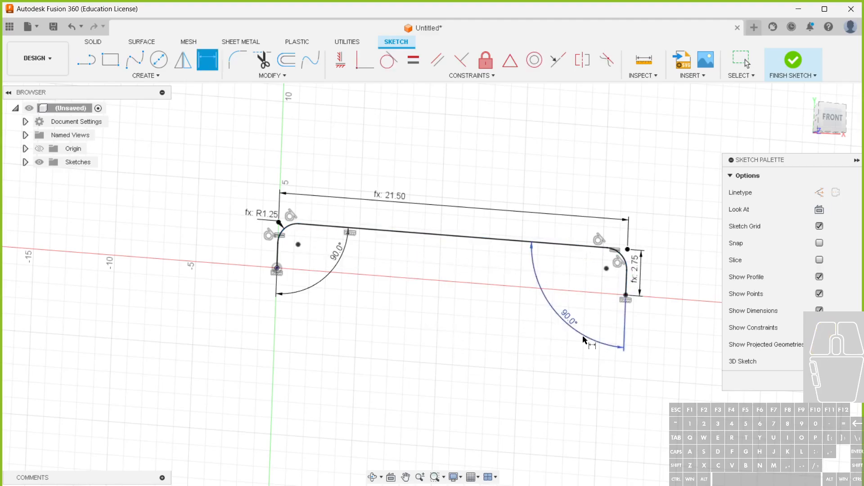
{"action": "key", "text": "Escape"}
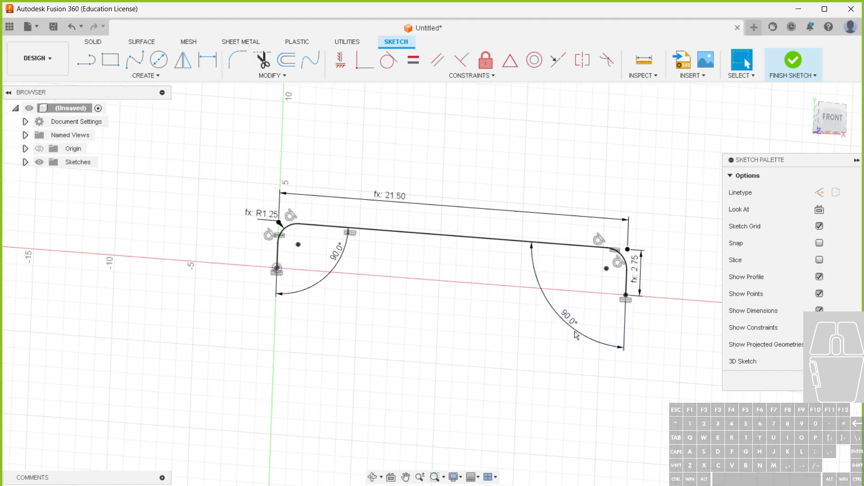
{"action": "left_click", "coordinate": [793, 64]}
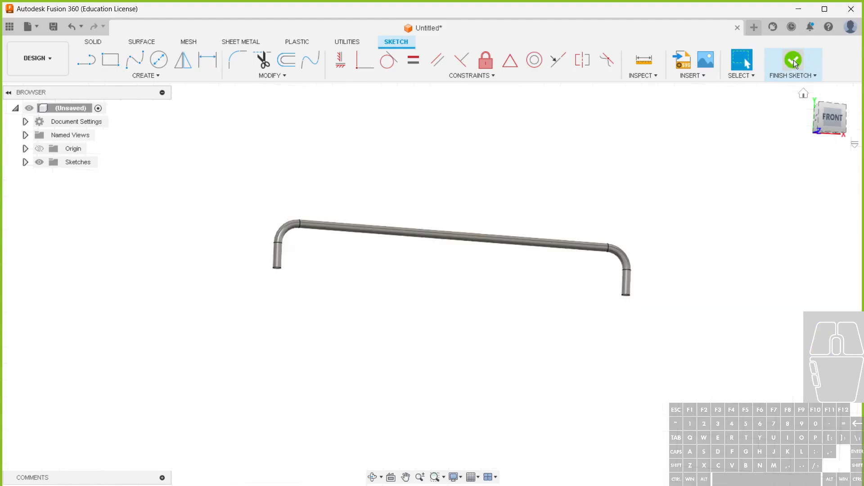
Open the parameters and add a user parameter named angle with an expression of 90 in
{"action": "left_click", "coordinate": [338, 76]}
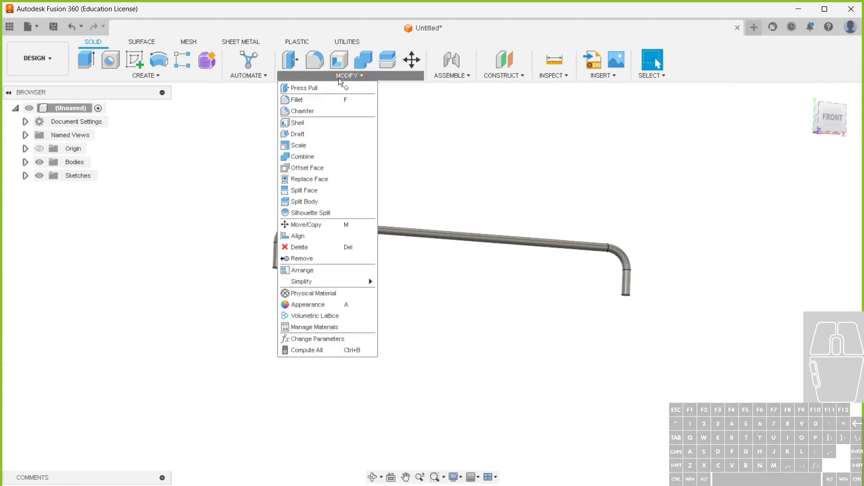
{"action": "left_click", "coordinate": [315, 338]}
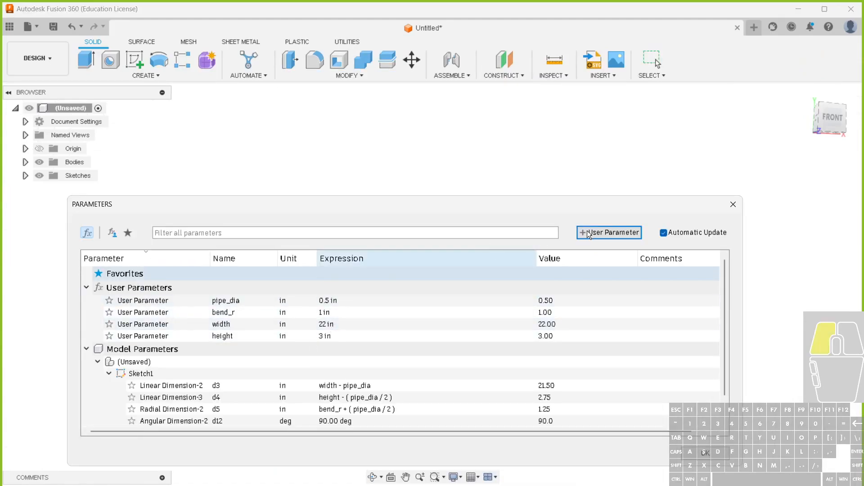
{"action": "left_click", "coordinate": [587, 230]}
{"action": "type", "text": "angle"}
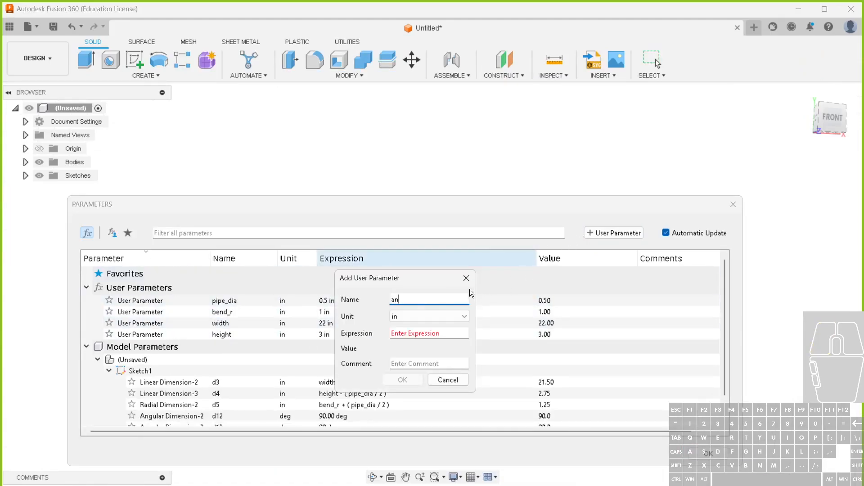
{"action": "left_click", "coordinate": [413, 335]}
{"action": "type", "text": "90"}
{"action": "key", "text": "Return"}
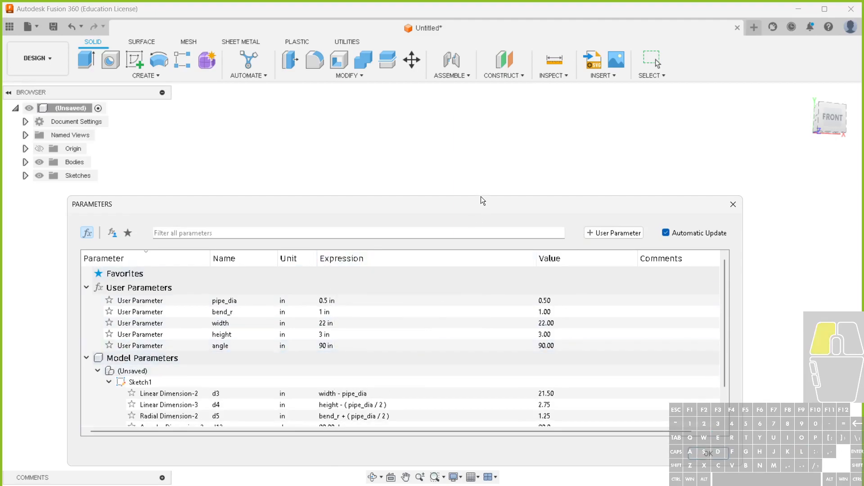
Try to drive Angular Dimension-2 with the angle parameter, and put its expression back to 90 deg
{"action": "scroll", "coordinate": [427, 276], "scroll_direction": "down", "scroll_amount": 2}
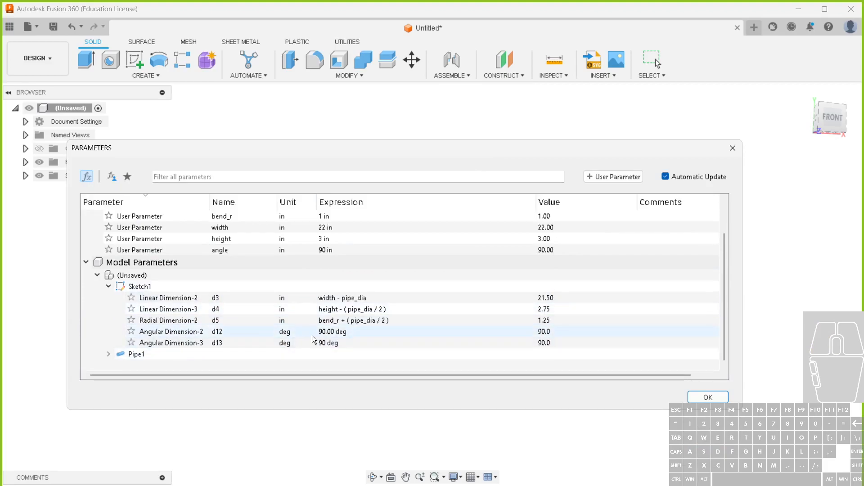
{"action": "left_click", "coordinate": [338, 334]}
{"action": "type", "text": "am"}
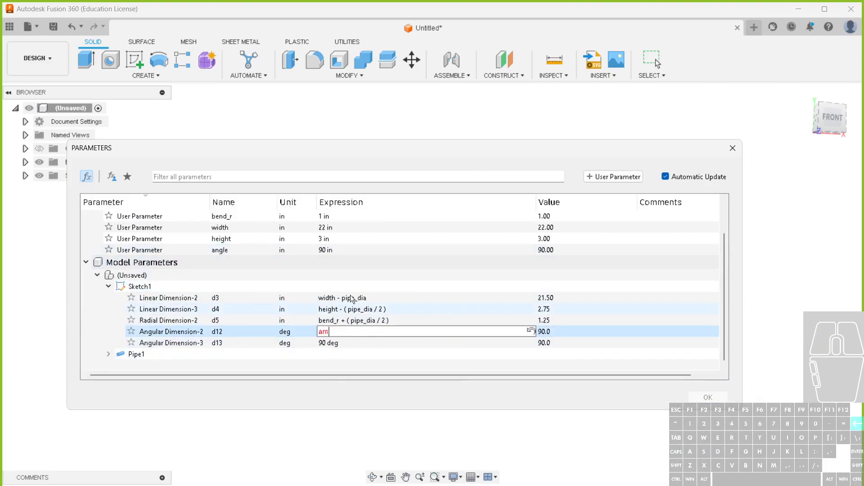
{"action": "key", "text": "BackSpace"}
{"action": "left_click", "coordinate": [346, 253]}
{"action": "left_click", "coordinate": [531, 280]}
{"action": "left_click", "coordinate": [340, 253]}
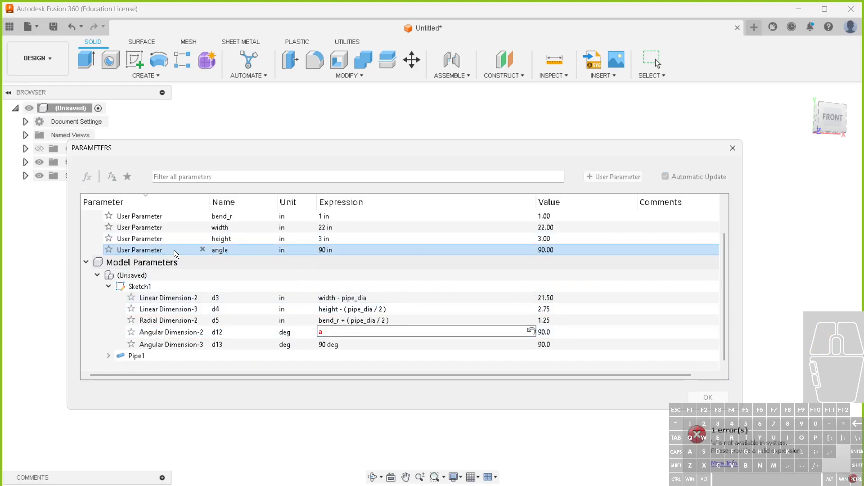
{"action": "left_click", "coordinate": [336, 248]}
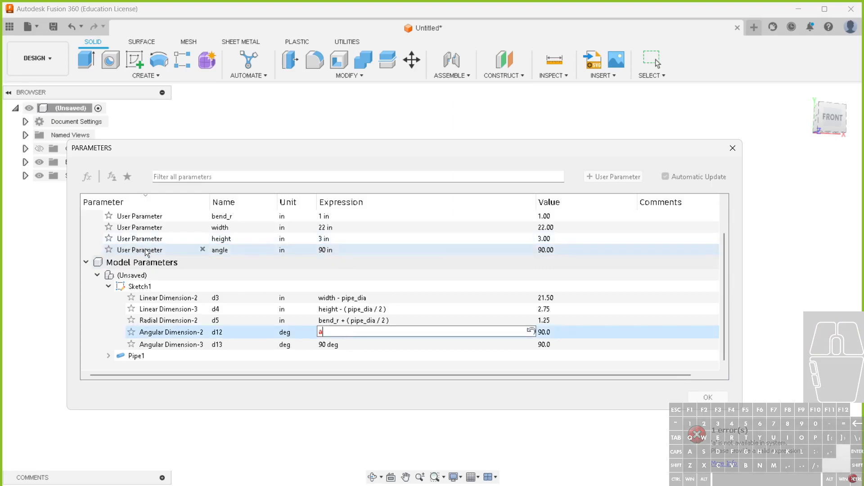
{"action": "left_click", "coordinate": [202, 249]}
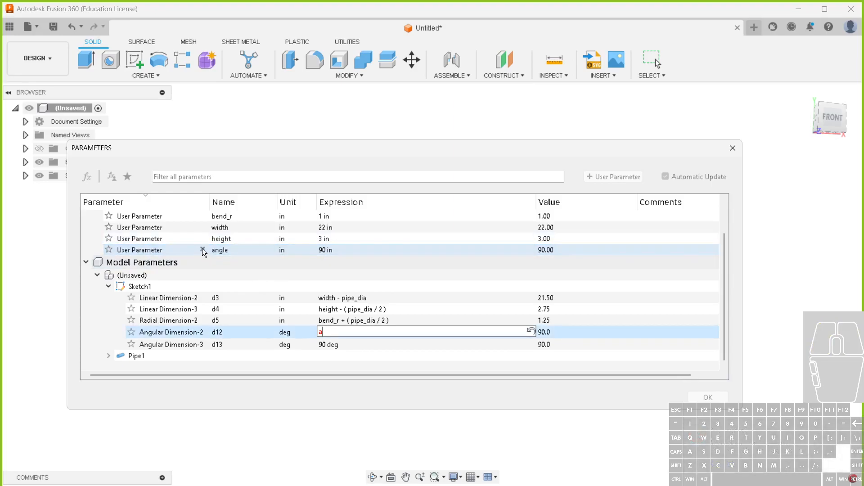
{"action": "left_click", "coordinate": [202, 249]}
{"action": "left_click", "coordinate": [203, 250]}
{"action": "key", "text": "Escape"}
{"action": "left_click", "coordinate": [342, 320]}
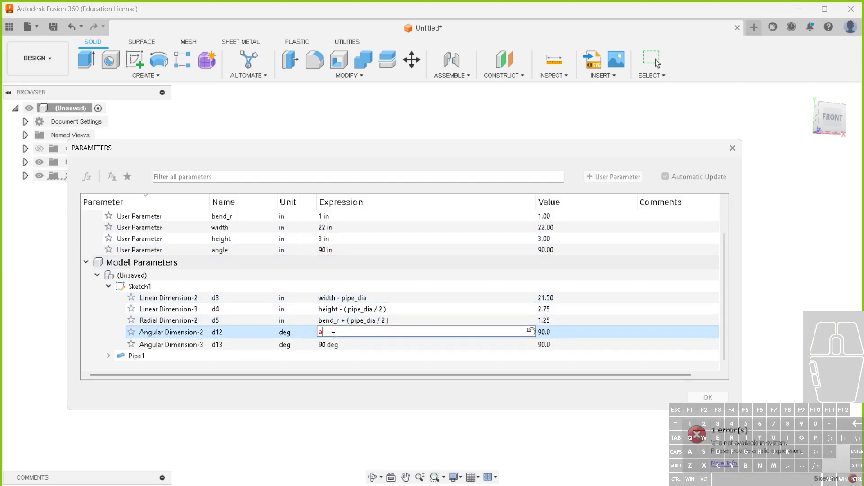
{"action": "type", "text": "90"}
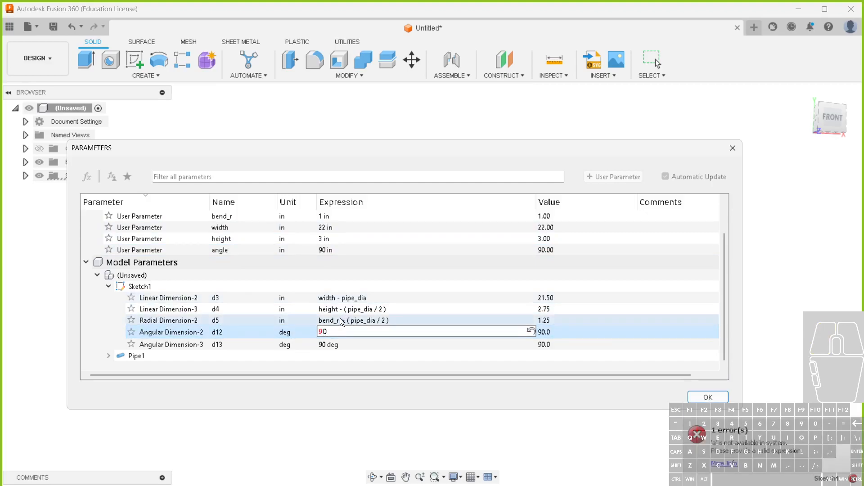
{"action": "left_click", "coordinate": [339, 319]}
Delete the user parameter angle, which is defined in inches
{"action": "left_click", "coordinate": [318, 252]}
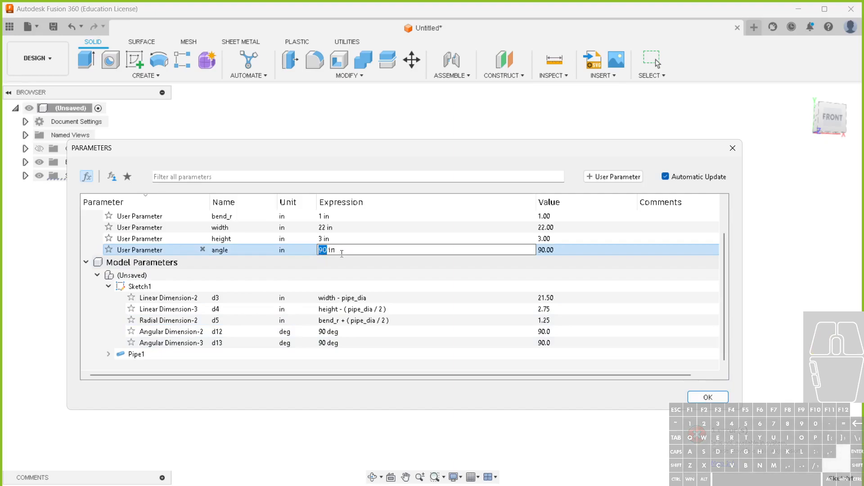
{"action": "left_click", "coordinate": [298, 285]}
{"action": "left_click", "coordinate": [235, 252]}
{"action": "left_click", "coordinate": [282, 252]}
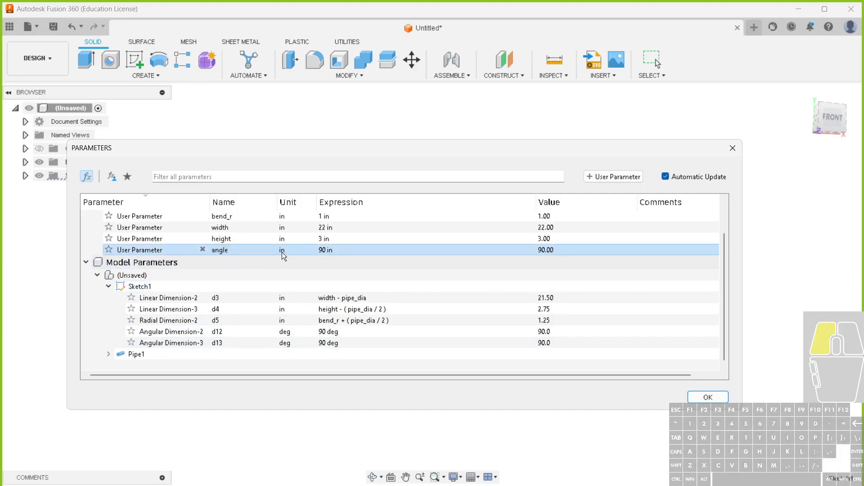
{"action": "left_click", "coordinate": [203, 250]}
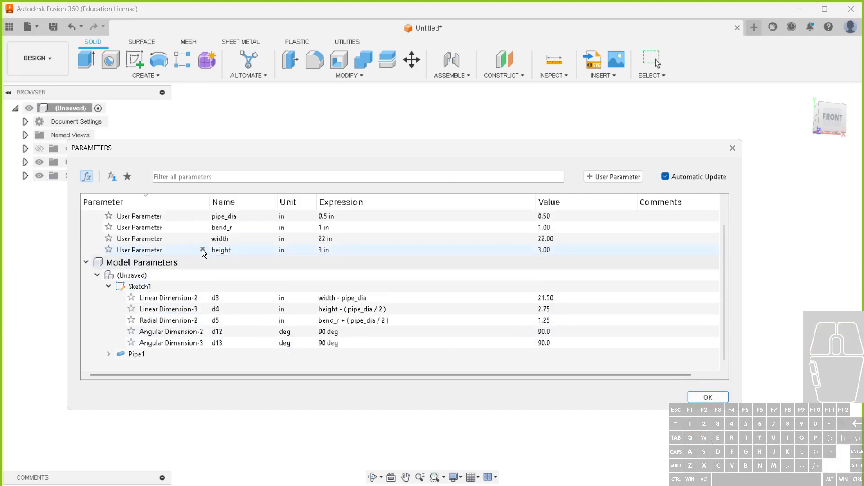
Add a user parameter named ang with the unit deg and an expression of 90
{"action": "left_click", "coordinate": [616, 177]}
{"action": "type", "text": "am"}
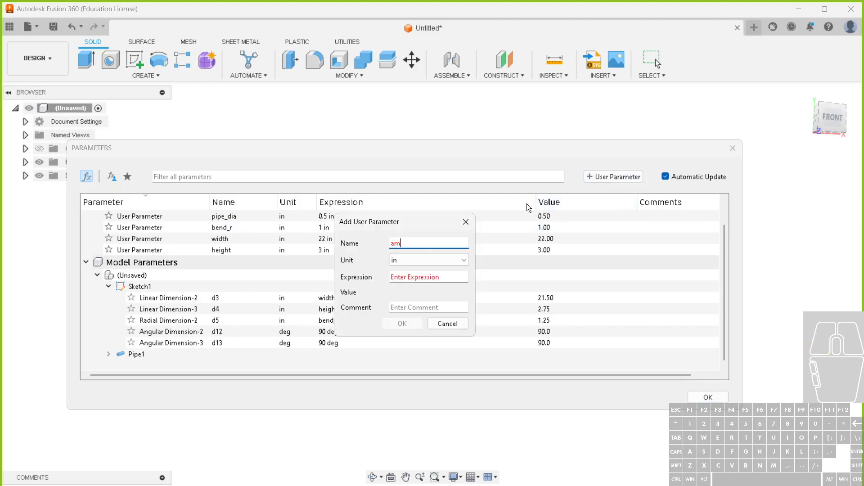
{"action": "key", "text": "BackSpace"}
{"action": "type", "text": "ng"}
{"action": "left_click", "coordinate": [438, 259]}
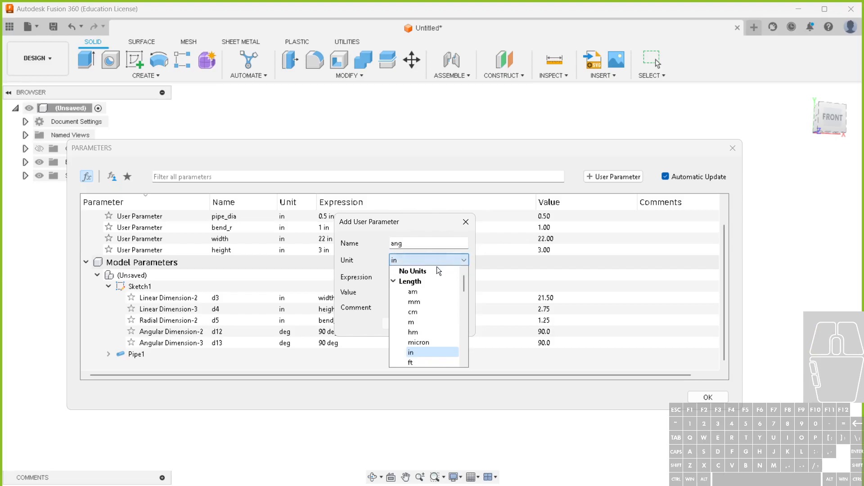
{"action": "scroll", "coordinate": [430, 288], "scroll_direction": "down", "scroll_amount": 4}
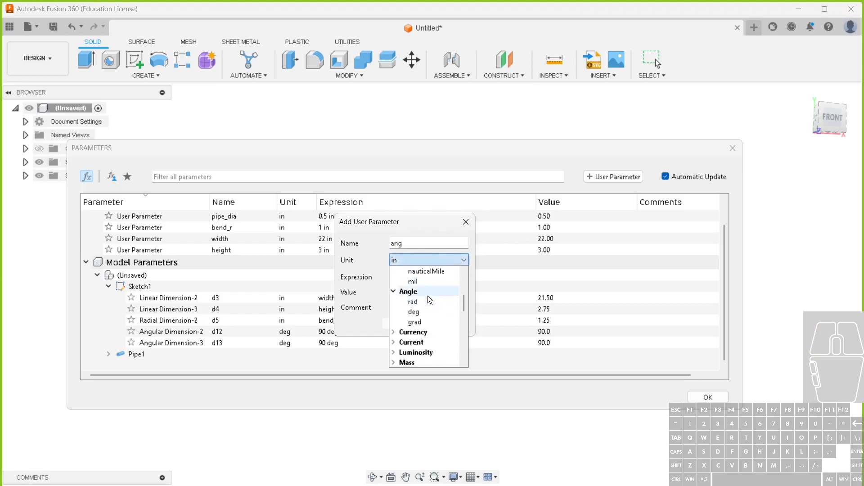
{"action": "left_click", "coordinate": [428, 308]}
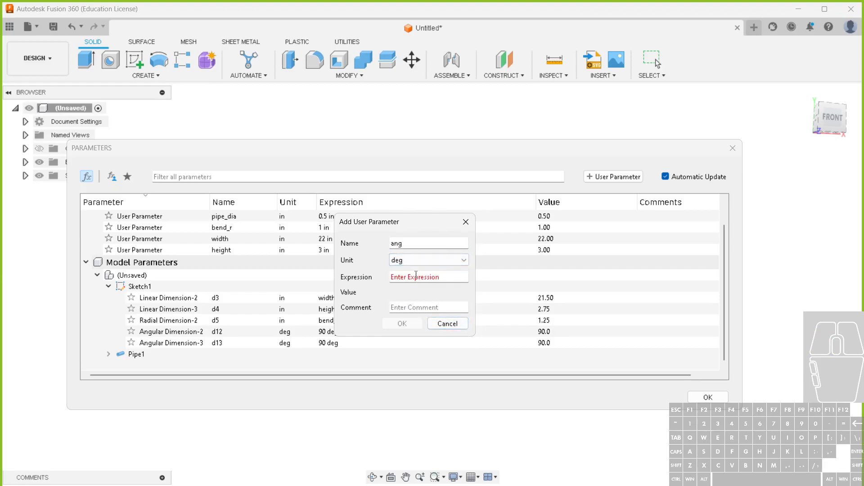
{"action": "type", "text": "90"}
{"action": "key", "text": "Return"}
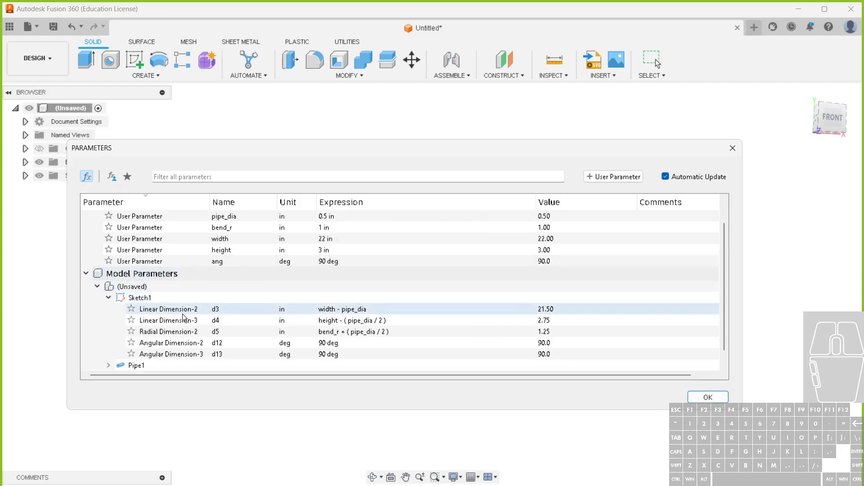
Set the expressions of Angular Dimension-2 and Angular Dimension-3 to ang
{"action": "left_click", "coordinate": [338, 343]}
{"action": "type", "text": "ang"}
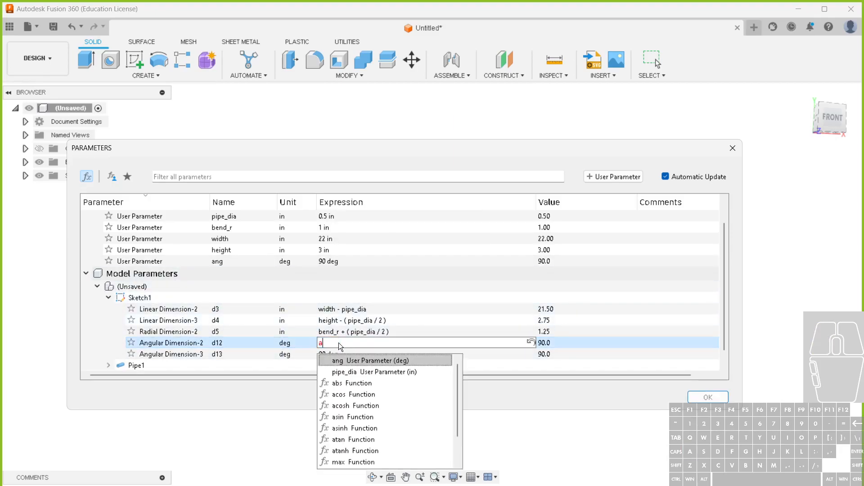
{"action": "left_click", "coordinate": [353, 359]}
{"action": "left_click", "coordinate": [354, 358]}
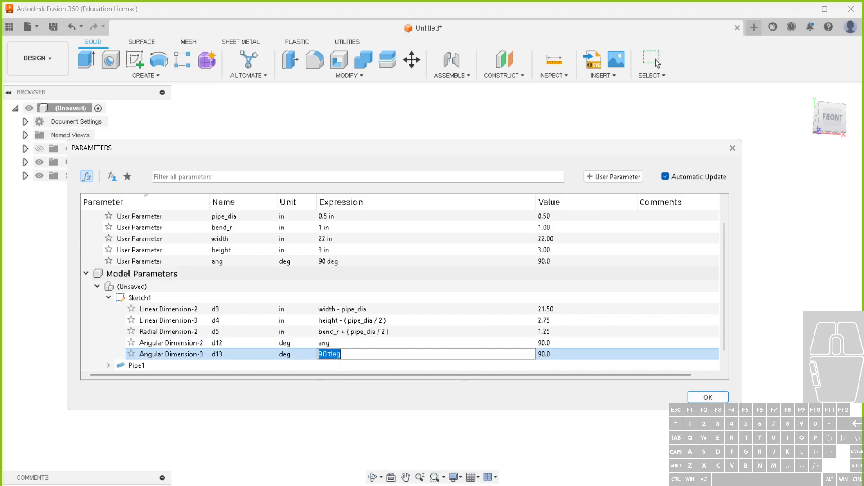
{"action": "type", "text": "ang"}
{"action": "left_click", "coordinate": [360, 370]}
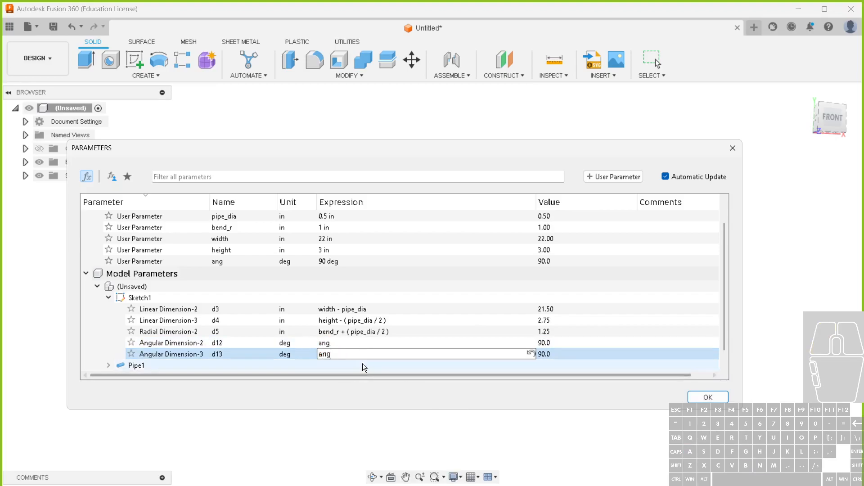
{"action": "left_click", "coordinate": [337, 287]}
Set the height parameter to 5 in, keeping the pipe model in view
{"action": "left_click_drag", "start_coordinate": [376, 154], "coordinate": [437, 386]}
{"action": "left_click", "coordinate": [396, 481]}
{"action": "type", "text": "5"}
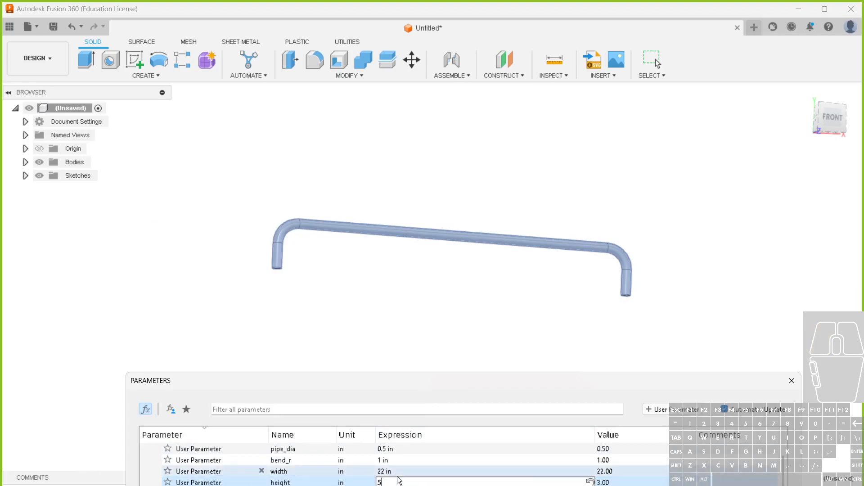
{"action": "key", "text": "Return"}
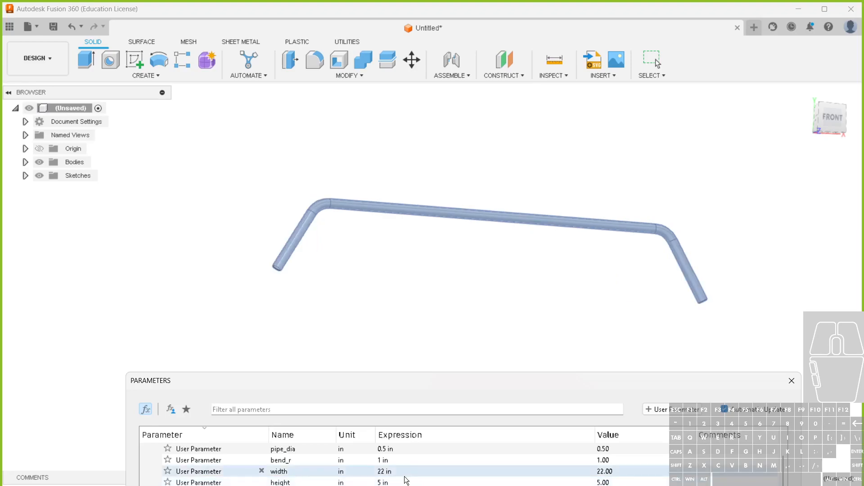
Set the ang user parameter to 75 deg
{"action": "left_click", "coordinate": [770, 485]}
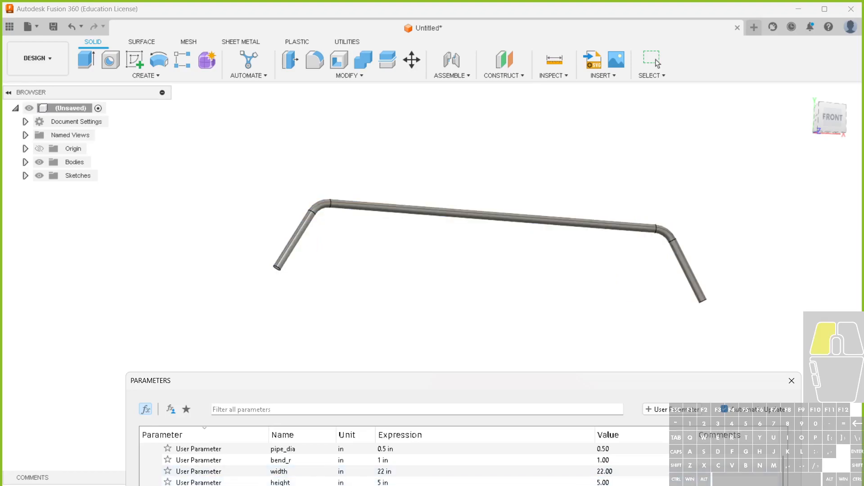
{"action": "left_click", "coordinate": [393, 485]}
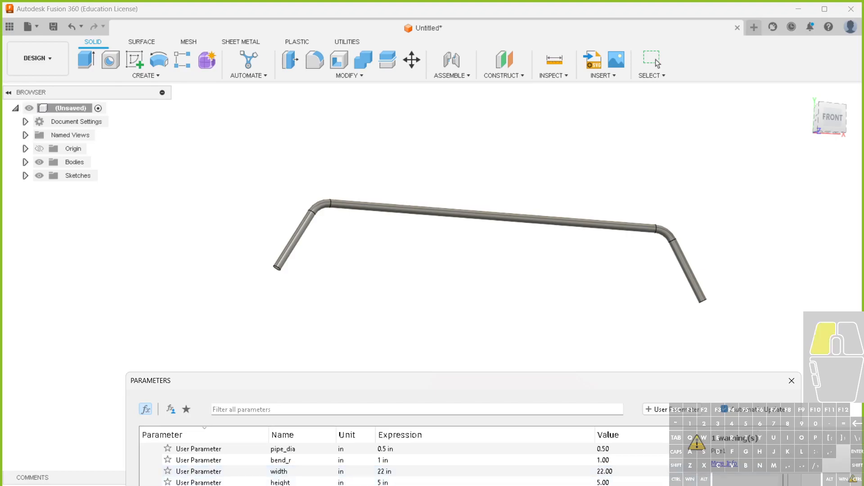
{"action": "left_click", "coordinate": [393, 485]}
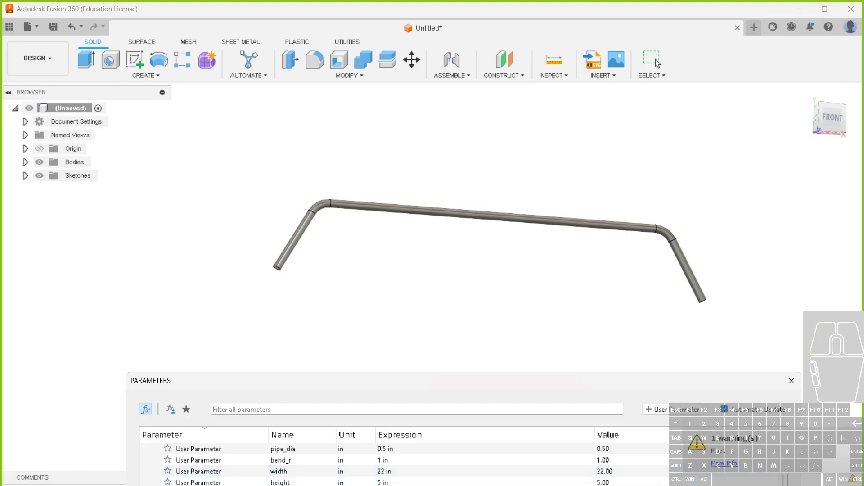
Set the ang user parameter to 90 deg
{"action": "left_click_drag", "start_coordinate": [451, 383], "coordinate": [413, 313]}
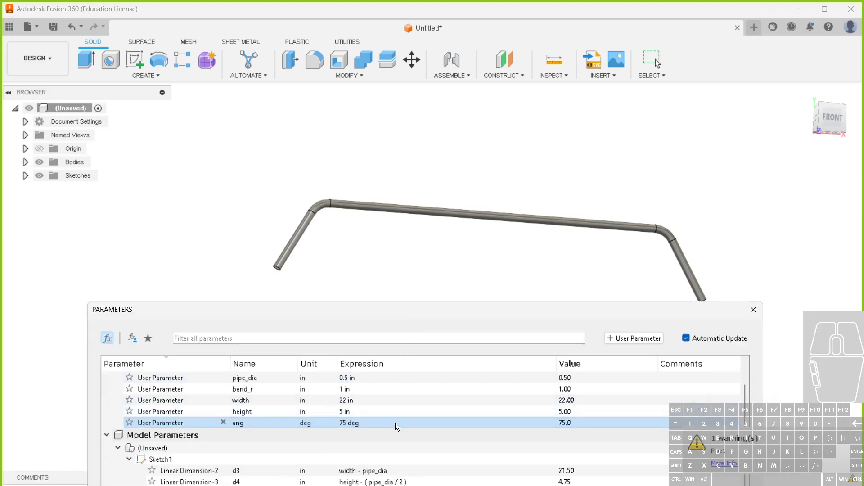
{"action": "double_click", "coordinate": [371, 426]}
{"action": "key", "text": "ctrl+a"}
{"action": "type", "text": "90"}
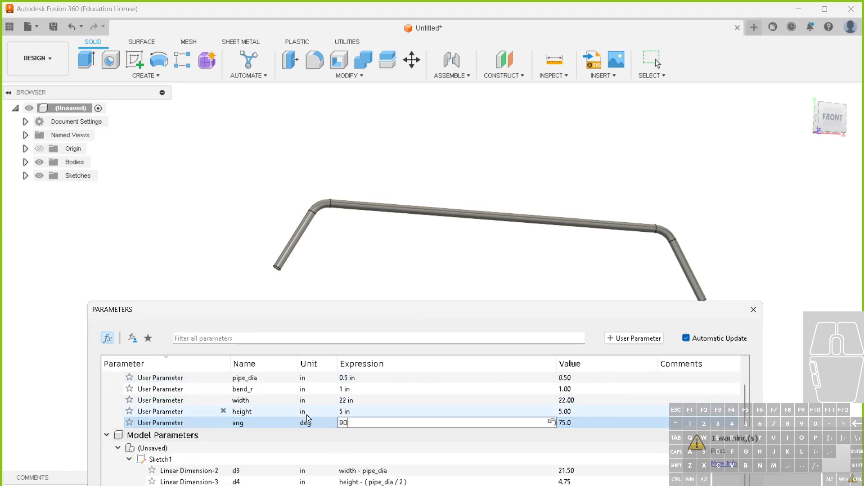
{"action": "key", "text": "Return"}
Set the ang user parameter to 80 deg and close the parameters
{"action": "left_click", "coordinate": [353, 424]}
{"action": "left_click_drag", "start_coordinate": [376, 424], "coordinate": [299, 423]}
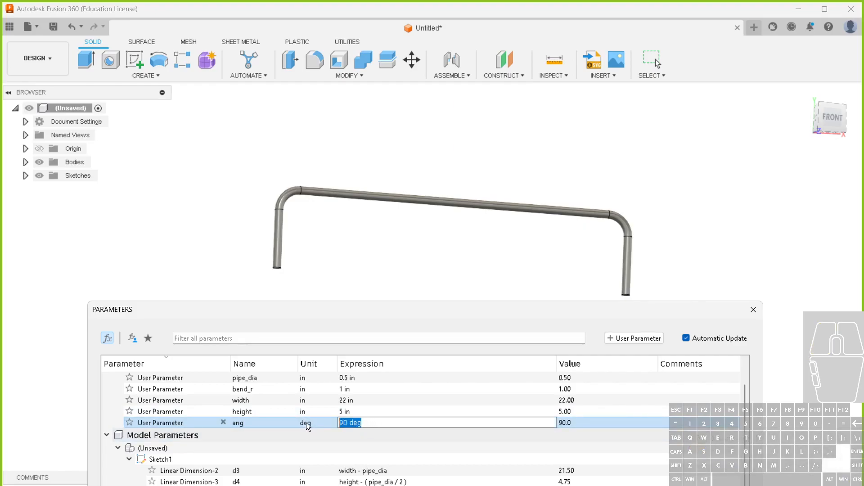
{"action": "type", "text": "80"}
{"action": "key", "text": "Return"}
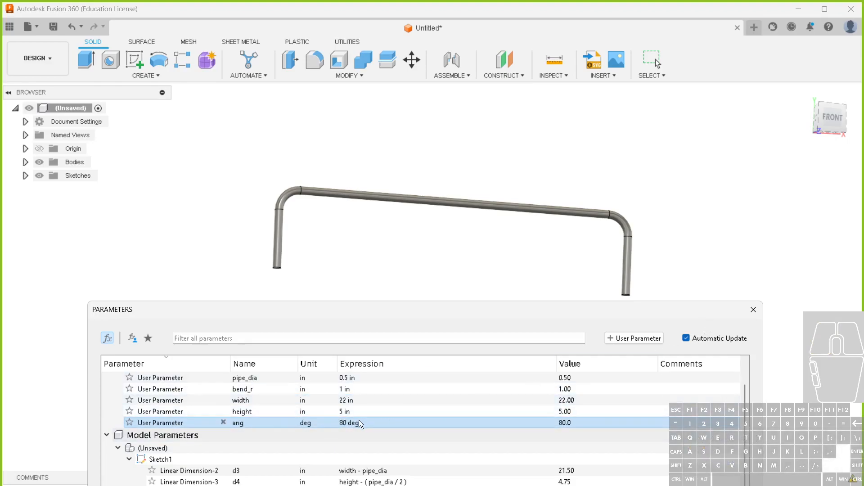
{"action": "left_click", "coordinate": [754, 310]}
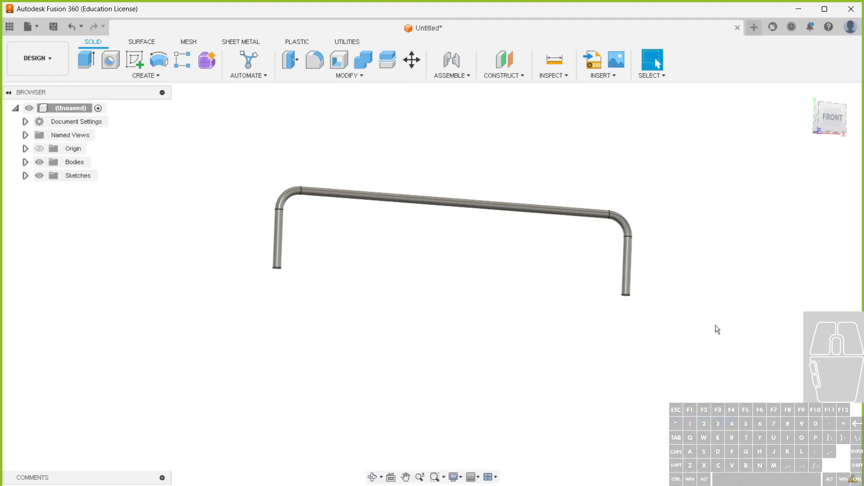
Edit the pipe feature and accept it again with its existing path and pipe_dia section size
{"action": "double_click", "coordinate": [92, 485]}
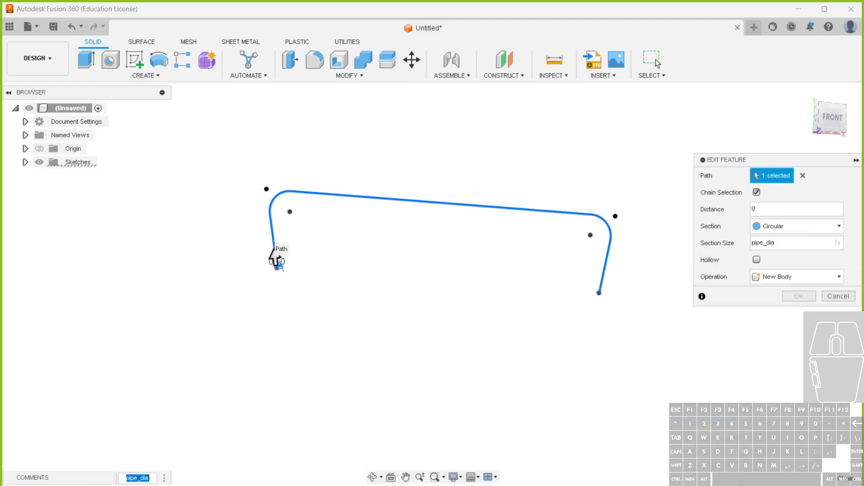
{"action": "scroll", "coordinate": [287, 257], "scroll_direction": "up", "scroll_amount": 3}
{"action": "scroll", "coordinate": [528, 314], "scroll_direction": "down", "scroll_amount": 4}
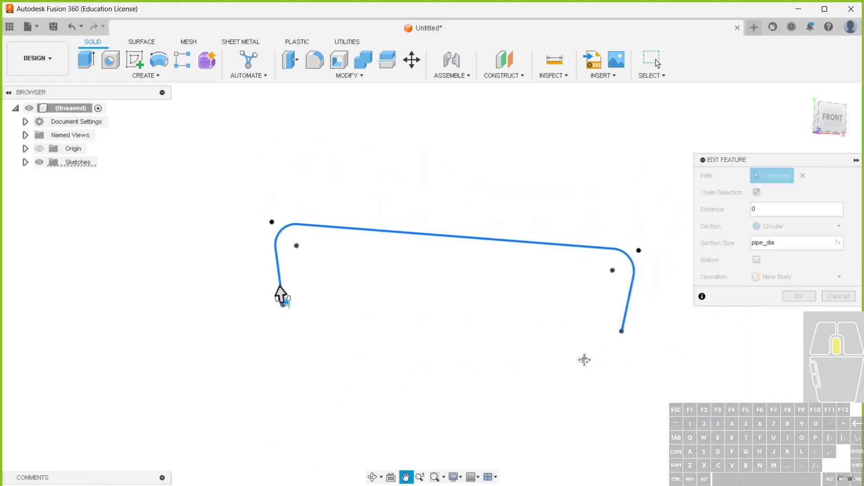
{"action": "left_click", "coordinate": [800, 297]}
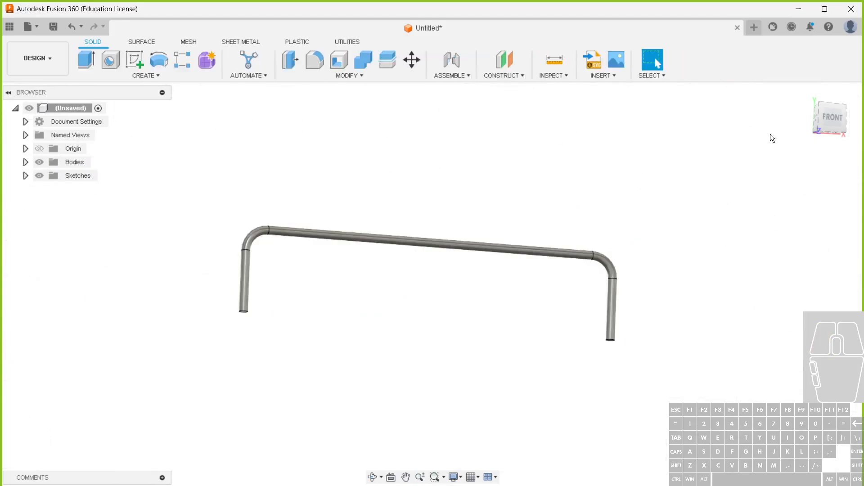
Set the bend_r user parameter to 2 in
{"action": "left_click", "coordinate": [317, 75]}
{"action": "left_click", "coordinate": [306, 339]}
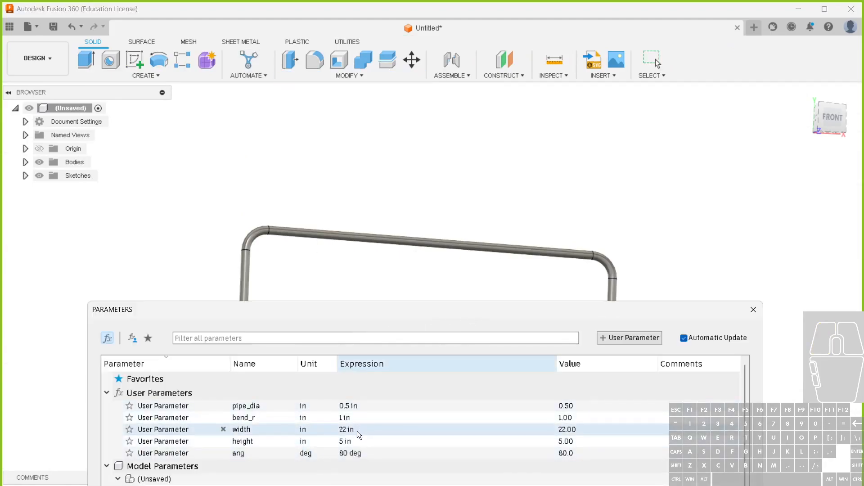
{"action": "double_click", "coordinate": [361, 419]}
{"action": "type", "text": "2"}
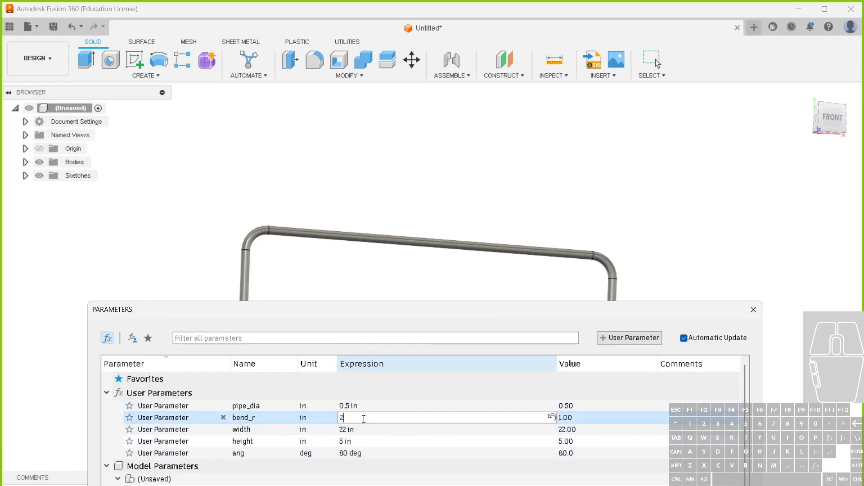
{"action": "key", "text": "Return"}
{"action": "left_click_drag", "start_coordinate": [416, 312], "coordinate": [412, 187]}
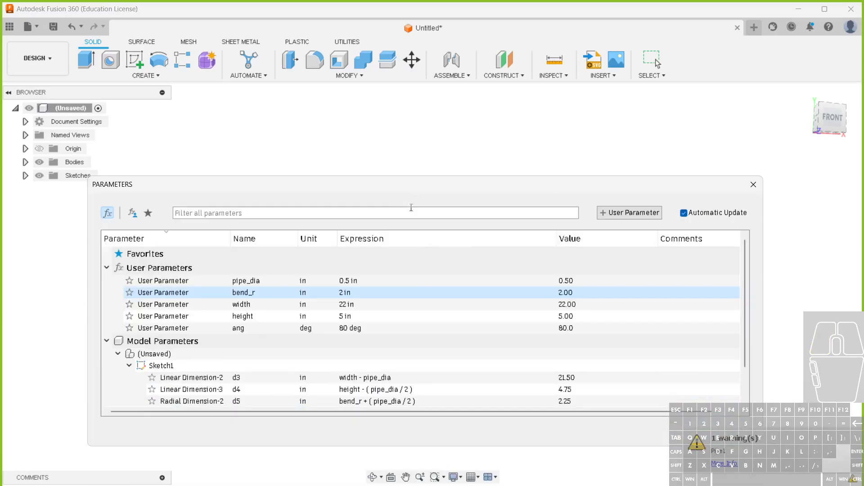
Set the ang user parameter to 90 deg
{"action": "double_click", "coordinate": [374, 329]}
{"action": "triple_click", "coordinate": [375, 330]}
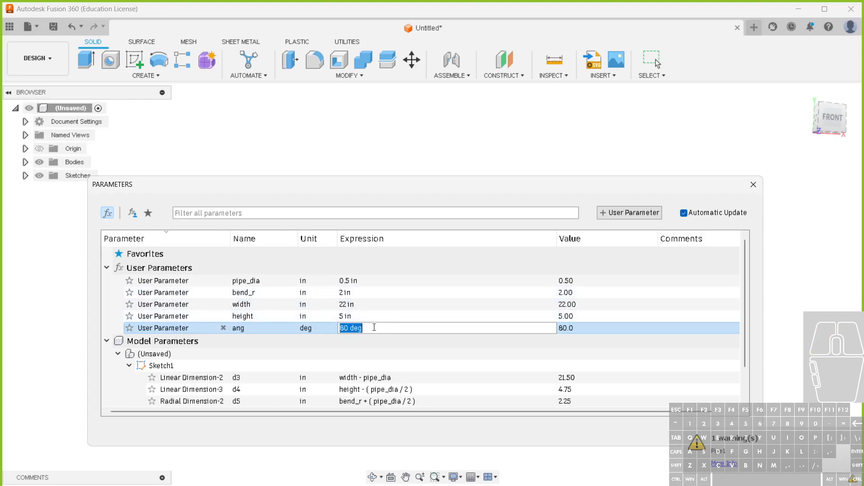
{"action": "type", "text": "90"}
{"action": "key", "text": "Return"}
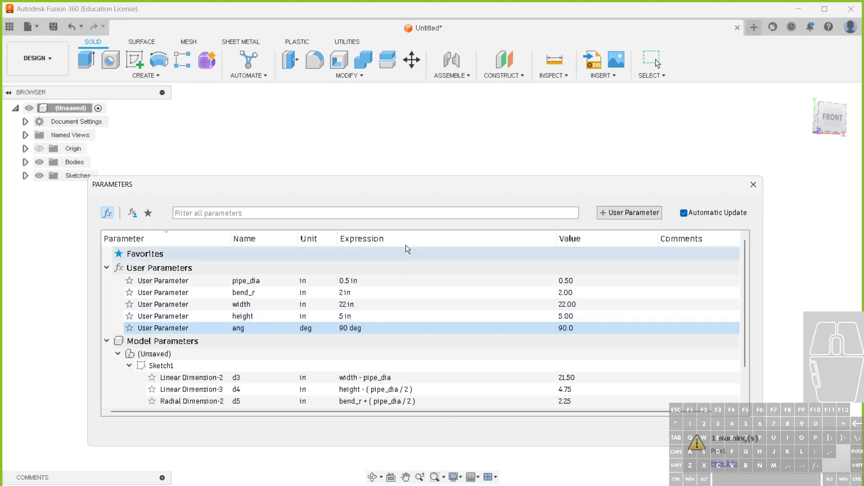
{"action": "left_click_drag", "start_coordinate": [409, 188], "coordinate": [393, 271]}
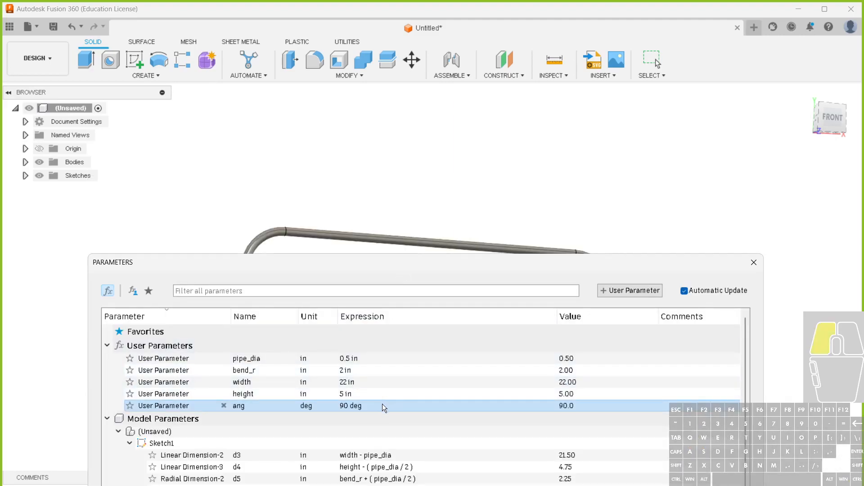
Set the ang user parameter to 85 deg and close the parameters
{"action": "left_click", "coordinate": [382, 406]}
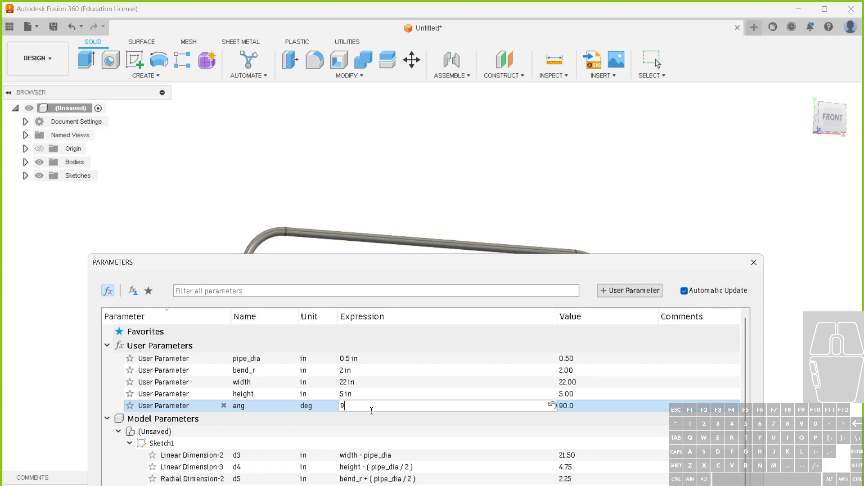
{"action": "type", "text": "5"}
{"action": "key", "text": "Return"}
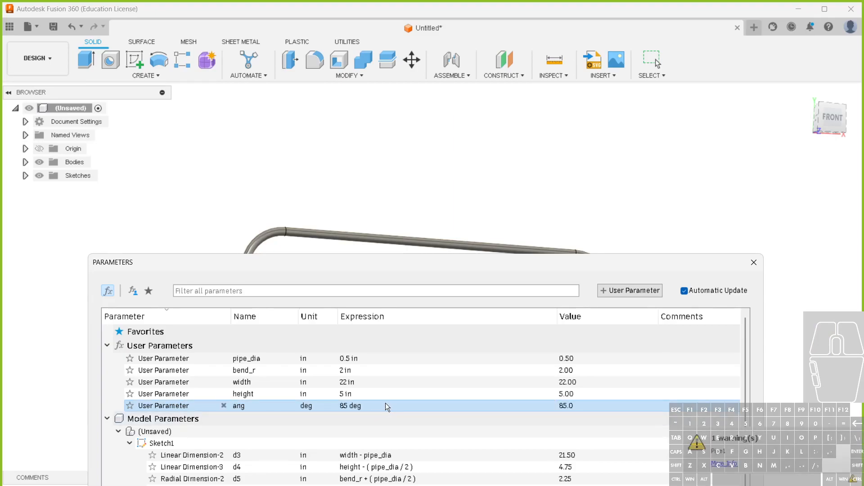
{"action": "left_click", "coordinate": [753, 262]}
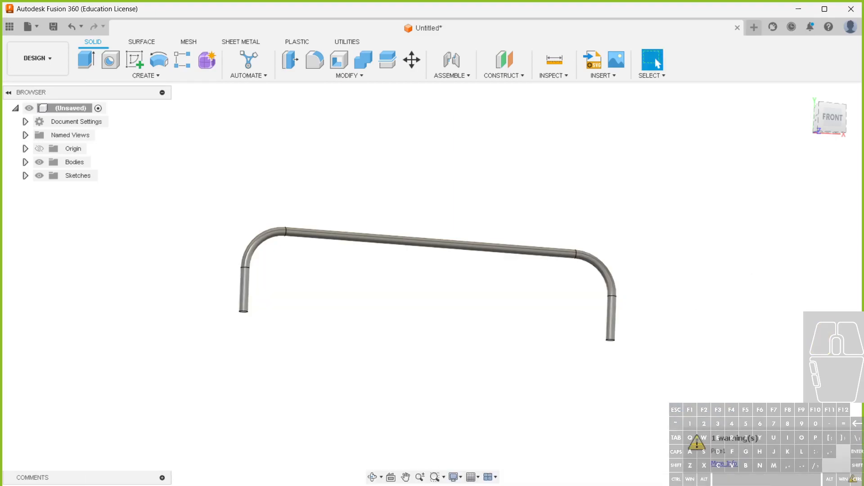
Edit the pipe feature and set its path distance to 1
{"action": "double_click", "coordinate": [108, 485]}
{"action": "scroll", "coordinate": [238, 324], "scroll_direction": "down", "scroll_amount": 8}
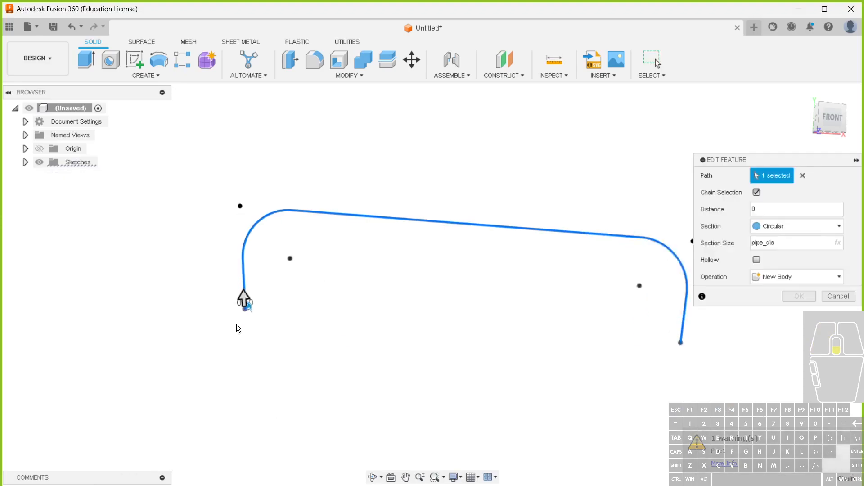
{"action": "scroll", "coordinate": [256, 307], "scroll_direction": "down", "scroll_amount": 3}
{"action": "middle_click_drag", "start_coordinate": [284, 358], "coordinate": [271, 395], "text": "shift"}
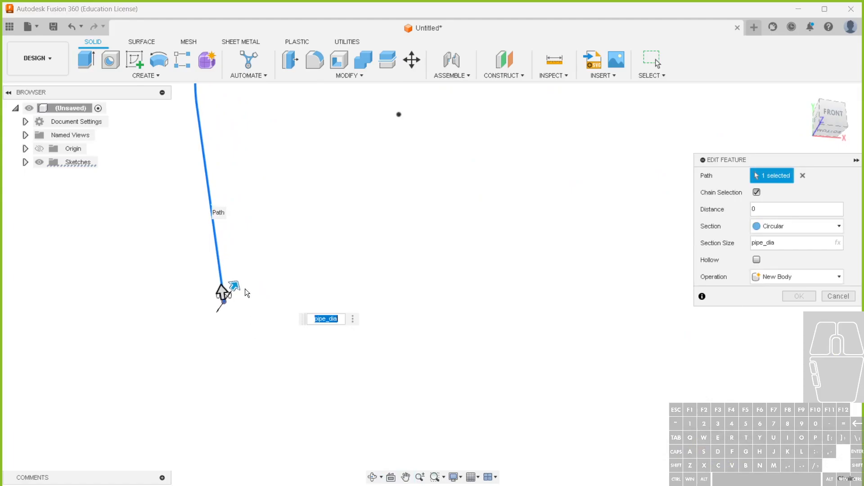
{"action": "left_click_drag", "start_coordinate": [235, 288], "coordinate": [235, 284]}
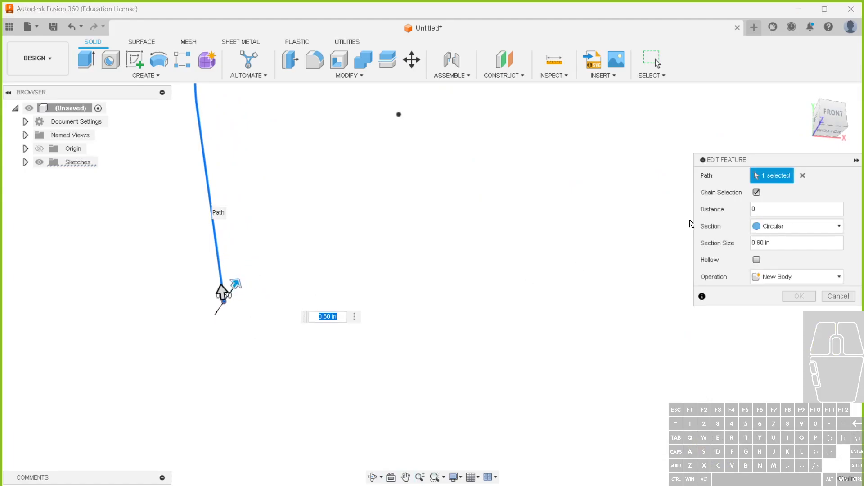
{"action": "left_click_drag", "start_coordinate": [760, 210], "coordinate": [741, 213]}
{"action": "type", "text": "1"}
Set the pipe's section size to .5 and accept the edited feature
{"action": "left_click", "coordinate": [781, 244]}
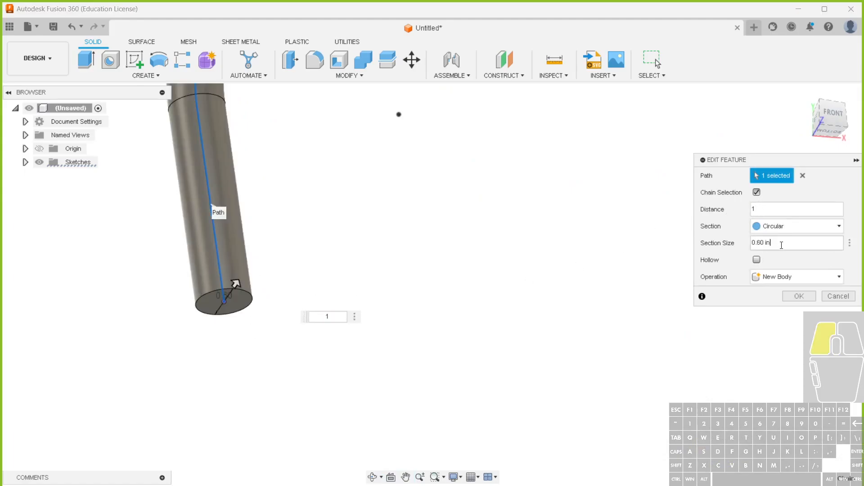
{"action": "scroll", "coordinate": [412, 341], "scroll_direction": "down", "scroll_amount": 6}
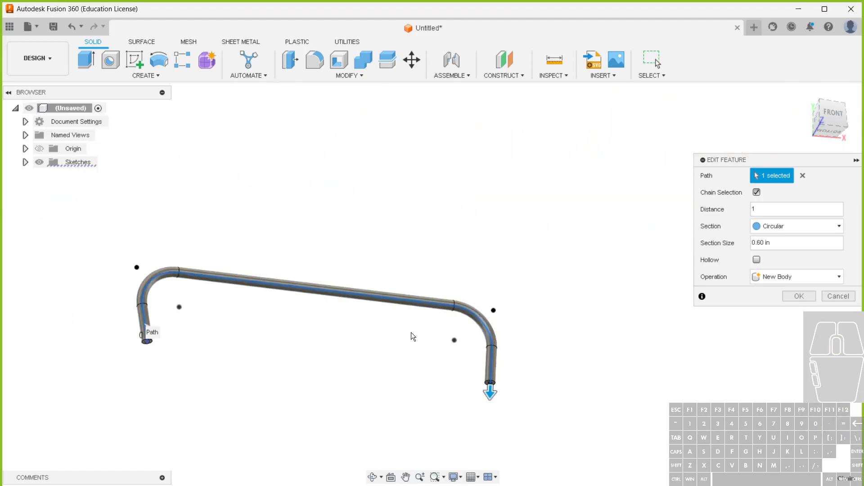
{"action": "left_click_drag", "start_coordinate": [778, 245], "coordinate": [752, 248]}
{"action": "type", "text": ".5"}
{"action": "left_click", "coordinate": [800, 297]}
Reopen the parameters and set the ang user parameter to 75 deg
{"action": "middle_click_drag", "start_coordinate": [290, 395], "coordinate": [249, 428], "text": "shift"}
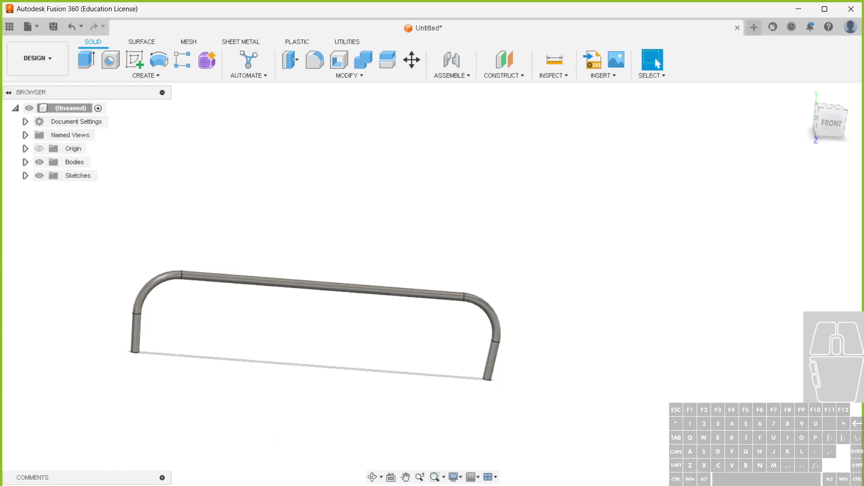
{"action": "left_click", "coordinate": [359, 78]}
{"action": "left_click", "coordinate": [315, 323]}
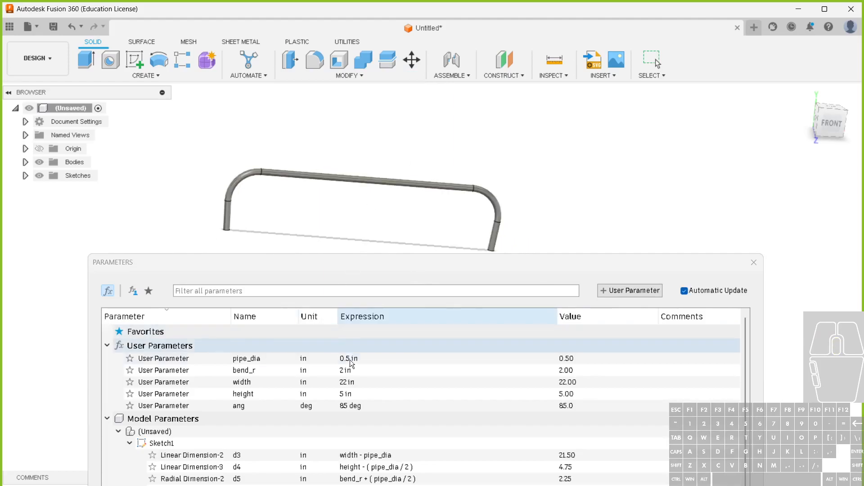
{"action": "double_click", "coordinate": [354, 406]}
{"action": "type", "text": "75"}
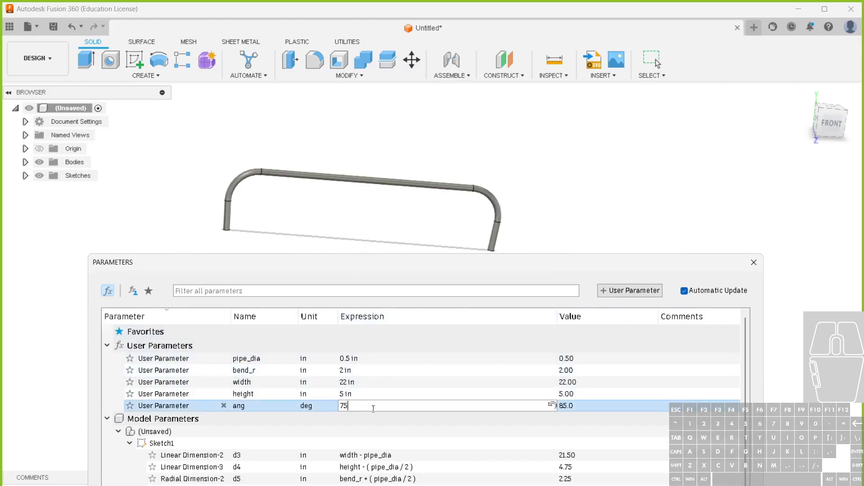
{"action": "key", "text": "Return"}
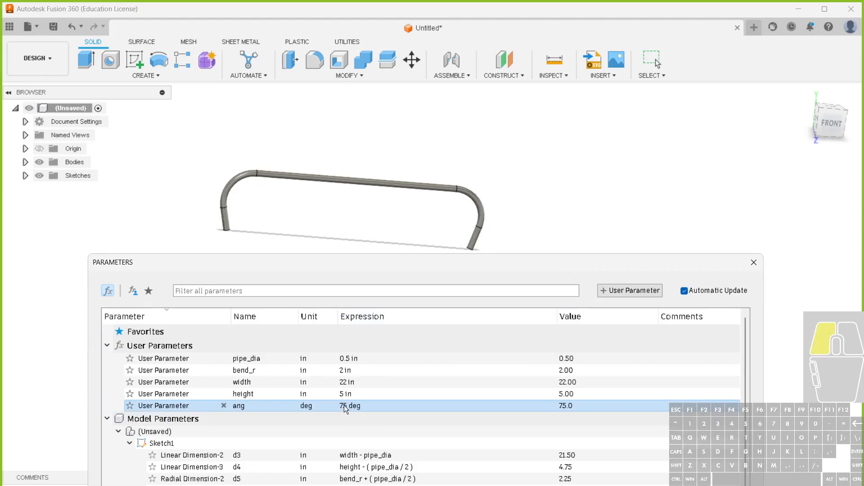
Set the ang user parameter to 45 deg
{"action": "left_click_drag", "start_coordinate": [380, 263], "coordinate": [477, 201]}
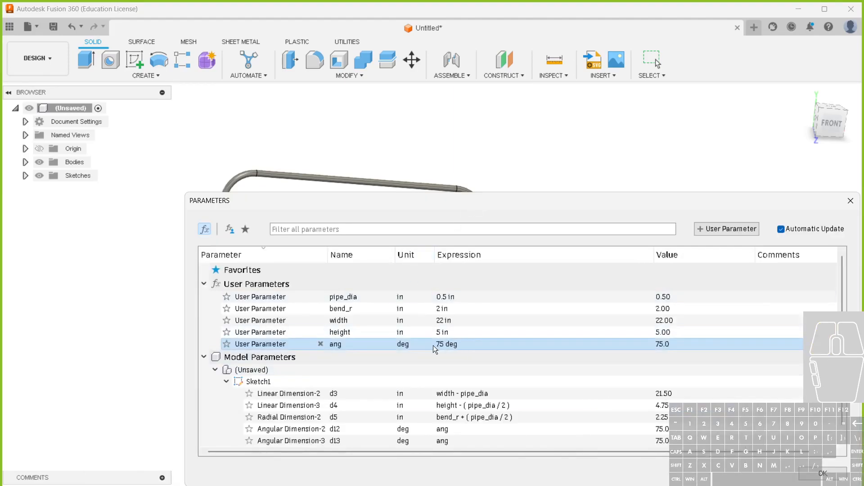
{"action": "double_click", "coordinate": [439, 344]}
{"action": "type", "text": "45"}
{"action": "key", "text": "Return"}
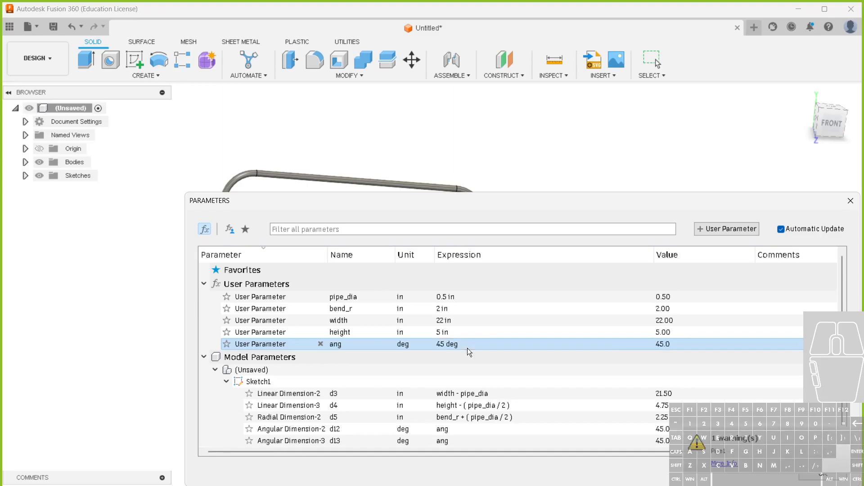
Set the pipe feature's AlongDistance model parameter to 1
{"action": "left_click_drag", "start_coordinate": [380, 345], "coordinate": [391, 194]}
{"action": "scroll", "coordinate": [180, 405], "scroll_direction": "down", "scroll_amount": 1}
{"action": "left_click", "coordinate": [104, 432]}
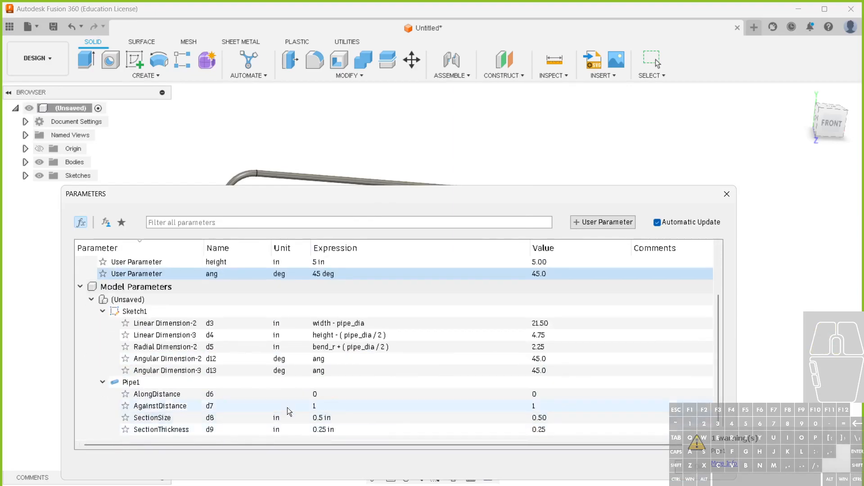
{"action": "left_click", "coordinate": [318, 395]}
{"action": "type", "text": "1"}
{"action": "key", "text": "Return"}
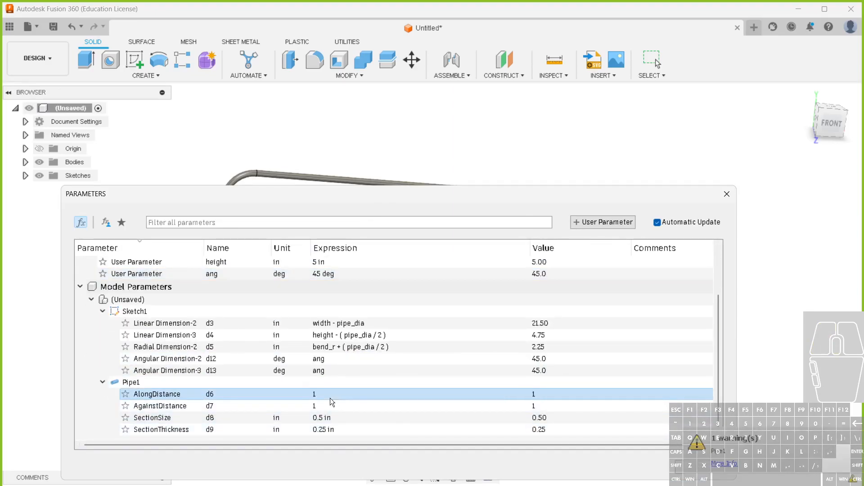
{"action": "left_click", "coordinate": [371, 206]}
{"action": "left_click_drag", "start_coordinate": [372, 206], "coordinate": [354, 196]}
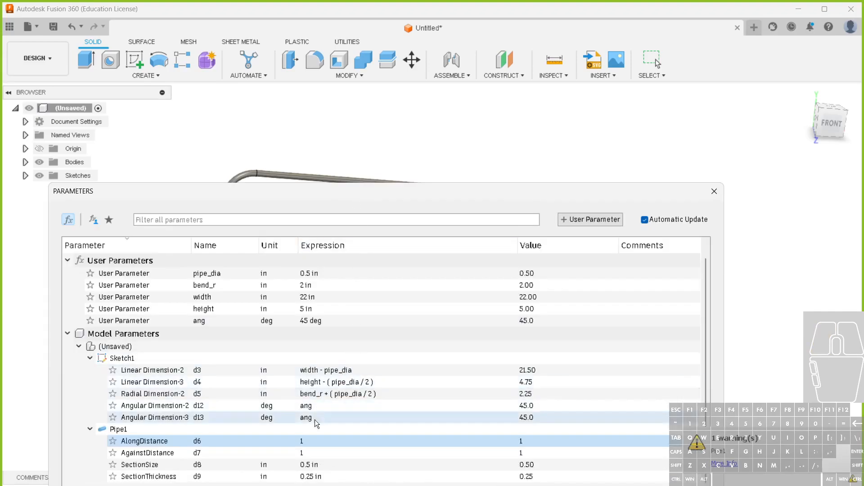
Set the pipe feature's AlongDistance model parameter back to 0 and close the parameters
{"action": "left_click", "coordinate": [306, 452]}
{"action": "left_click", "coordinate": [309, 442]}
{"action": "type", "text": "0"}
{"action": "key", "text": "Return"}
{"action": "left_click_drag", "start_coordinate": [530, 188], "coordinate": [445, 478]}
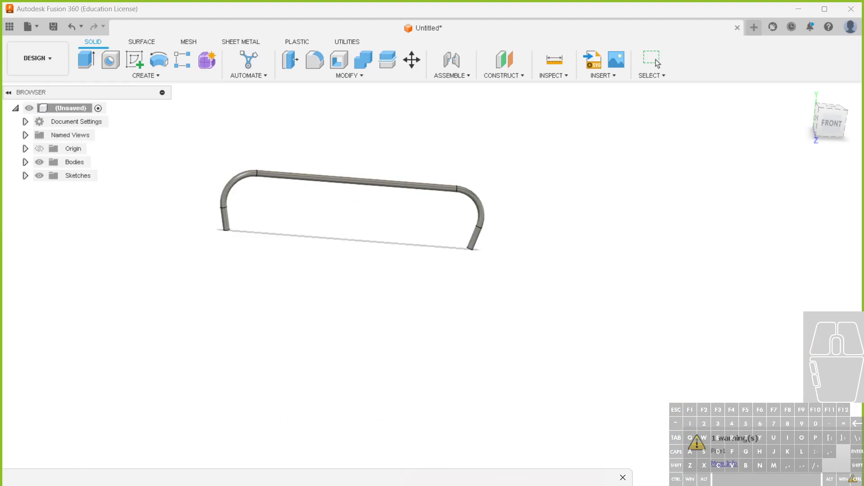
{"action": "left_click_drag", "start_coordinate": [210, 480], "coordinate": [479, 242]}
{"action": "left_click", "coordinate": [705, 248]}
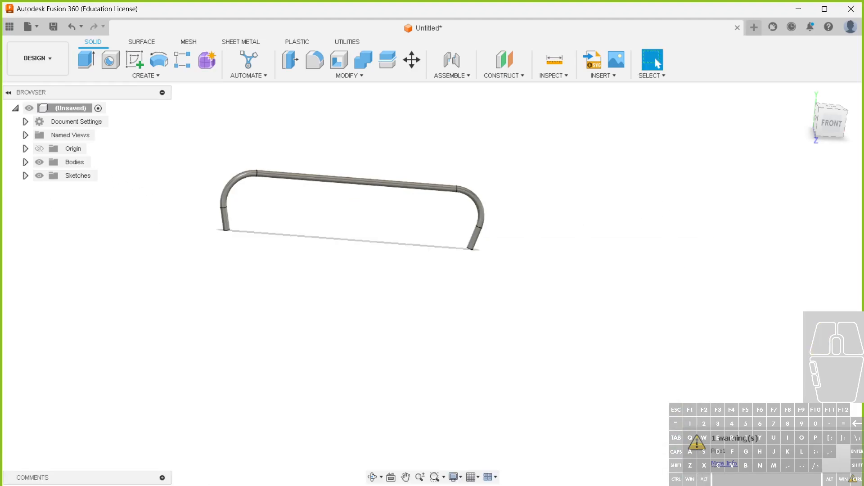
Examine the pipe feature's path, its chain selection and the underlying sketch around the bend and leg ends
{"action": "right_click", "coordinate": [102, 485]}
{"action": "left_click", "coordinate": [139, 394]}
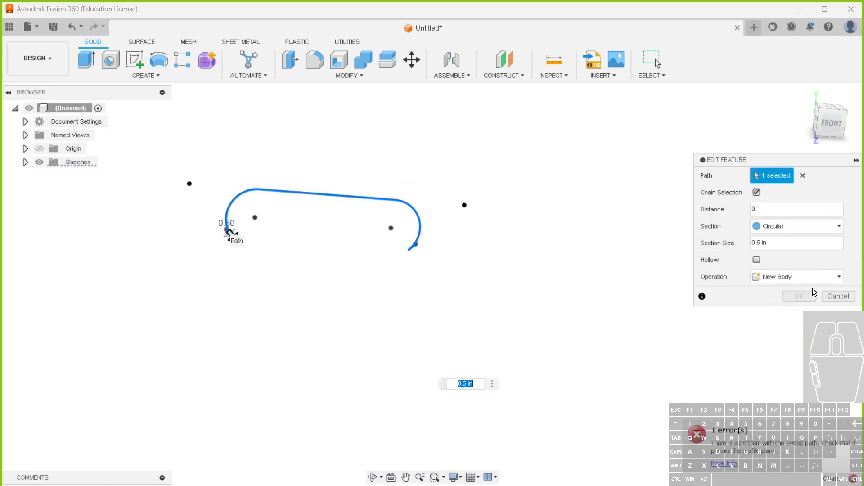
{"action": "left_click", "coordinate": [790, 212]}
{"action": "left_click", "coordinate": [757, 192]}
{"action": "left_click", "coordinate": [756, 193]}
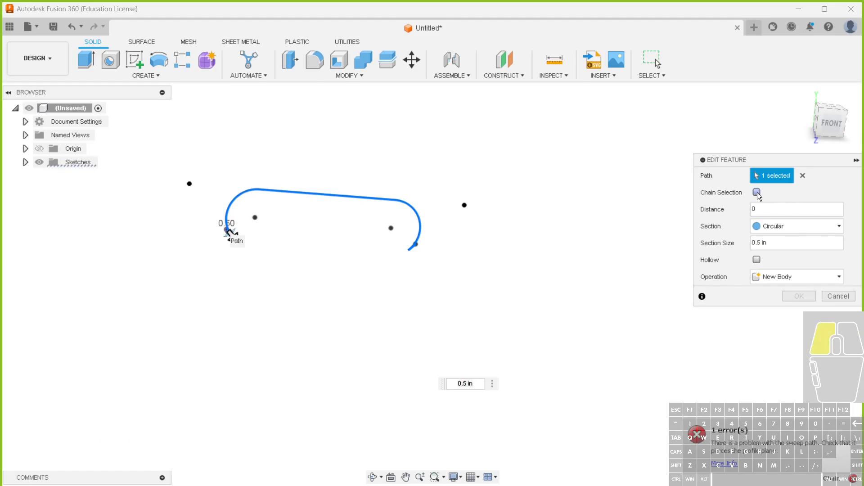
{"action": "scroll", "coordinate": [405, 247], "scroll_direction": "up", "scroll_amount": 8}
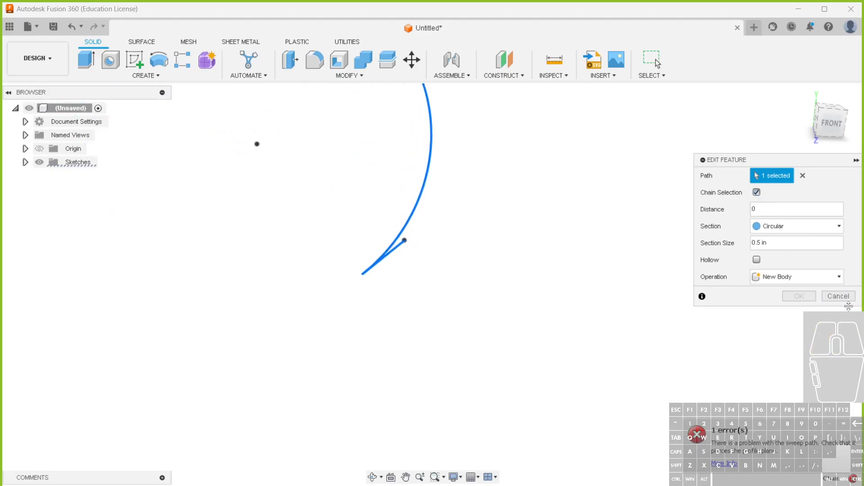
{"action": "left_click", "coordinate": [838, 295]}
{"action": "scroll", "coordinate": [429, 389], "scroll_direction": "down", "scroll_amount": 8}
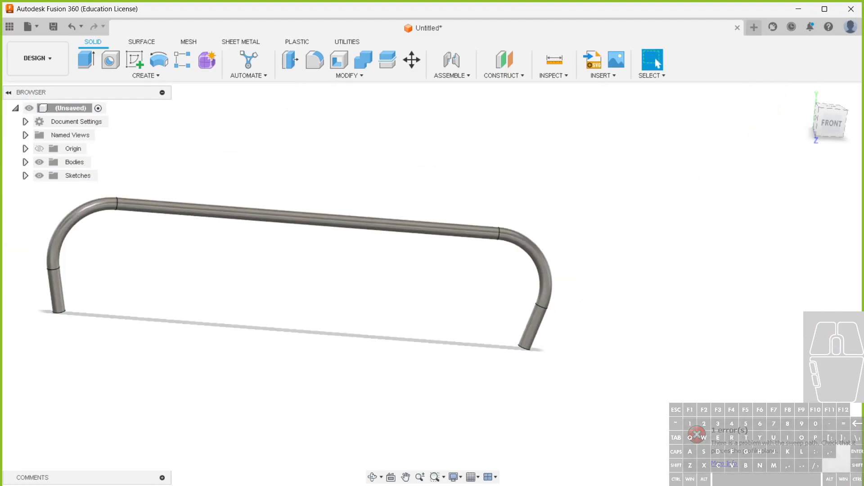
{"action": "double_click", "coordinate": [89, 485]}
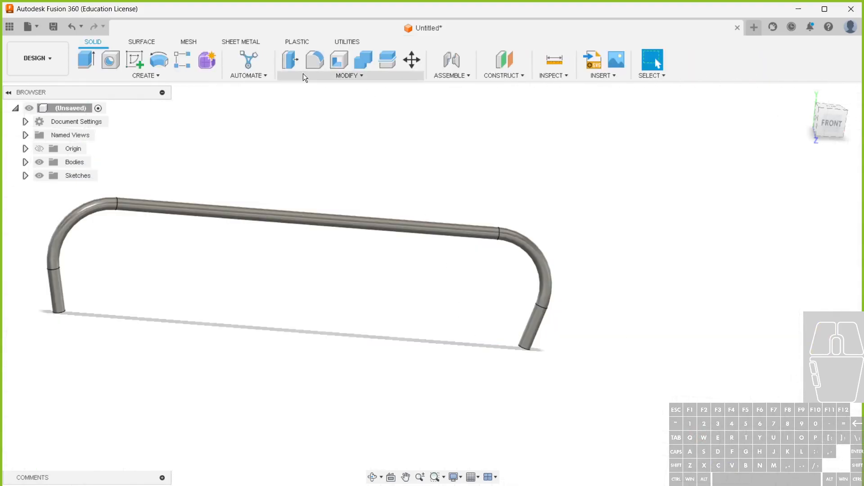
Set the bend_r user parameter to 0.5 in and bring the whole pipe into view
{"action": "left_click", "coordinate": [299, 72]}
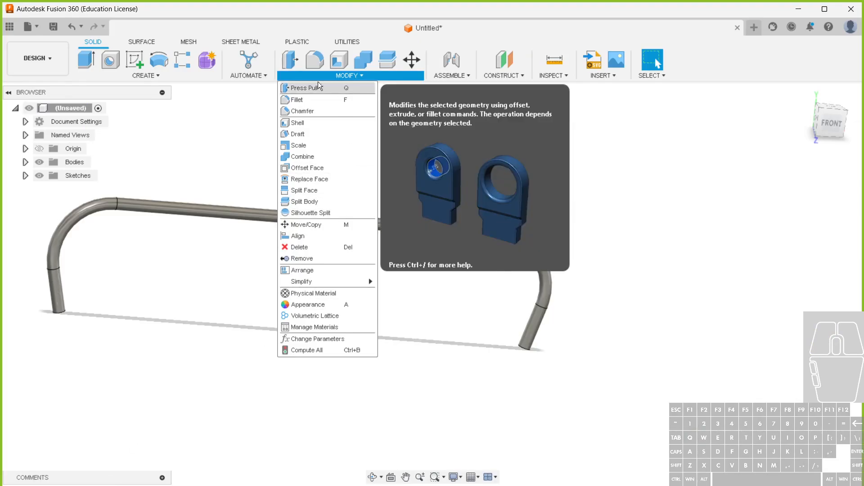
{"action": "left_click", "coordinate": [321, 345]}
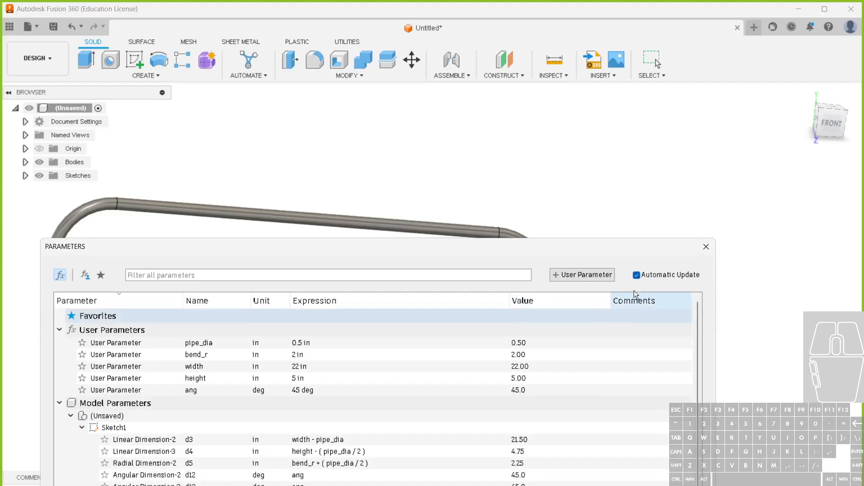
{"action": "left_click", "coordinate": [320, 353]}
{"action": "key", "text": "BackSpace"}
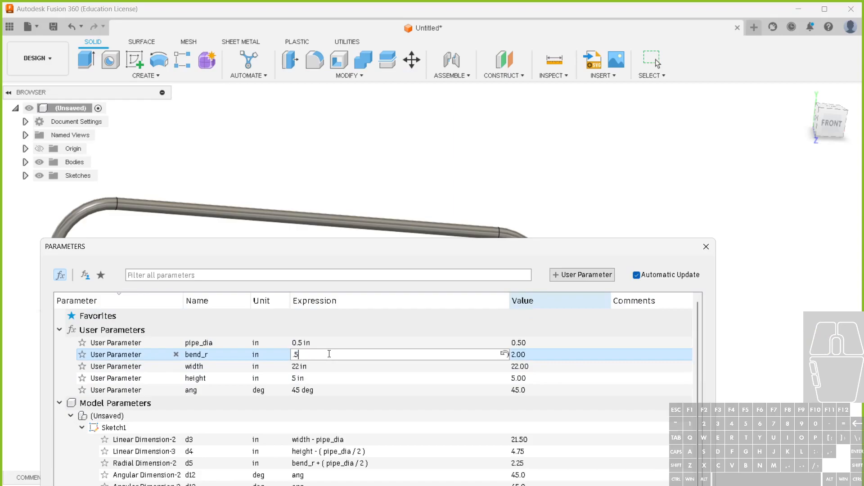
{"action": "key", "text": "Return"}
{"action": "left_click_drag", "start_coordinate": [407, 247], "coordinate": [372, 344]}
{"action": "scroll", "coordinate": [386, 315], "scroll_direction": "down", "scroll_amount": 3}
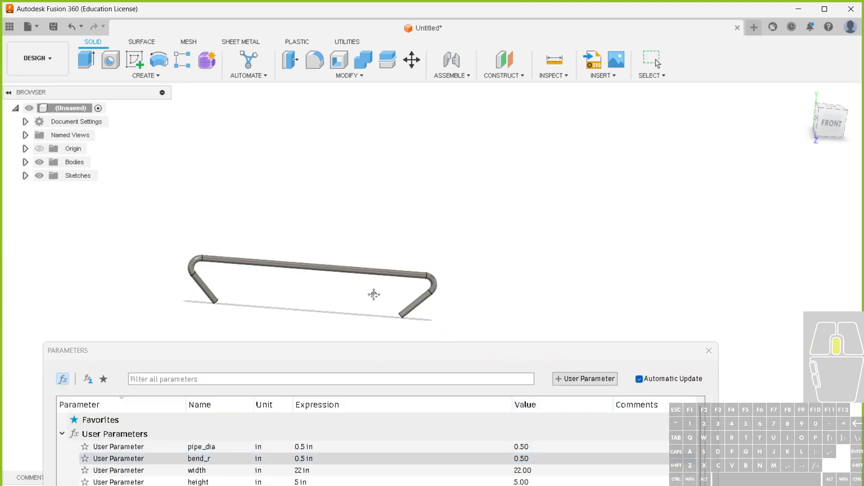
{"action": "middle_click_drag", "start_coordinate": [370, 298], "coordinate": [482, 212]}
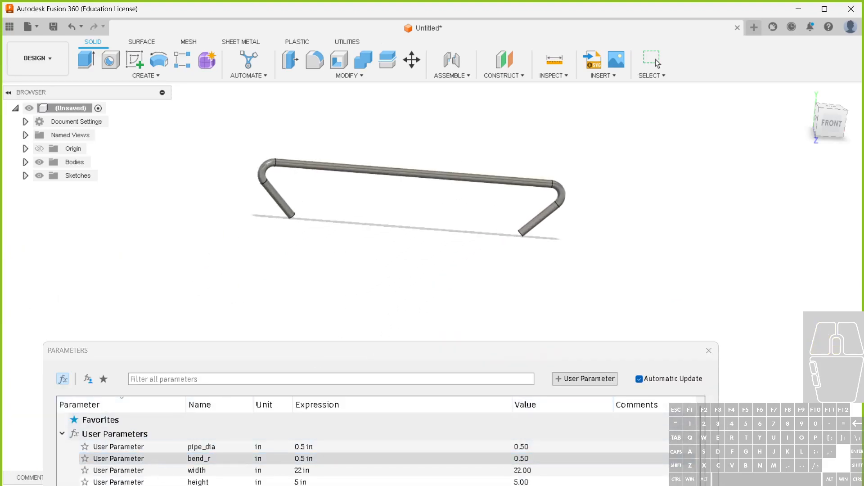
Set the height user parameter to 8 in
{"action": "left_click", "coordinate": [355, 484]}
{"action": "type", "text": "8"}
{"action": "key", "text": "Return"}
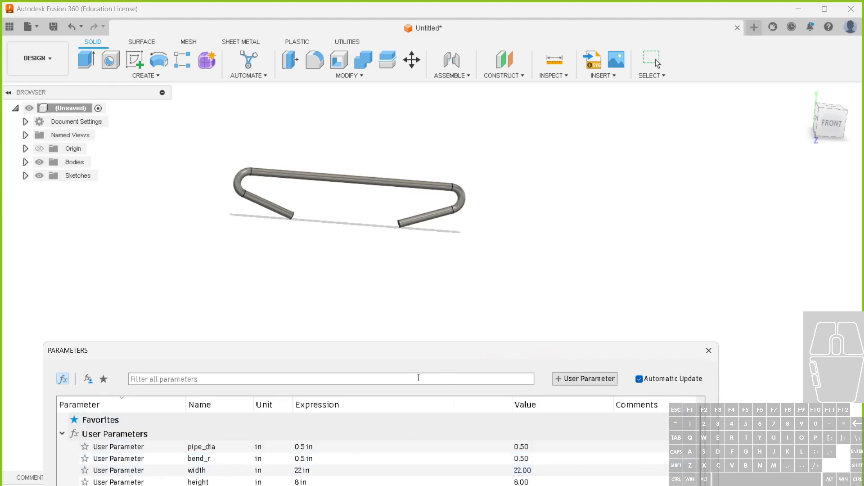
Set the ang user parameter to 90 deg and close the parameters
{"action": "left_click_drag", "start_coordinate": [386, 352], "coordinate": [401, 248]}
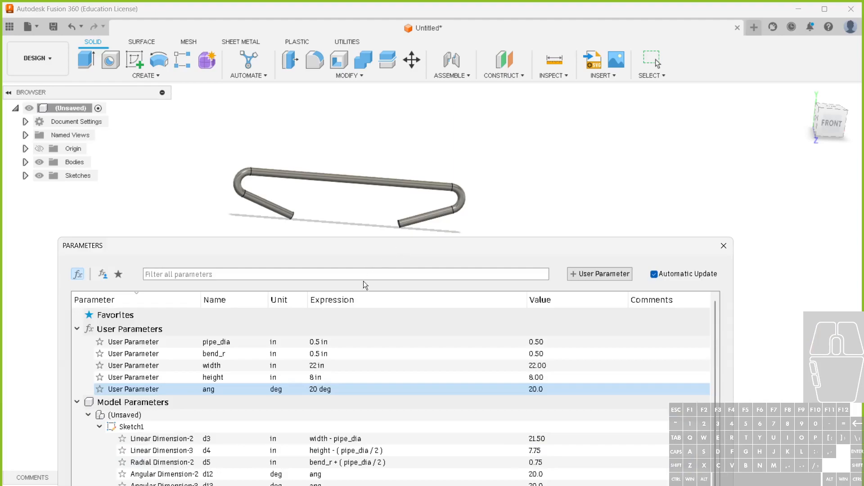
{"action": "left_click", "coordinate": [323, 388]}
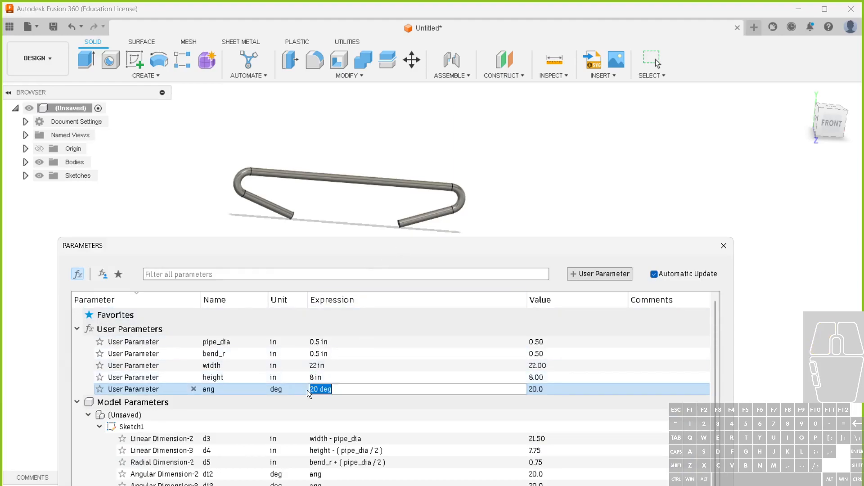
{"action": "double_click", "coordinate": [313, 389]}
{"action": "type", "text": "90"}
{"action": "key", "text": "Return"}
{"action": "double_click", "coordinate": [330, 367]}
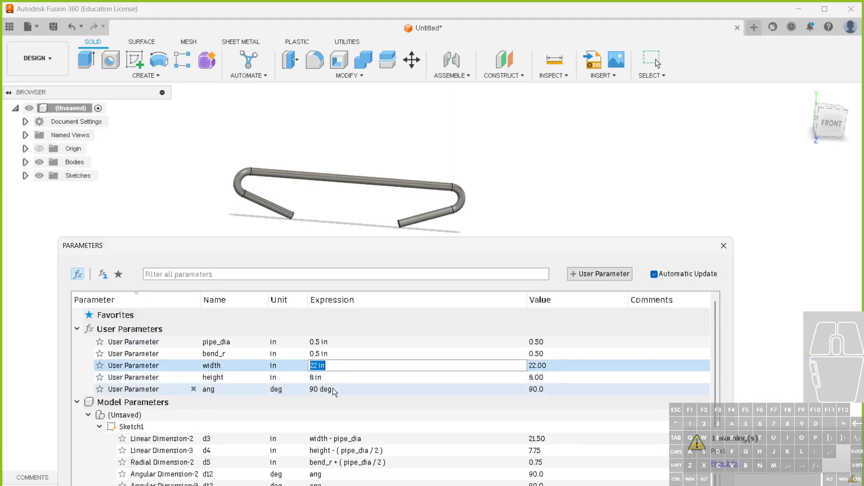
{"action": "double_click", "coordinate": [339, 389]}
{"action": "double_click", "coordinate": [326, 378]}
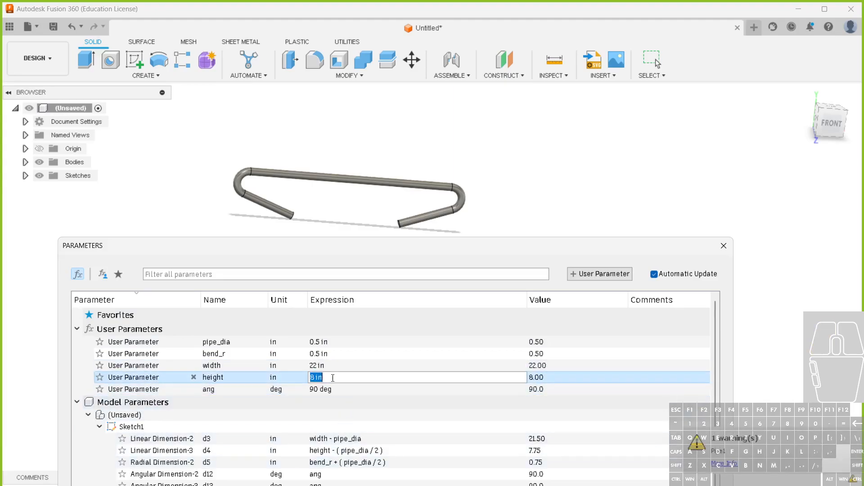
{"action": "left_click", "coordinate": [723, 245]}
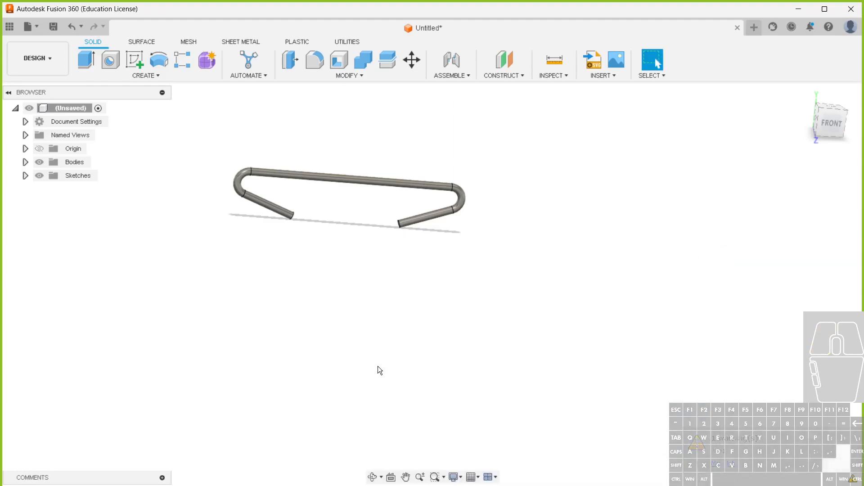
Undo the recent parameter changes and set the ang user parameter to 90 deg
{"action": "key", "text": "ctrl+z"}
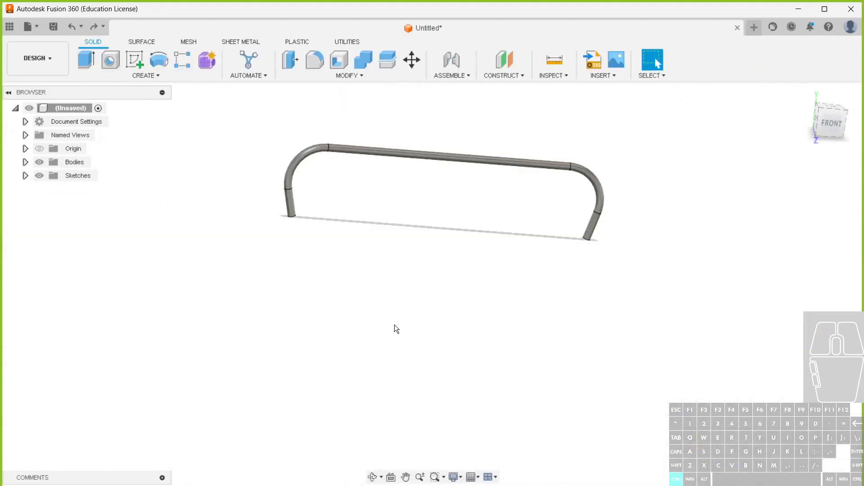
{"action": "key", "text": "ctrl+z"}
{"action": "left_click", "coordinate": [346, 76]}
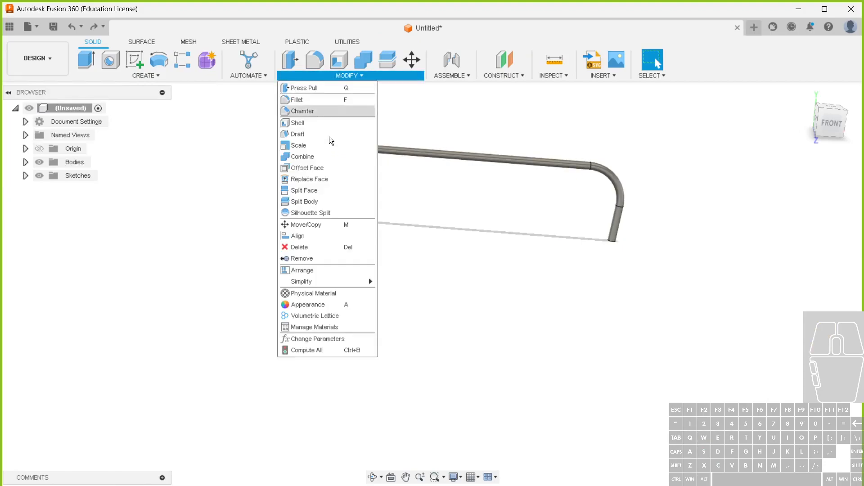
{"action": "left_click", "coordinate": [315, 335]}
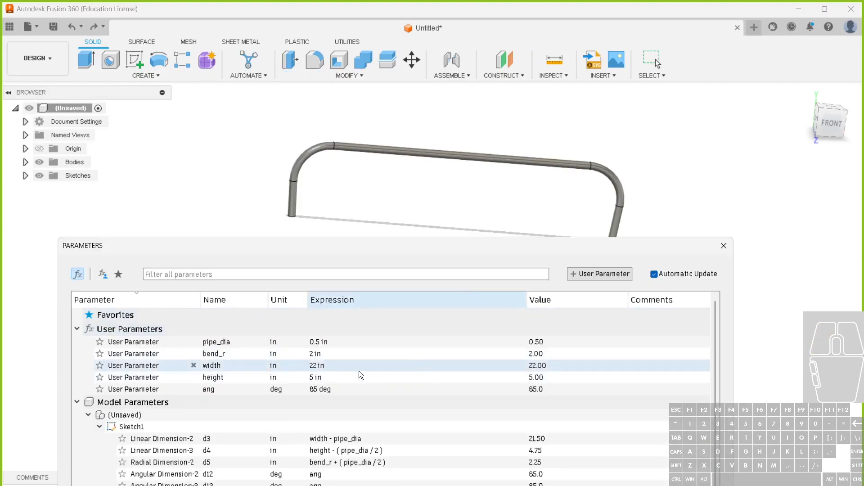
{"action": "left_click", "coordinate": [334, 388]}
{"action": "type", "text": "90"}
{"action": "key", "text": "Return"}
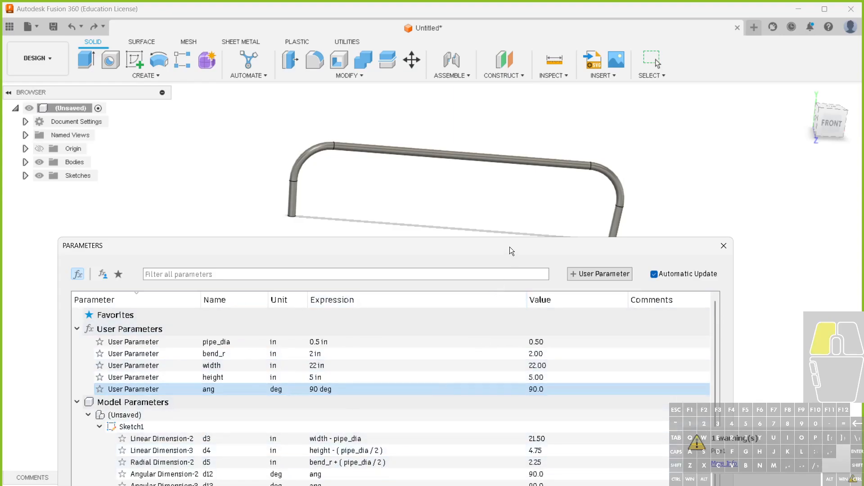
{"action": "left_click_drag", "start_coordinate": [510, 246], "coordinate": [503, 171]}
{"action": "left_click", "coordinate": [716, 169]}
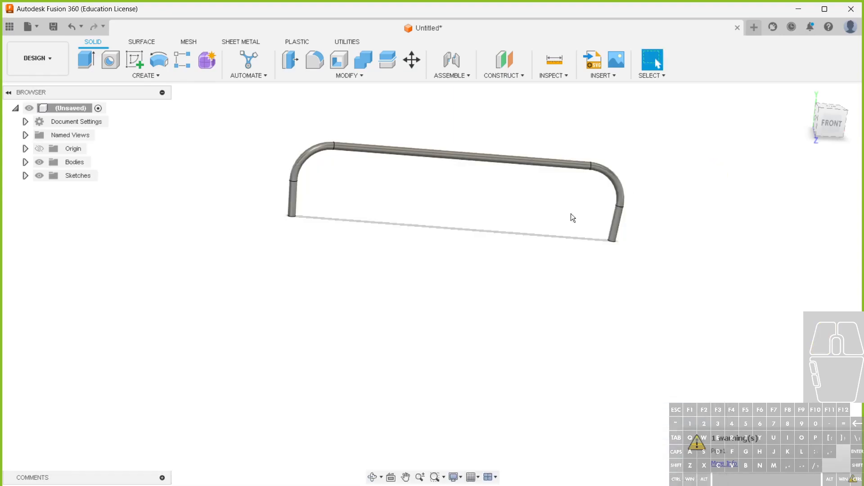
Edit the pipe feature and set its distance along the path to 1
{"action": "double_click", "coordinate": [97, 485]}
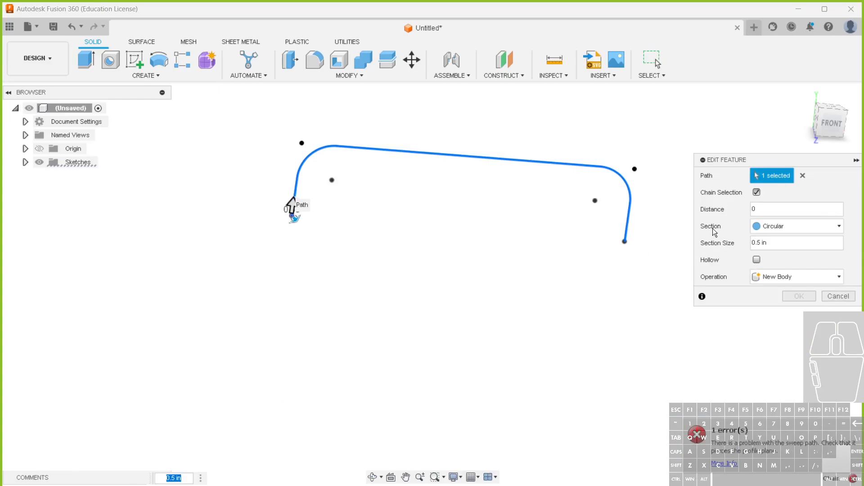
{"action": "left_click", "coordinate": [745, 210]}
{"action": "type", "text": "1"}
{"action": "key", "text": "Return"}
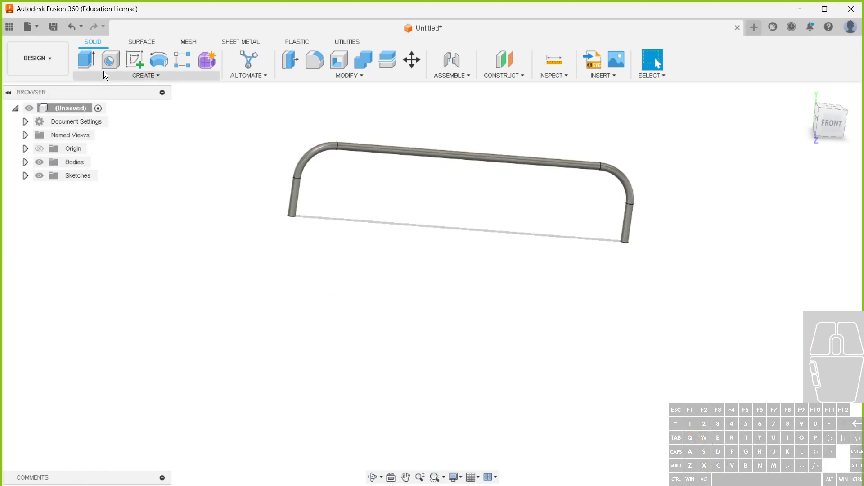
Save the design as PIPE in the CADD-22 project
{"action": "left_click", "coordinate": [37, 56]}
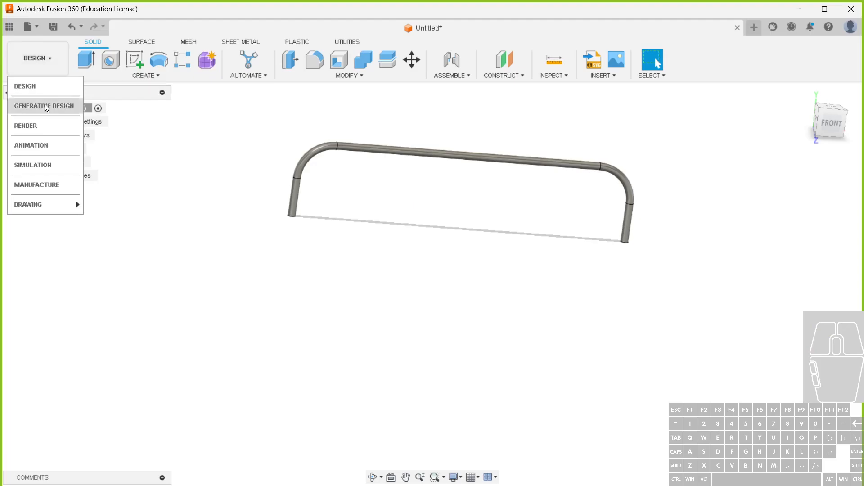
{"action": "mouse_move", "coordinate": [64, 205]}
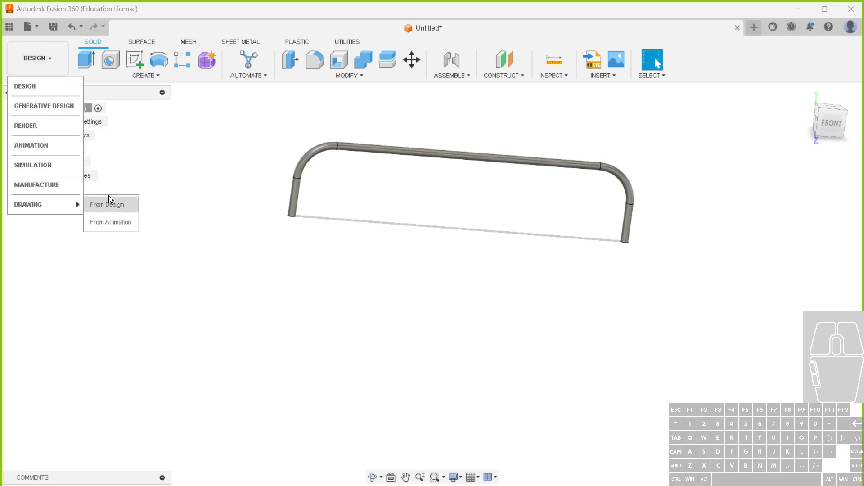
{"action": "left_click", "coordinate": [54, 28]}
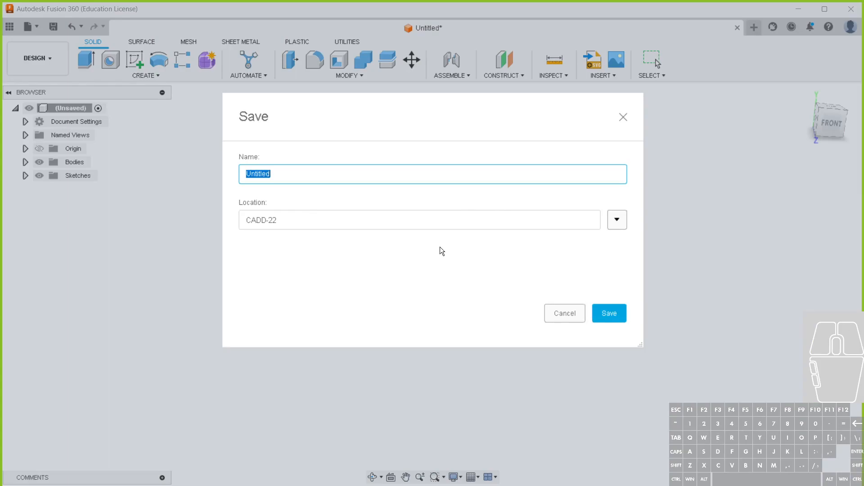
{"action": "type", "text": "PIPE"}
{"action": "key", "text": "Return"}
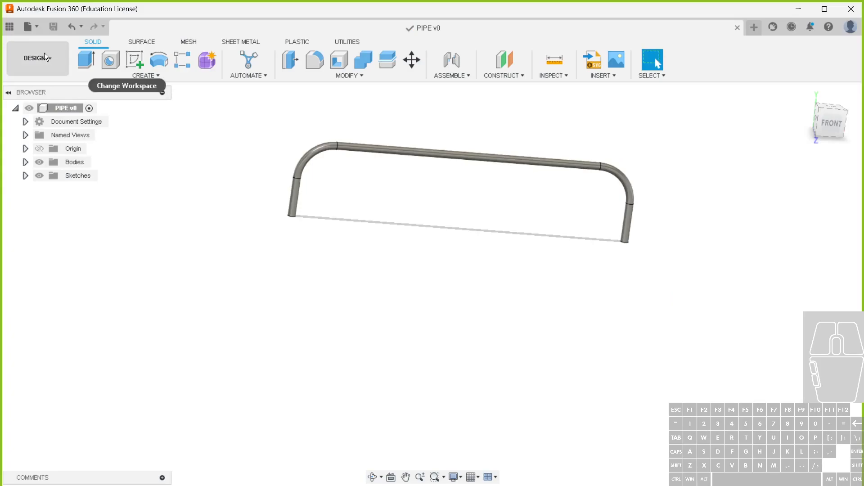
Create a new drawing from the saved pipe design
{"action": "left_click", "coordinate": [59, 67]}
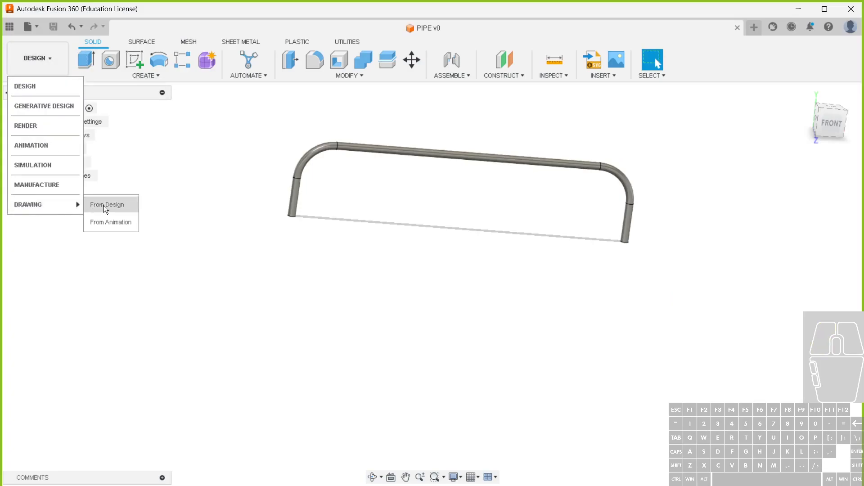
{"action": "left_click", "coordinate": [107, 205]}
{"action": "left_click", "coordinate": [800, 313]}
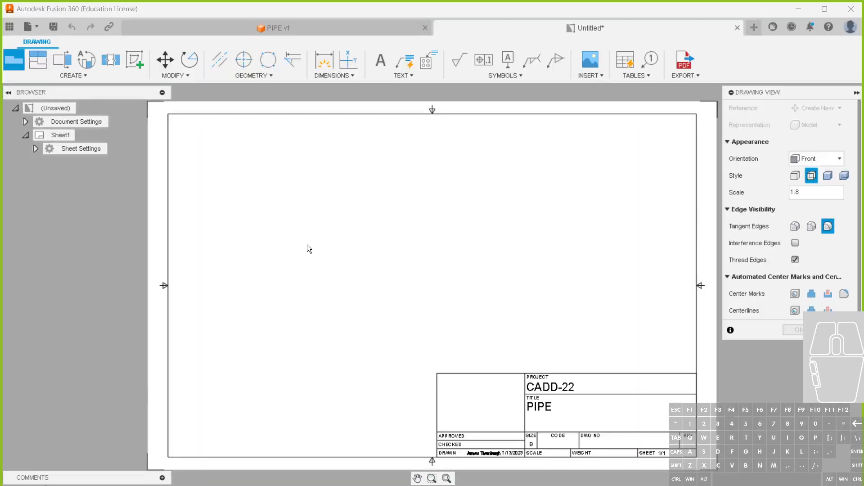
Place the pipe's front base view in the upper-left part of the sheet at a scale of 1:5
{"action": "left_click", "coordinate": [271, 214]}
{"action": "left_click", "coordinate": [810, 174]}
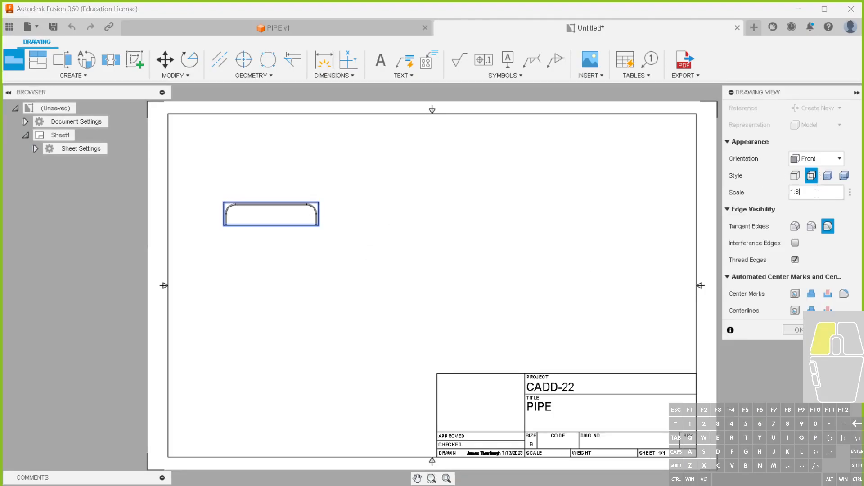
{"action": "type", "text": "5"}
{"action": "key", "text": "Return"}
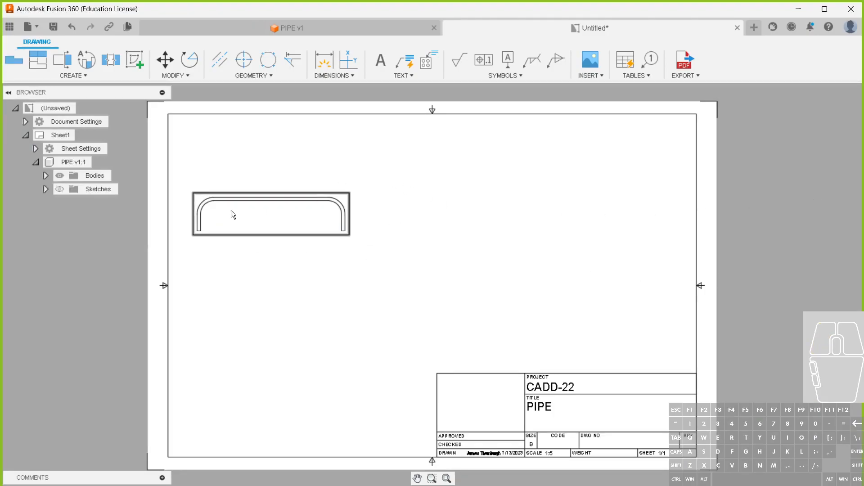
Dimension the pipe's overall width above the front view and its overall height beside the left leg
{"action": "scroll", "coordinate": [231, 210], "scroll_direction": "up", "scroll_amount": 1}
{"action": "left_click", "coordinate": [328, 64]}
{"action": "left_click", "coordinate": [199, 223]}
{"action": "left_click", "coordinate": [361, 220]}
{"action": "left_click", "coordinate": [315, 189]}
{"action": "left_click", "coordinate": [198, 235]}
{"action": "left_click", "coordinate": [217, 199]}
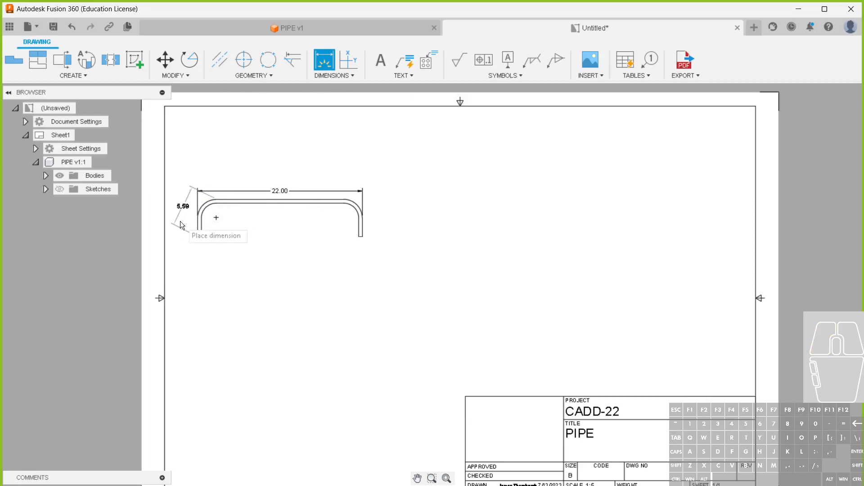
{"action": "left_click", "coordinate": [181, 245]}
Dimension the inner arc of the left bend in the front view as a radius instead of a diameter
{"action": "scroll", "coordinate": [182, 203], "scroll_direction": "up", "scroll_amount": 3}
{"action": "left_click", "coordinate": [209, 206]}
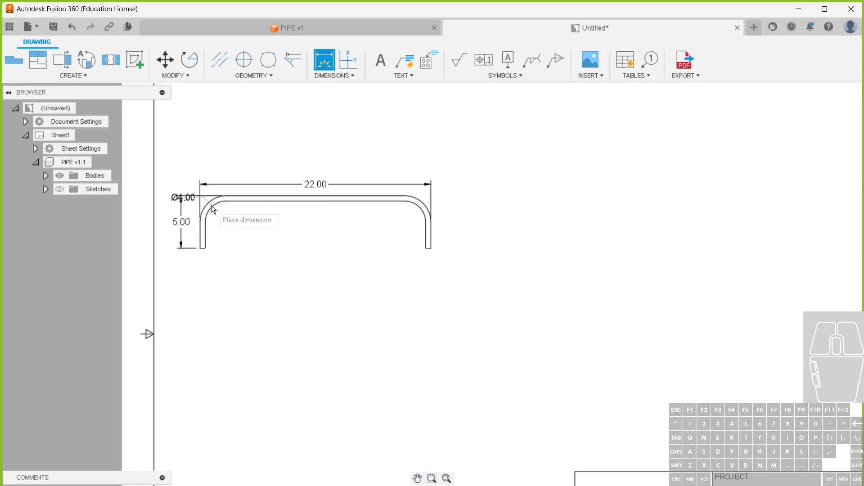
{"action": "right_click", "coordinate": [237, 212]}
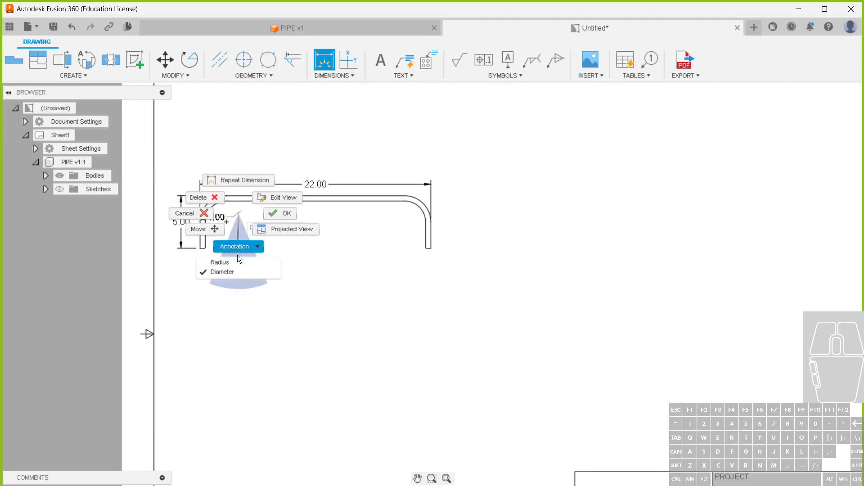
{"action": "left_click", "coordinate": [227, 261]}
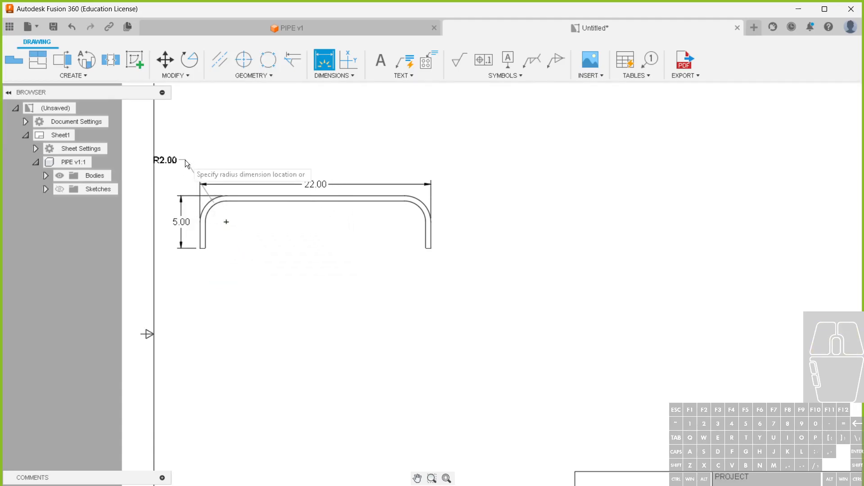
{"action": "left_click", "coordinate": [189, 177]}
{"action": "key", "text": "Escape"}
Move the front view up and to the right, and shift its width and height dimensions farther from the pipe
{"action": "left_click_drag", "start_coordinate": [431, 255], "coordinate": [539, 207]}
{"action": "left_click", "coordinate": [423, 135]}
{"action": "left_click_drag", "start_coordinate": [425, 134], "coordinate": [426, 114]}
{"action": "left_click", "coordinate": [291, 174]}
{"action": "left_click_drag", "start_coordinate": [292, 174], "coordinate": [280, 172]}
{"action": "left_click", "coordinate": [372, 272]}
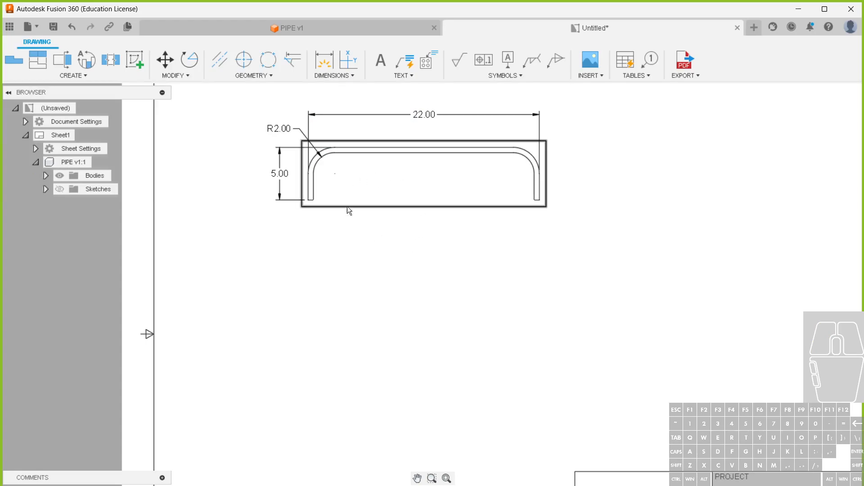
Create a projected view of the pipe directly below the front view
{"action": "left_click", "coordinate": [39, 63]}
{"action": "left_click", "coordinate": [364, 160]}
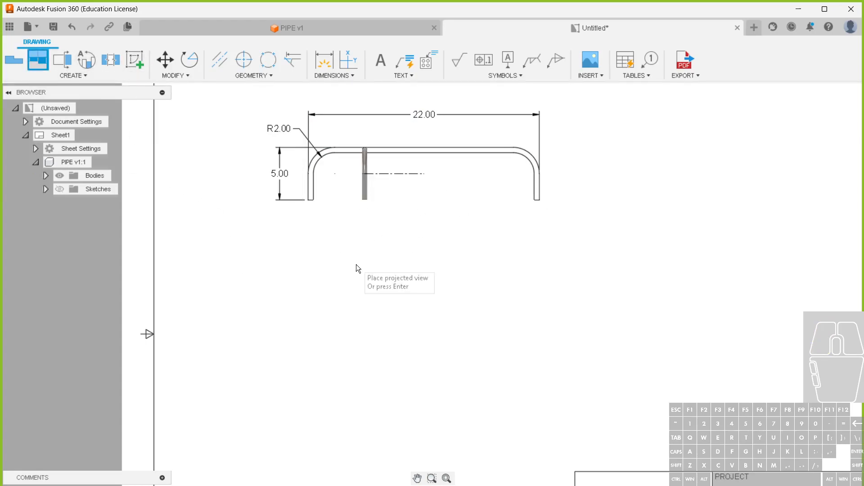
{"action": "left_click", "coordinate": [394, 263]}
{"action": "right_click", "coordinate": [420, 289]}
{"action": "left_click", "coordinate": [448, 290]}
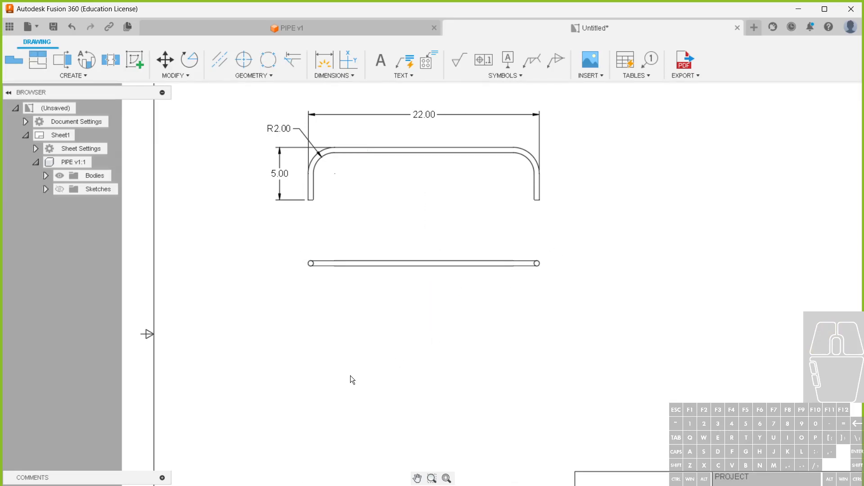
{"action": "left_click", "coordinate": [323, 66]}
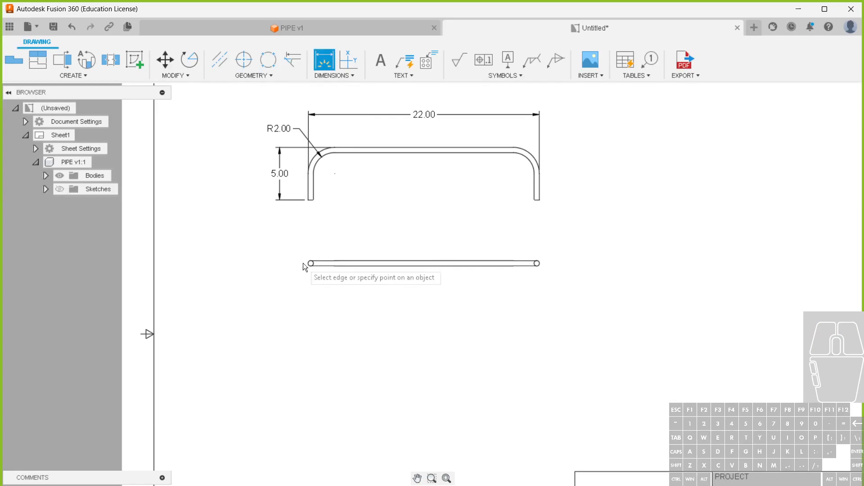
{"action": "left_click", "coordinate": [309, 264]}
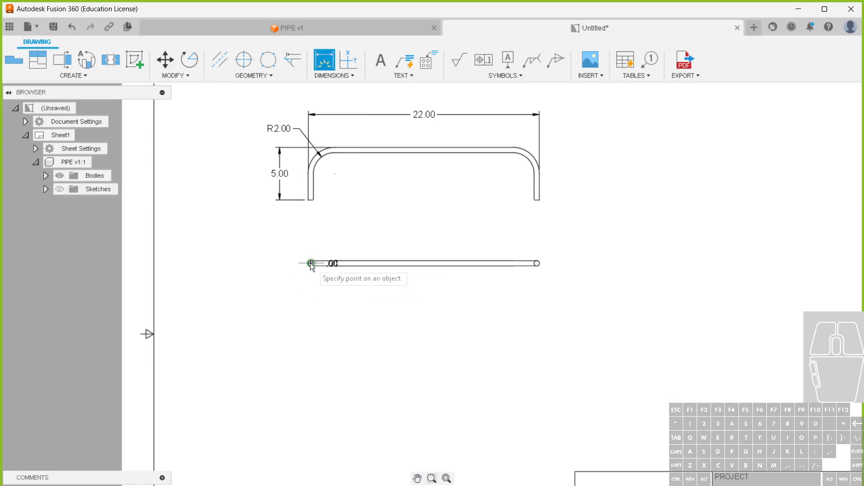
{"action": "scroll", "coordinate": [291, 261], "scroll_direction": "up", "scroll_amount": 3}
{"action": "scroll", "coordinate": [329, 261], "scroll_direction": "up", "scroll_amount": 2}
{"action": "key", "text": "Escape"}
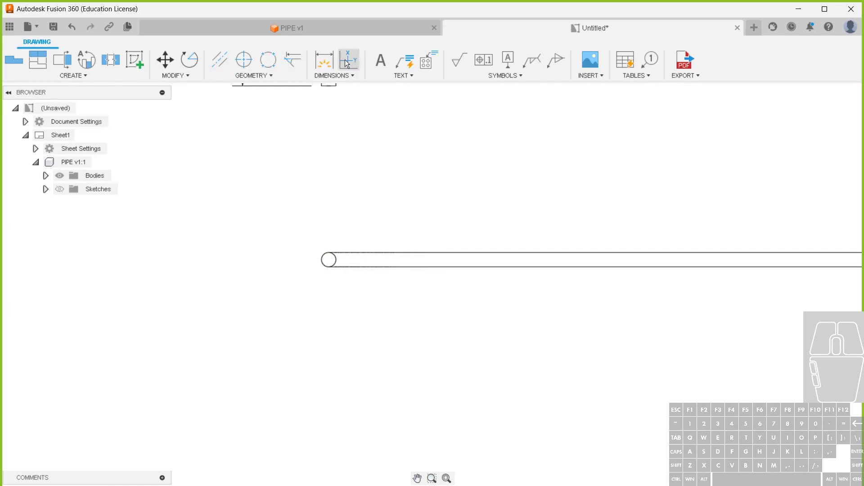
Dimension the left pipe-end circle in the projected view as a diameter, placing the text up and to its left
{"action": "left_click", "coordinate": [324, 59]}
{"action": "left_click", "coordinate": [336, 255]}
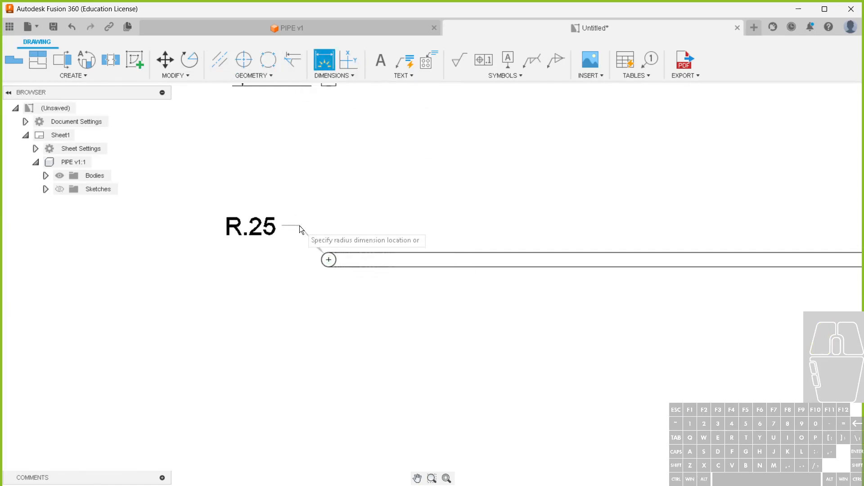
{"action": "right_click", "coordinate": [299, 226]}
{"action": "left_click", "coordinate": [291, 275]}
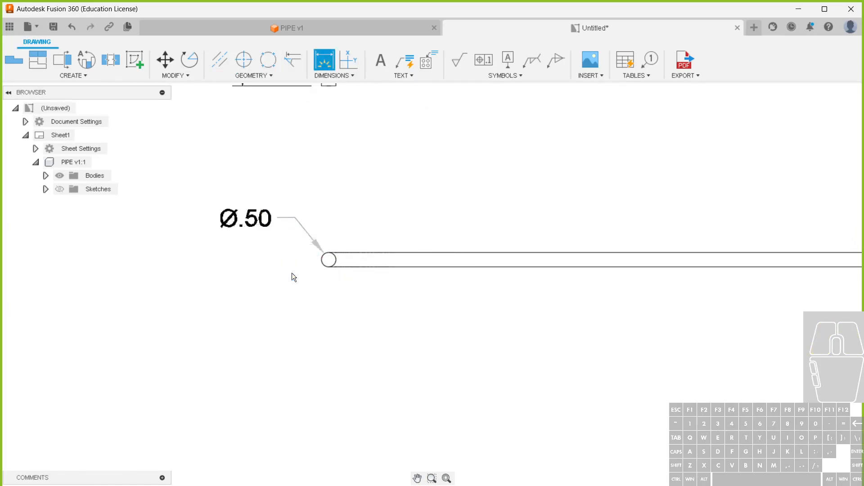
{"action": "left_click", "coordinate": [279, 212]}
{"action": "key", "text": "Escape"}
Move the projected view slightly farther below the front view
{"action": "scroll", "coordinate": [220, 326], "scroll_direction": "up", "scroll_amount": 1}
{"action": "scroll", "coordinate": [221, 326], "scroll_direction": "down", "scroll_amount": 4}
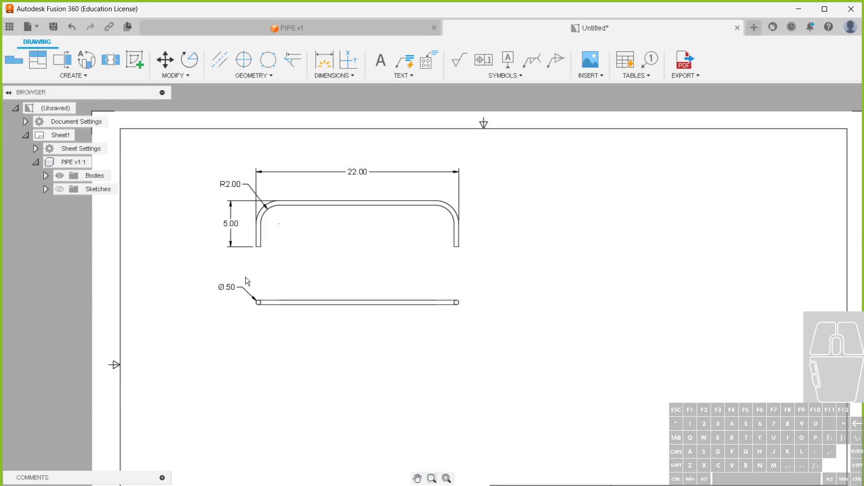
{"action": "scroll", "coordinate": [246, 277], "scroll_direction": "down", "scroll_amount": 1}
{"action": "middle_click_drag", "start_coordinate": [487, 285], "coordinate": [423, 291]}
{"action": "left_click_drag", "start_coordinate": [321, 306], "coordinate": [323, 320]}
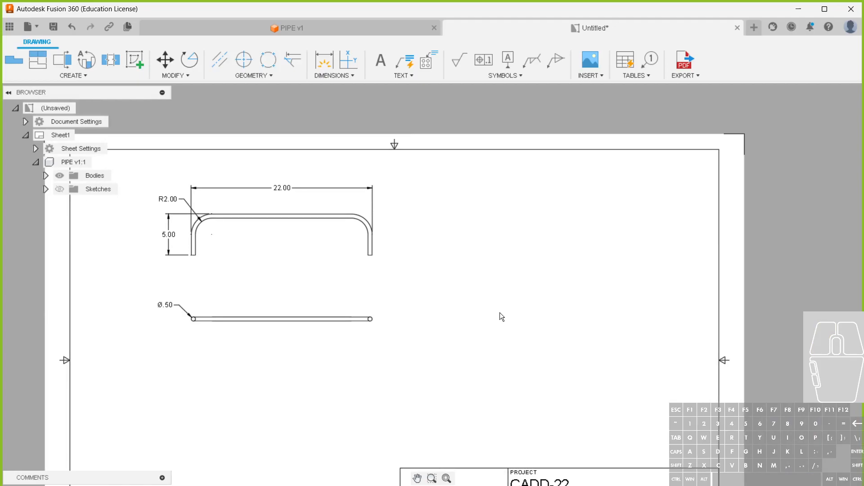
Save the drawing under the name PIPE Drawing in the CADD-22 folder
{"action": "middle_click_drag", "start_coordinate": [448, 312], "coordinate": [475, 310]}
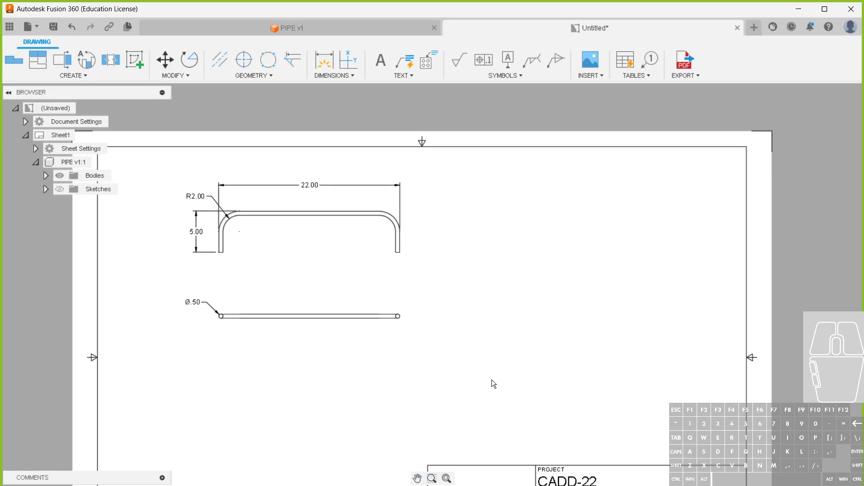
{"action": "left_click", "coordinate": [53, 27]}
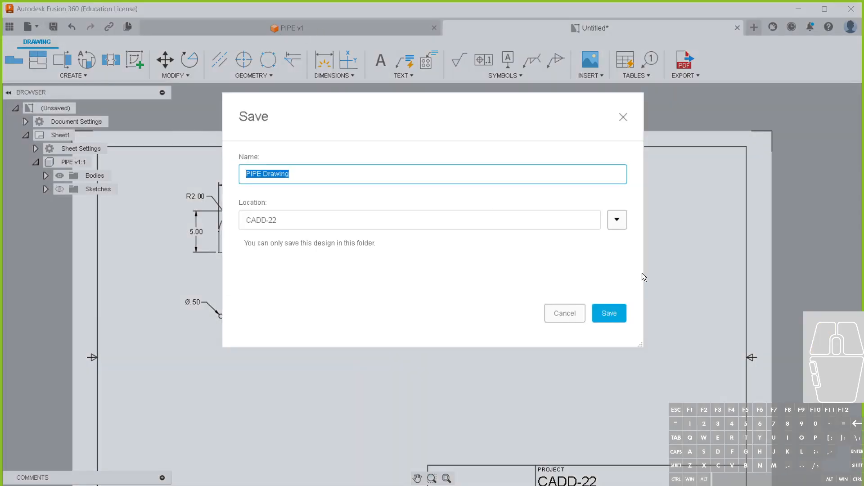
{"action": "left_click", "coordinate": [608, 314]}
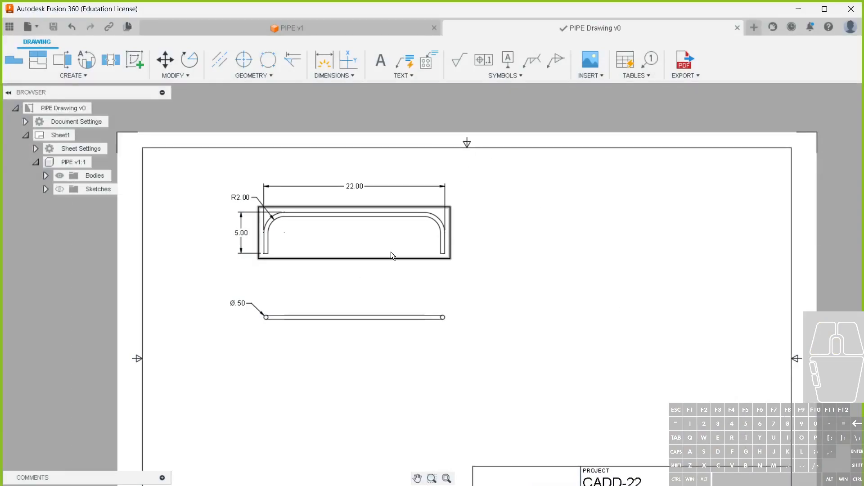
Move the projected view and the front view slightly lower on the sheet, keeping the projected view beneath
{"action": "left_click_drag", "start_coordinate": [398, 315], "coordinate": [398, 327]}
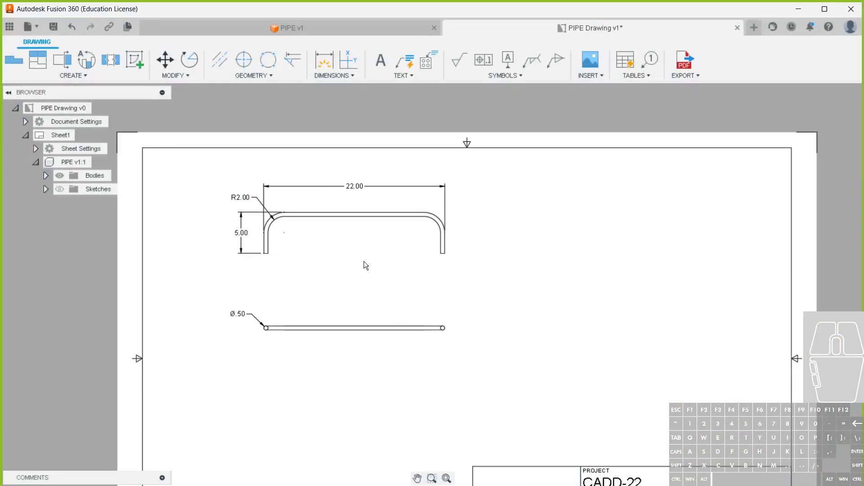
{"action": "left_click_drag", "start_coordinate": [354, 244], "coordinate": [353, 263]}
{"action": "left_click_drag", "start_coordinate": [331, 332], "coordinate": [329, 341]}
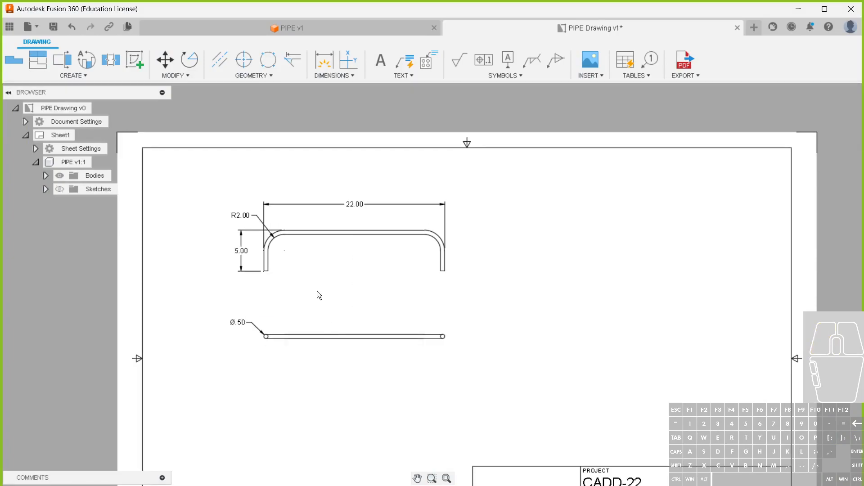
Switch to the PIPE design, bring up its sheet metal tools and view the pipe from above
{"action": "left_click", "coordinate": [204, 29]}
{"action": "mouse_move", "coordinate": [361, 248]}
{"action": "middle_mouse_down"}
{"action": "mouse_move", "coordinate": [335, 310]}
{"action": "mouse_move", "coordinate": [348, 315]}
{"action": "mouse_move", "coordinate": [336, 286]}
{"action": "mouse_move", "coordinate": [364, 287]}
{"action": "middle_mouse_up"}
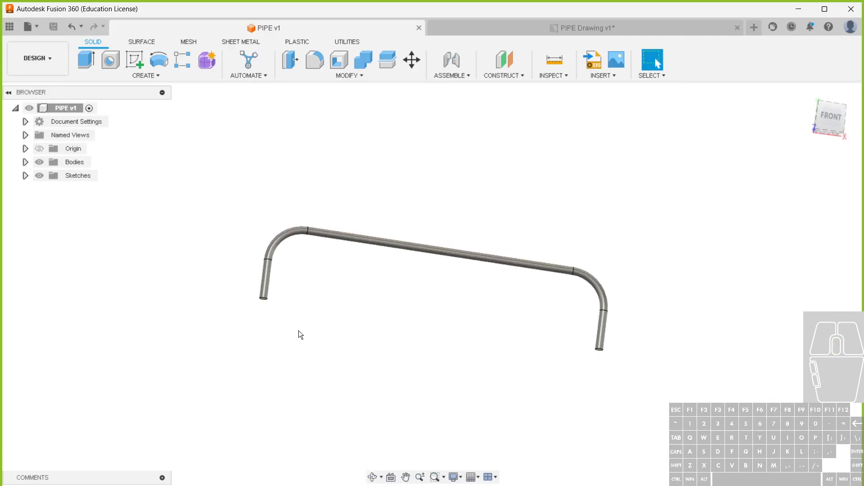
{"action": "left_click", "coordinate": [255, 42]}
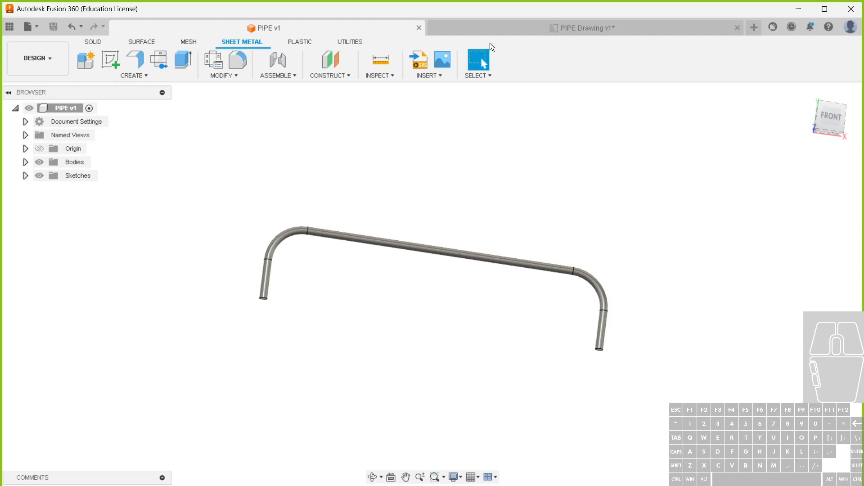
{"action": "left_click", "coordinate": [509, 26]}
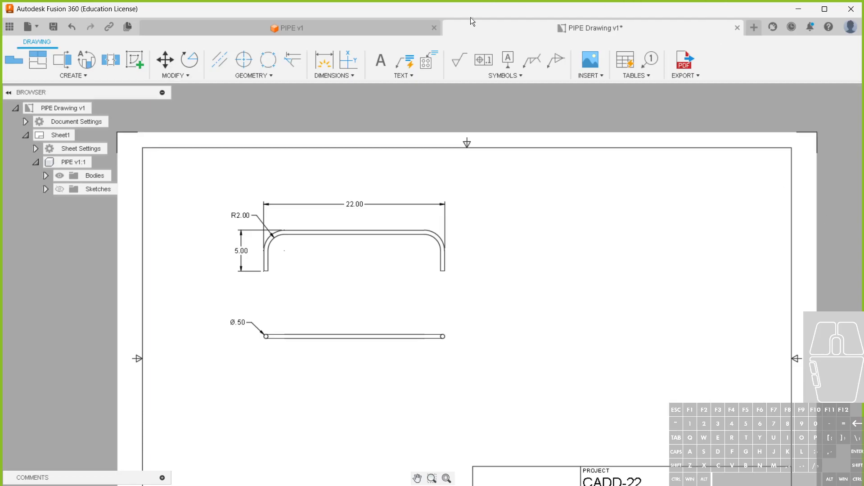
{"action": "left_click", "coordinate": [381, 29]}
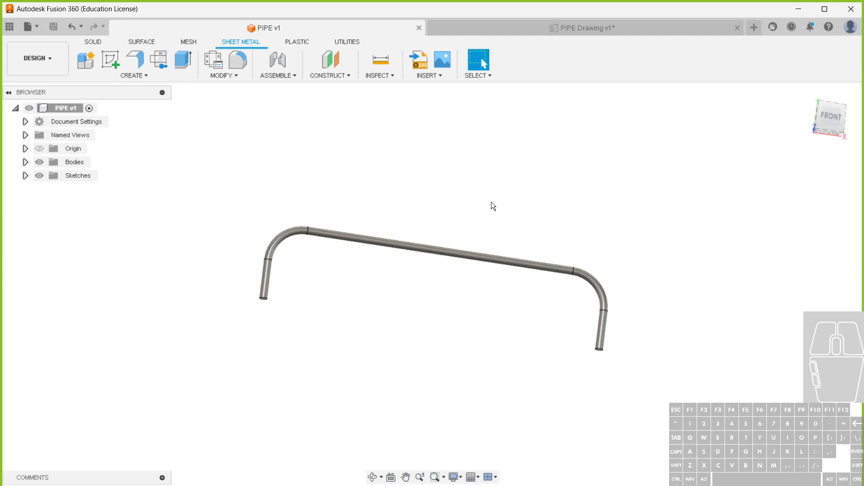
{"action": "scroll", "coordinate": [221, 341], "scroll_direction": "down", "scroll_amount": 1}
{"action": "middle_click_drag", "start_coordinate": [231, 244], "coordinate": [192, 259], "text": "shift"}
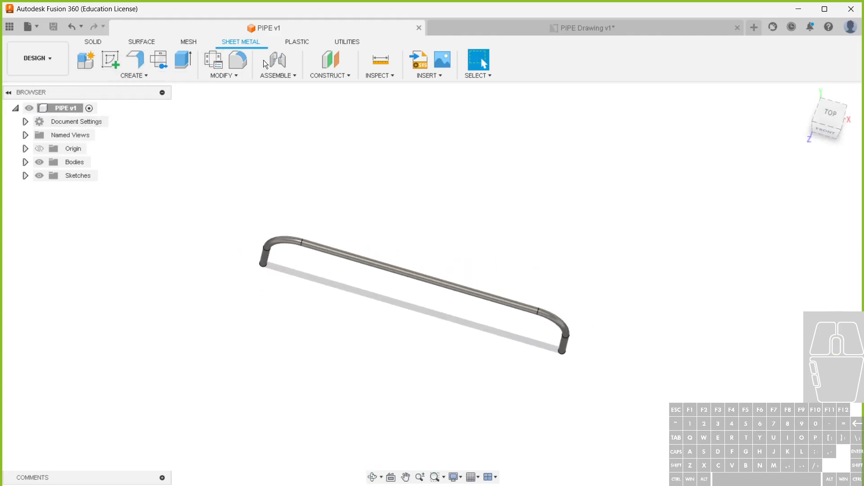
Create a new sheet metal rule based on Steel (in) with a thickness of .5 in
{"action": "left_click", "coordinate": [214, 60]}
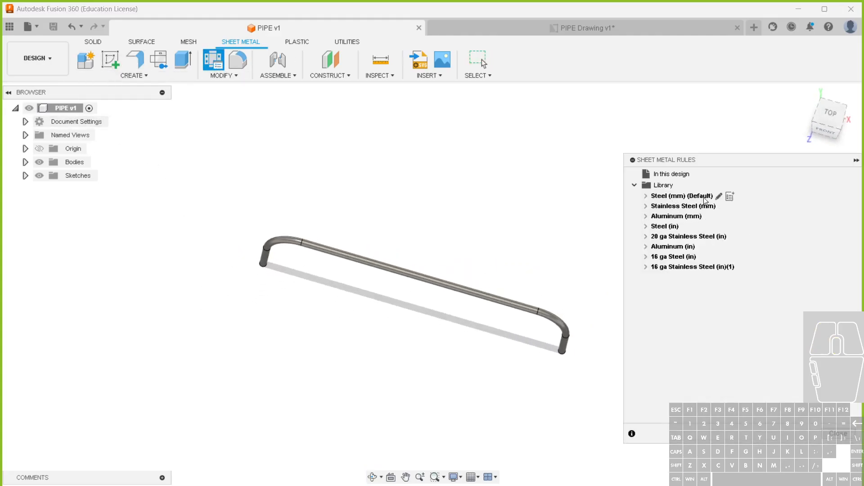
{"action": "left_click", "coordinate": [699, 229]}
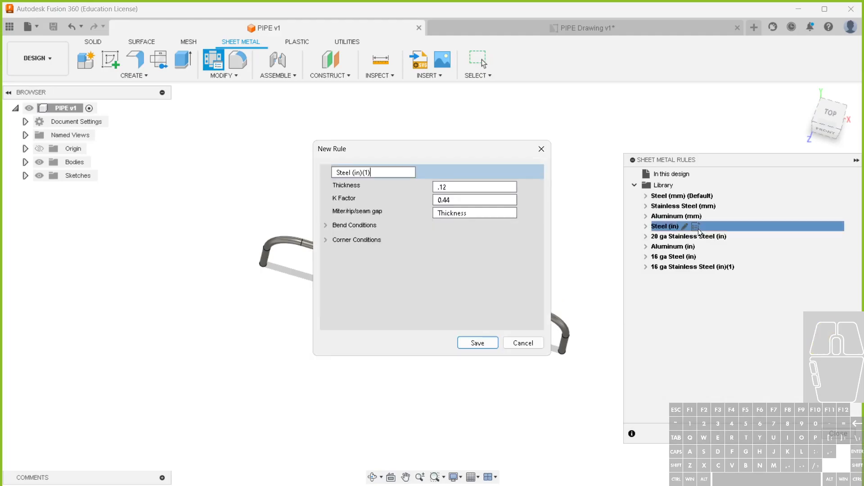
{"action": "left_click_drag", "start_coordinate": [448, 188], "coordinate": [427, 189]}
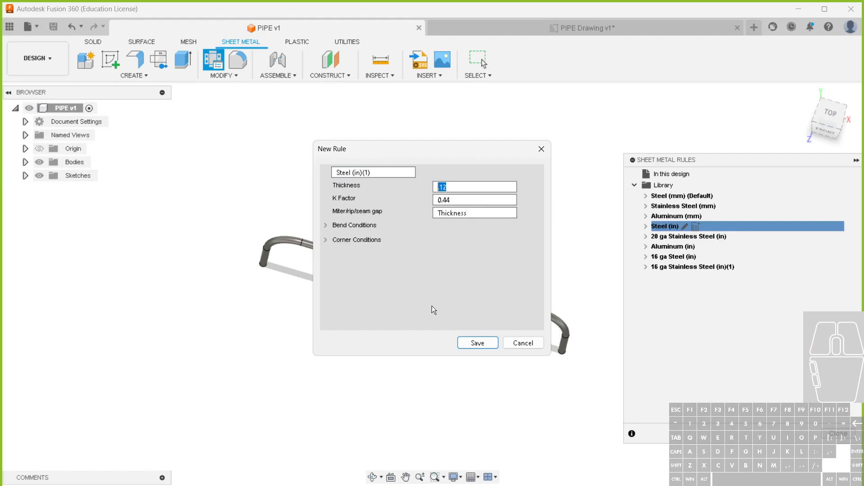
{"action": "type", "text": "PlP"}
{"action": "key", "text": "BackSpace"}
{"action": "key", "text": "BackSpace"}
{"action": "key", "text": "BackSpace"}
{"action": "key", "text": "Caps_Lock"}
{"action": "type", "text": "pip"}
{"action": "double_click", "coordinate": [445, 187]}
{"action": "type", "text": ".5"}
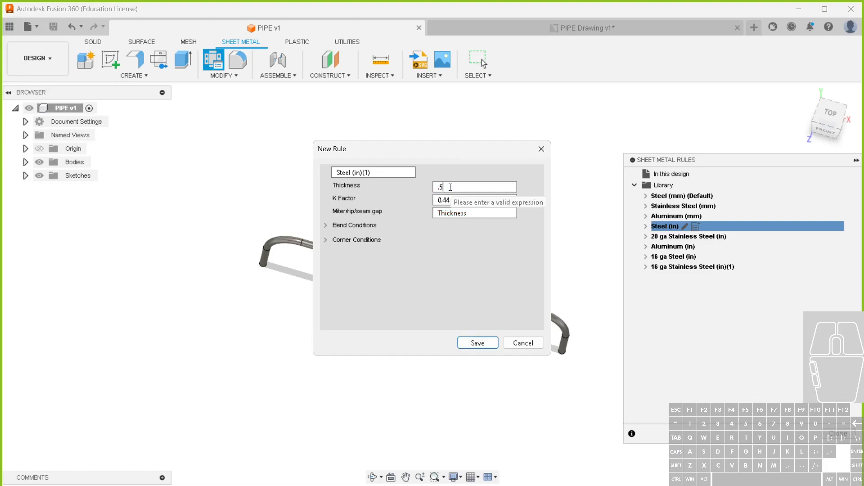
{"action": "left_click", "coordinate": [473, 343]}
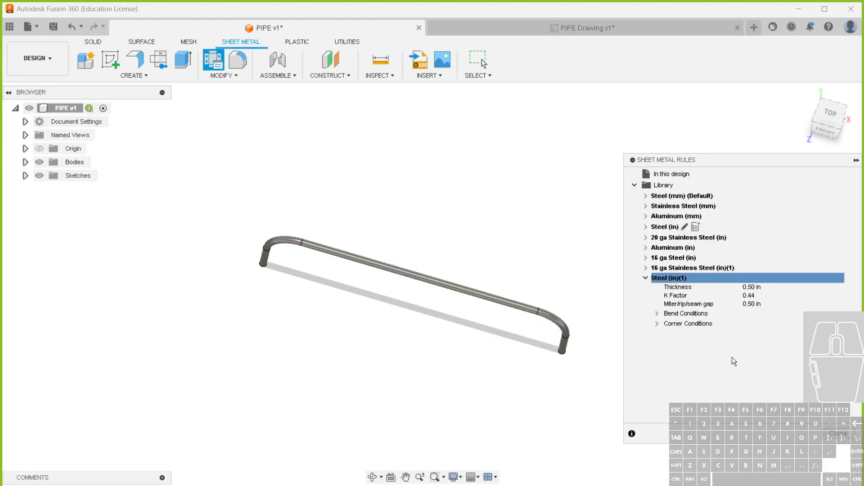
Rename the new half-inch steel rule as Steel (in) .5 and close the sheet metal rules
{"action": "left_click", "coordinate": [692, 279]}
{"action": "left_click", "coordinate": [373, 170]}
{"action": "type", "text": ".5"}
{"action": "left_click", "coordinate": [487, 343]}
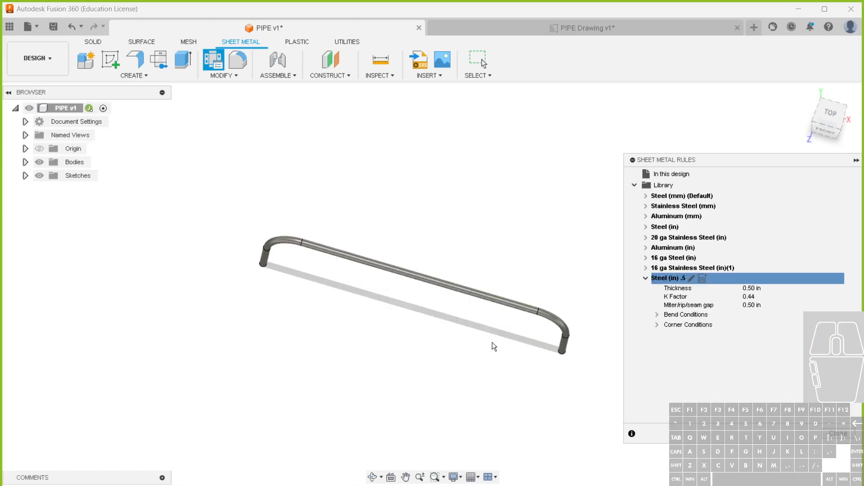
{"action": "left_click", "coordinate": [838, 433]}
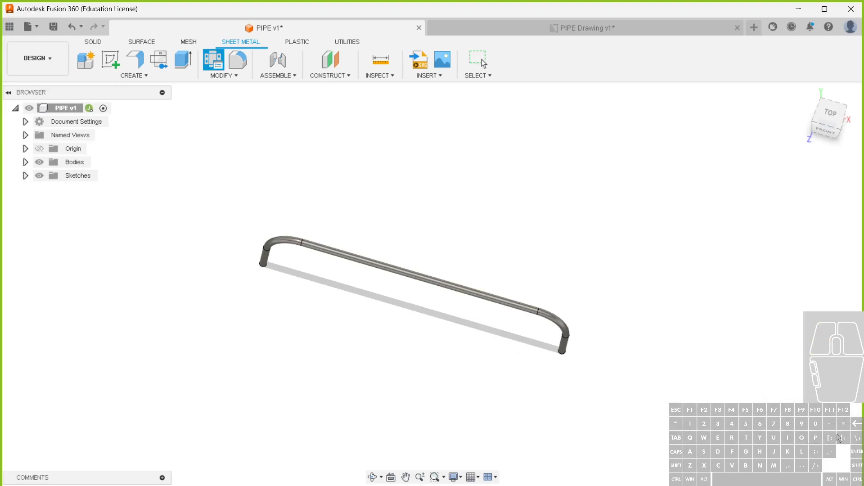
Sketch a rectangle about 19.6 in long on the horizontal XZ plane in front of the pipe
{"action": "left_click", "coordinate": [110, 59]}
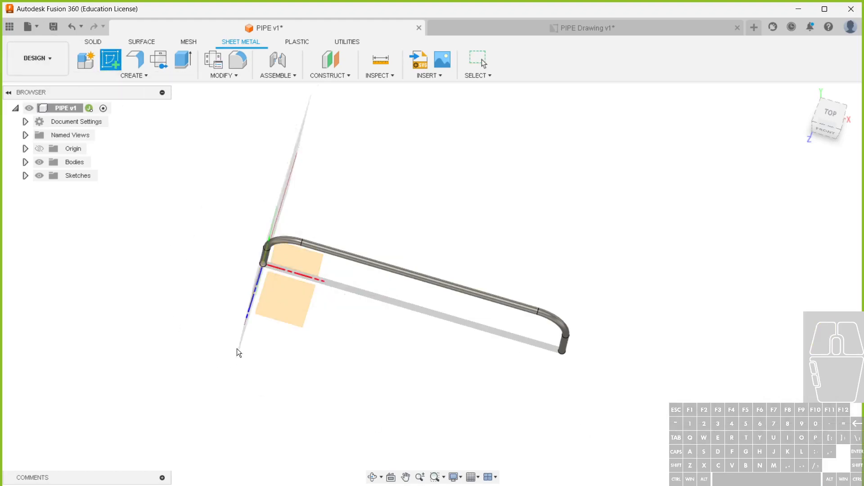
{"action": "left_click", "coordinate": [291, 307]}
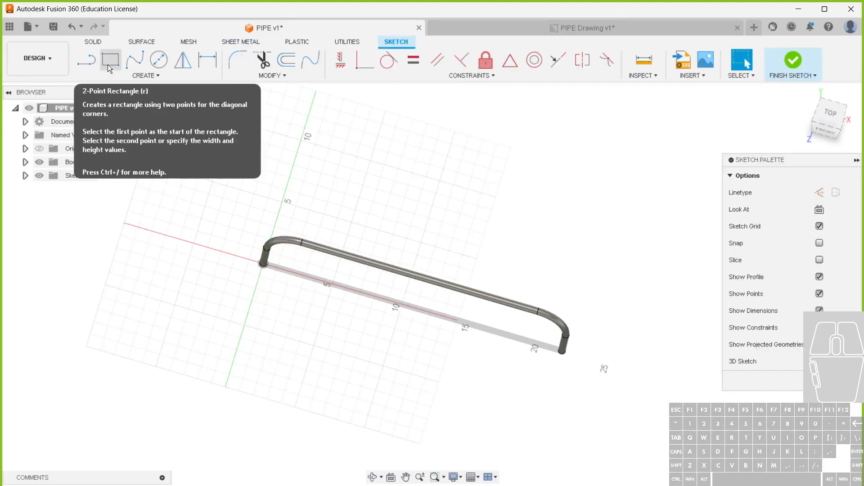
{"action": "left_click", "coordinate": [109, 66]}
{"action": "left_click", "coordinate": [247, 315]}
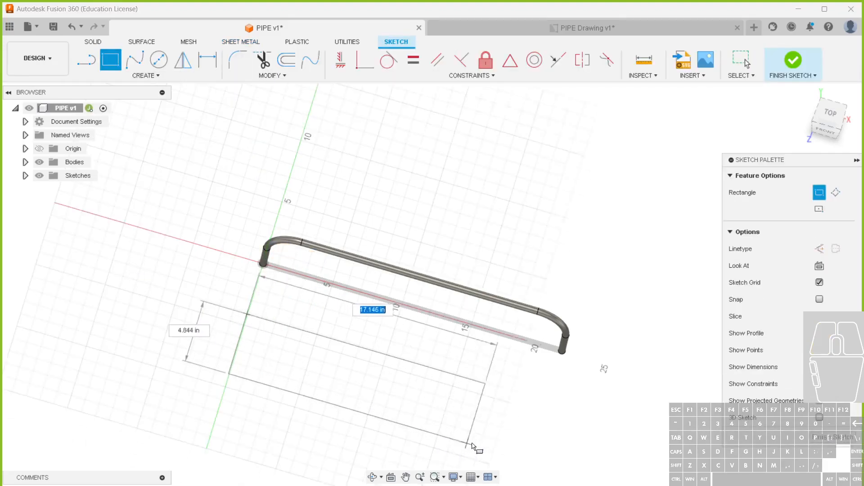
{"action": "left_click", "coordinate": [512, 422]}
Dimension the rectangle's front long edge, trying to enter a length parameter as its value
{"action": "key", "text": "d"}
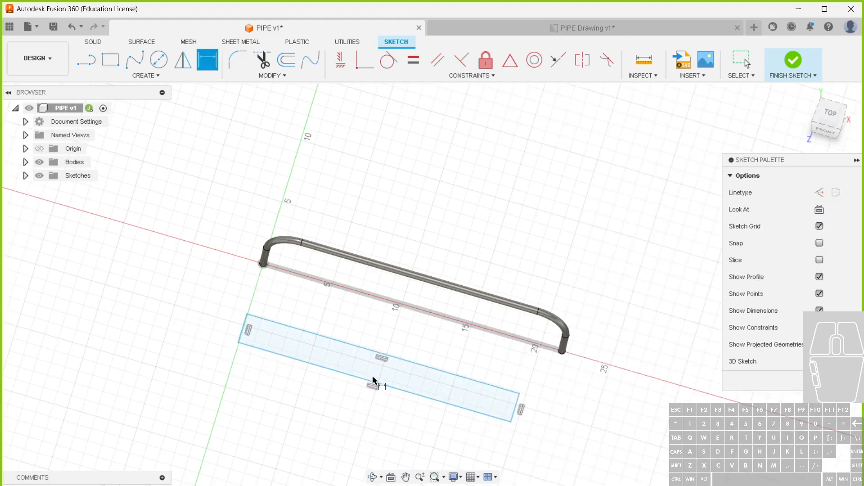
{"action": "left_click", "coordinate": [366, 385]}
{"action": "left_click", "coordinate": [352, 418]}
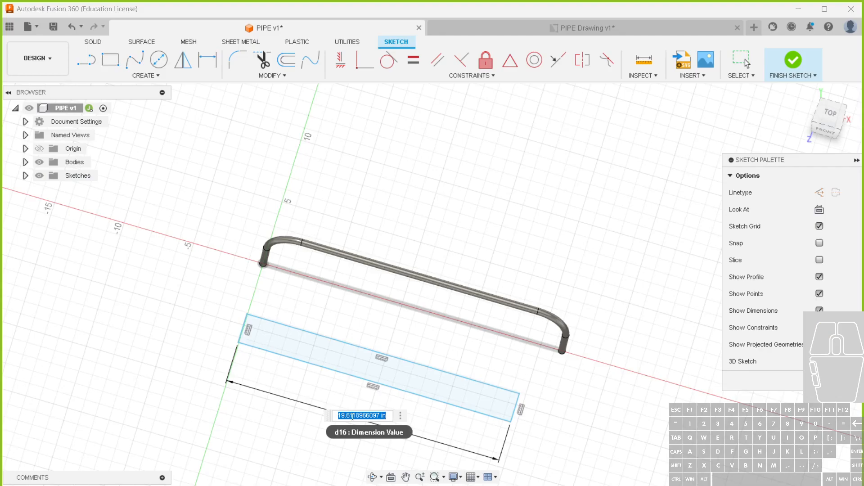
{"action": "type", "text": "len"}
{"action": "key", "text": "BackSpace"}
{"action": "left_click", "coordinate": [399, 416]}
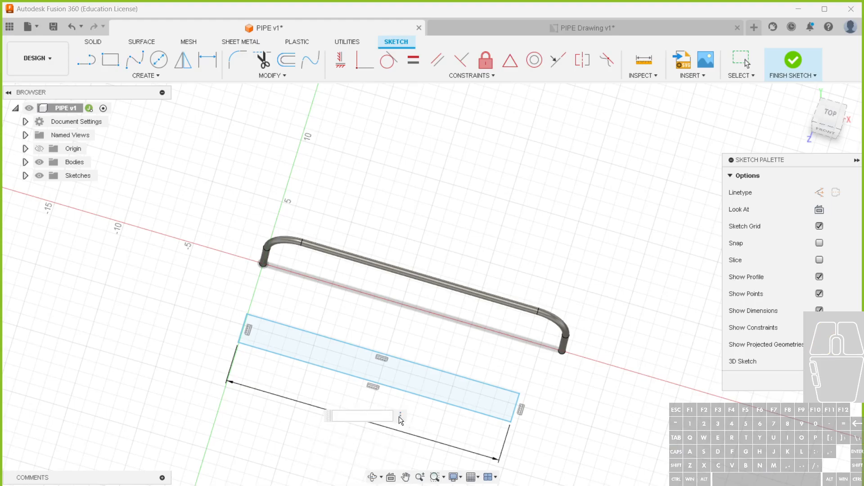
{"action": "left_click", "coordinate": [399, 416]}
{"action": "key", "text": "Escape"}
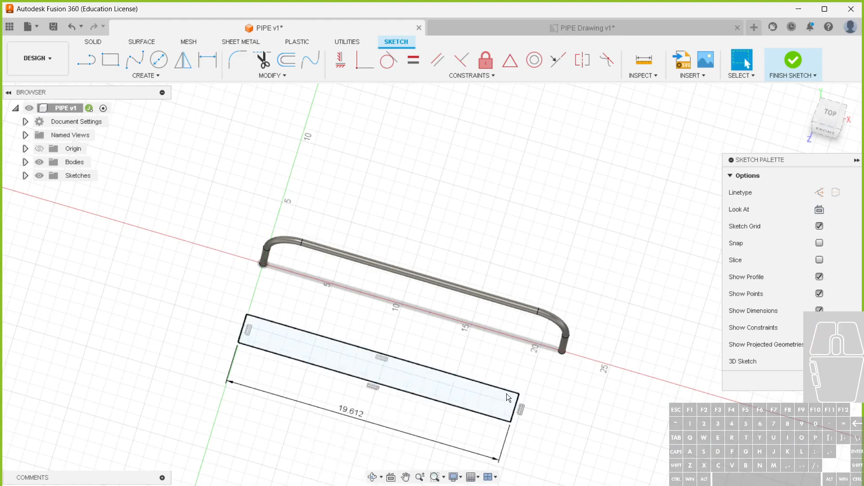
{"action": "left_click", "coordinate": [831, 381]}
Undo the dimension and the rectangle sketch
{"action": "key", "text": "ctrl+z"}
{"action": "key", "text": "ctrl+z"}
{"action": "key", "text": "ctrl+z"}
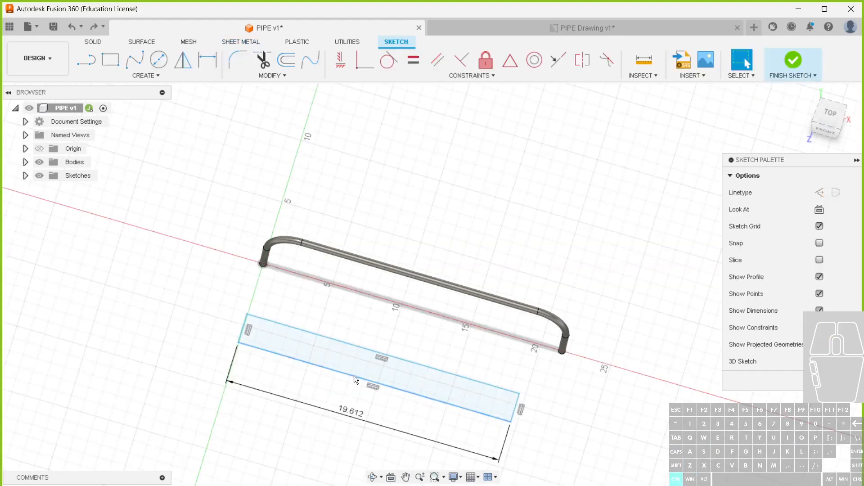
{"action": "key", "text": "ctrl+z"}
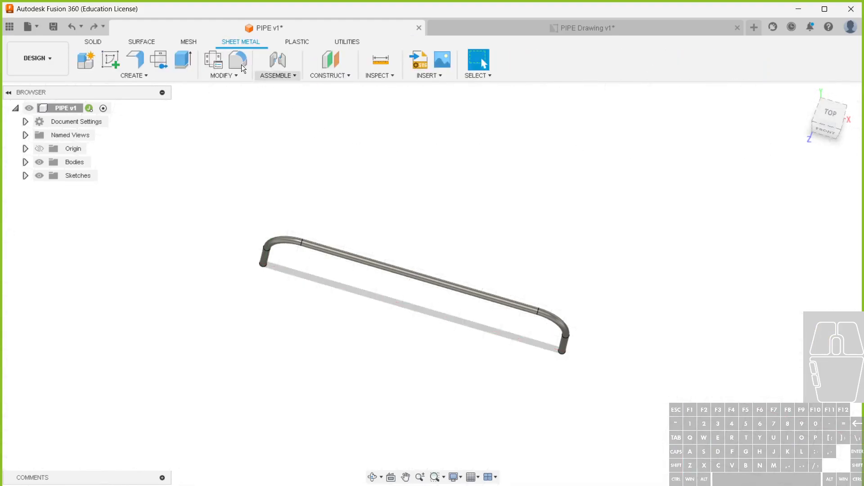
Create an active internal sheet metal component under PIPE, using the Steel (in) .5 rule
{"action": "left_click", "coordinate": [89, 58]}
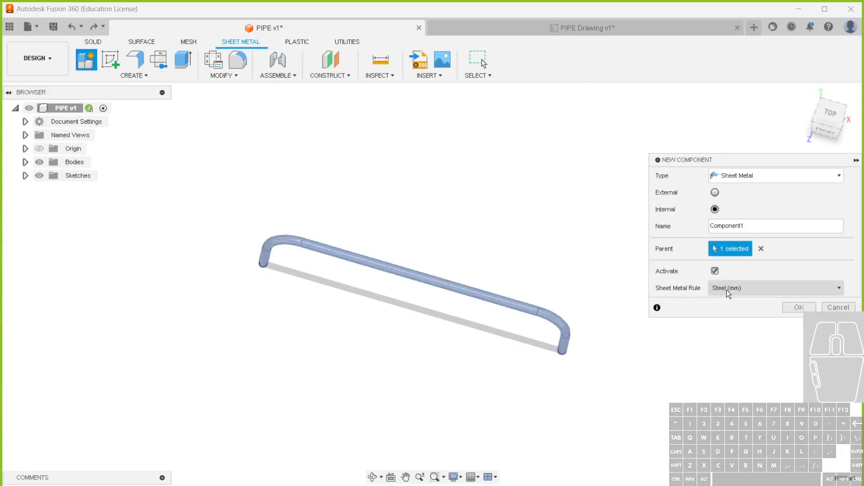
{"action": "left_click", "coordinate": [749, 288]}
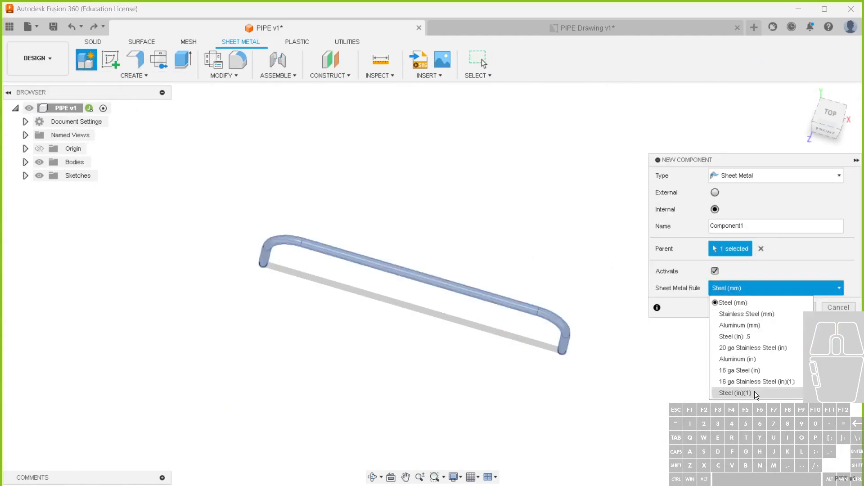
{"action": "left_click", "coordinate": [760, 339]}
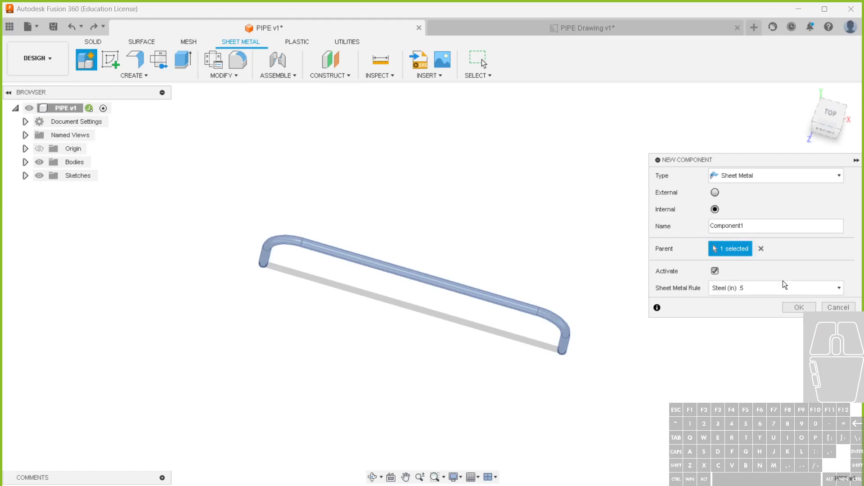
{"action": "left_click", "coordinate": [799, 306]}
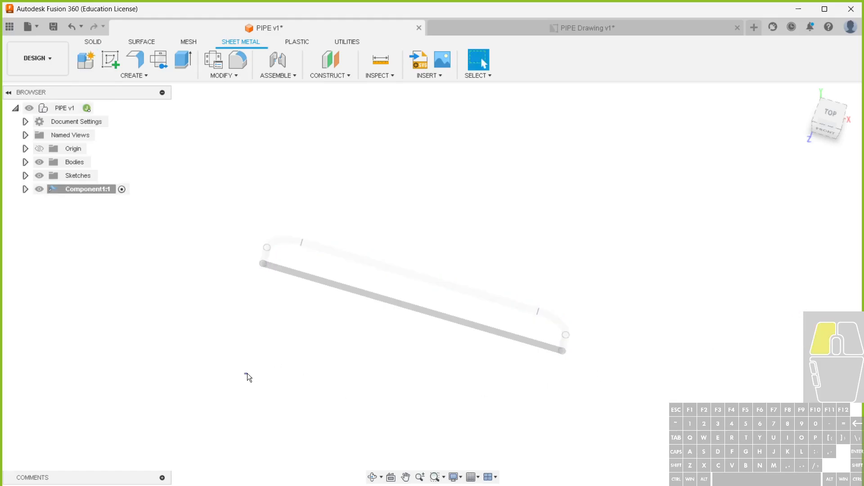
In the new component, sketch a rectangle about 15.4 in long on the XZ plane in front of the pipe
{"action": "left_click", "coordinate": [111, 59]}
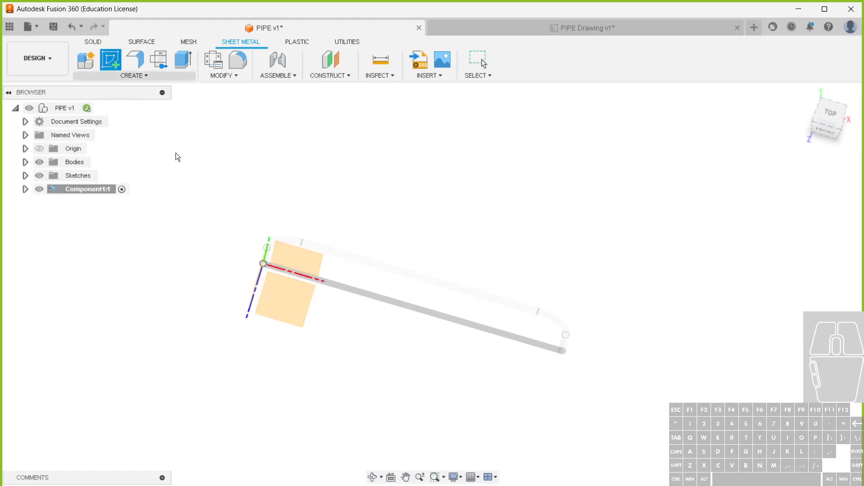
{"action": "left_click", "coordinate": [283, 303]}
{"action": "key", "text": "r"}
{"action": "left_click", "coordinate": [267, 346]}
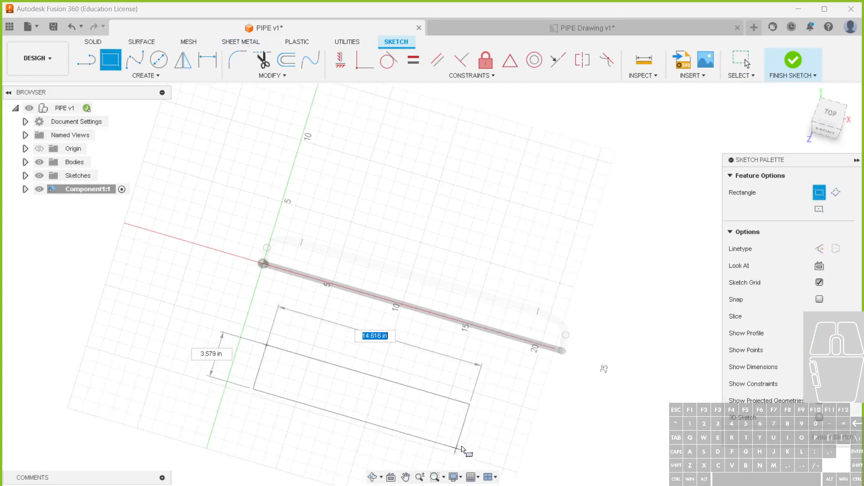
{"action": "left_click", "coordinate": [472, 440]}
{"action": "key", "text": "Escape"}
Dimension the rectangle's front long edge, trying to enter a length parameter as its value
{"action": "key", "text": "d"}
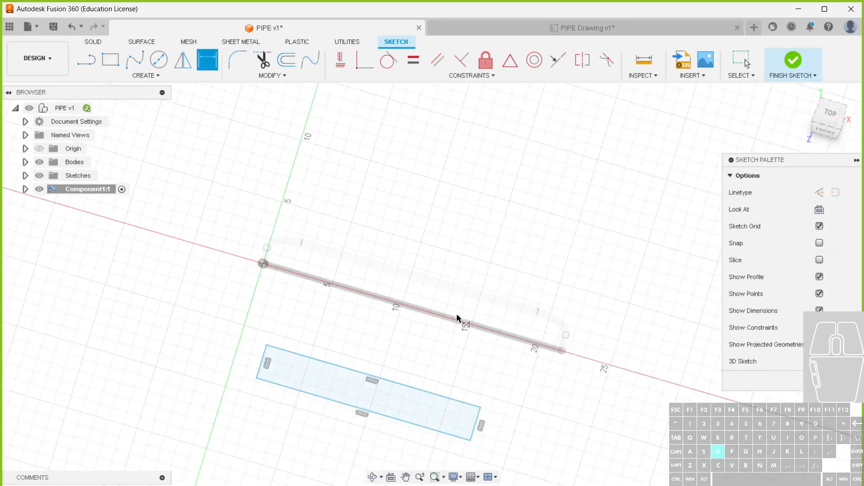
{"action": "left_click", "coordinate": [387, 415]}
{"action": "left_click", "coordinate": [377, 444]}
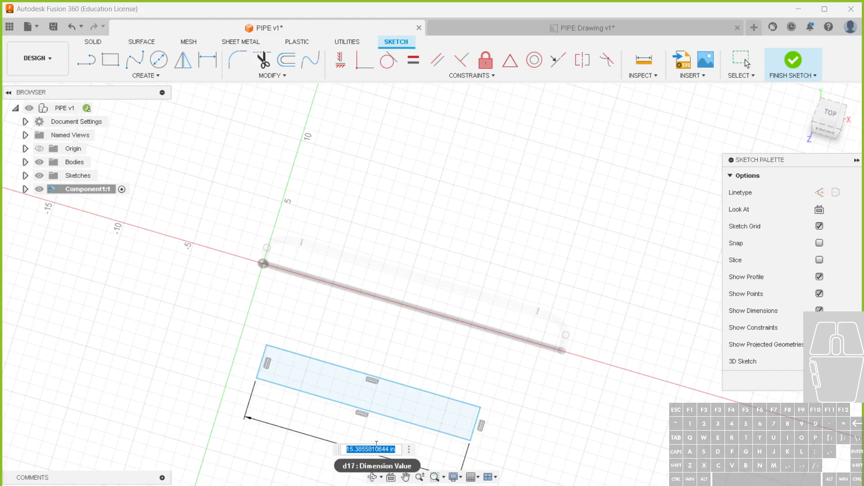
{"action": "type", "text": "4"}
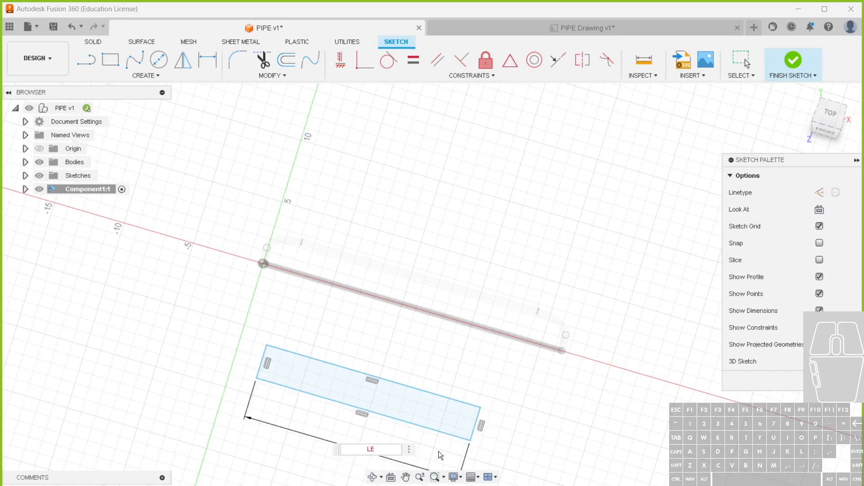
{"action": "left_click", "coordinate": [409, 449]}
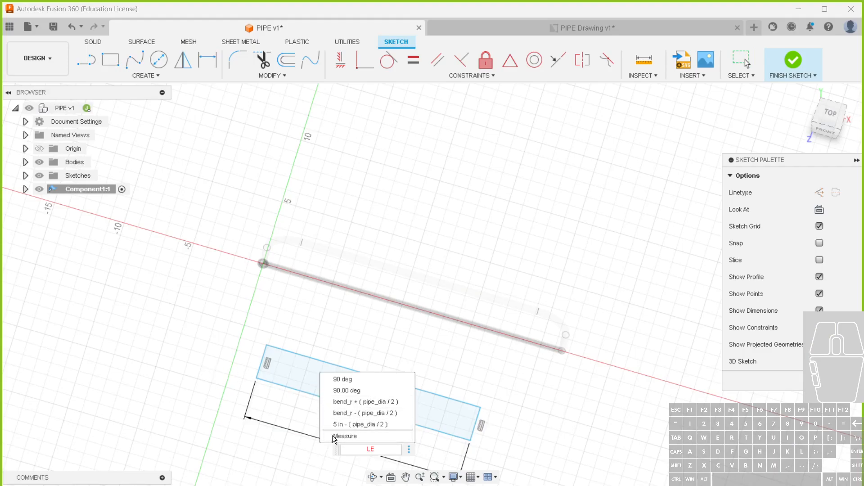
{"action": "key", "text": "Escape"}
Look up the user parameter names and set the front long edge's dimension to the width parameter
{"action": "left_click", "coordinate": [279, 73]}
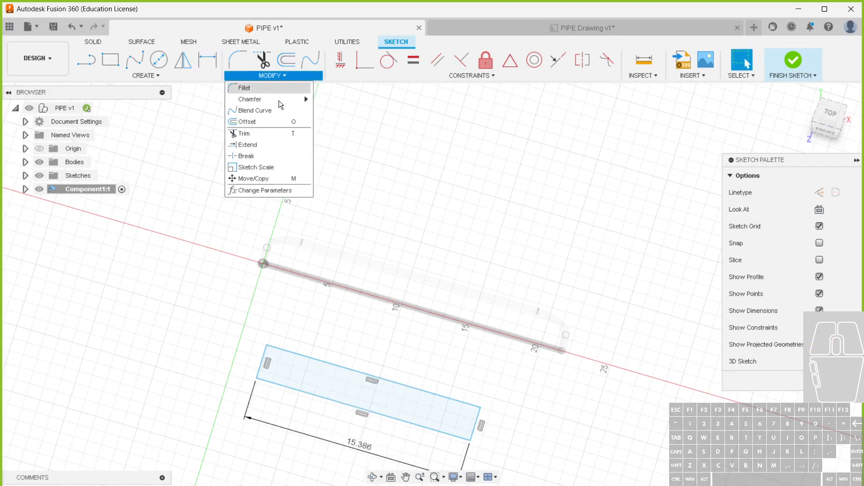
{"action": "left_click", "coordinate": [265, 190]}
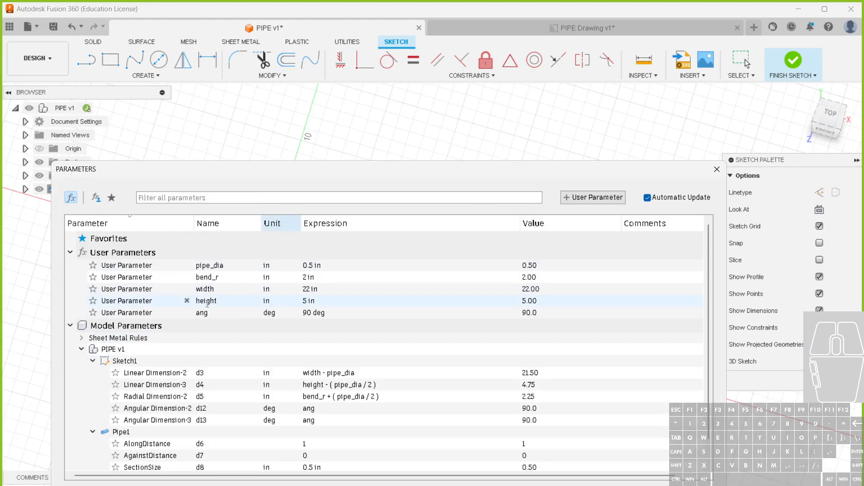
{"action": "key", "text": "Escape"}
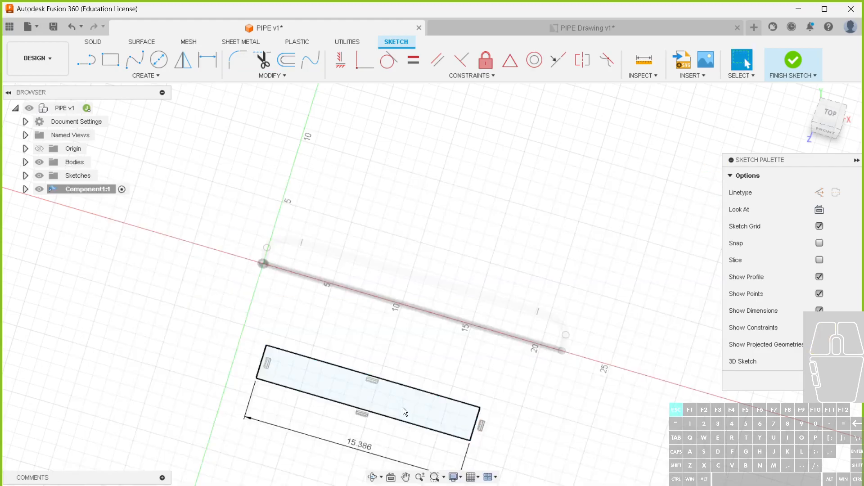
{"action": "double_click", "coordinate": [359, 445]}
{"action": "type", "text": "E"}
{"action": "key", "text": "BackSpace"}
{"action": "type", "text": "width"}
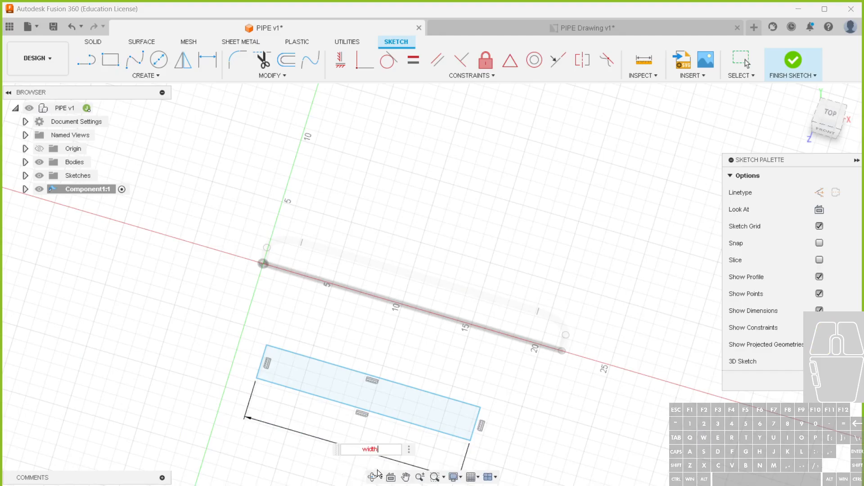
{"action": "key", "text": "Return"}
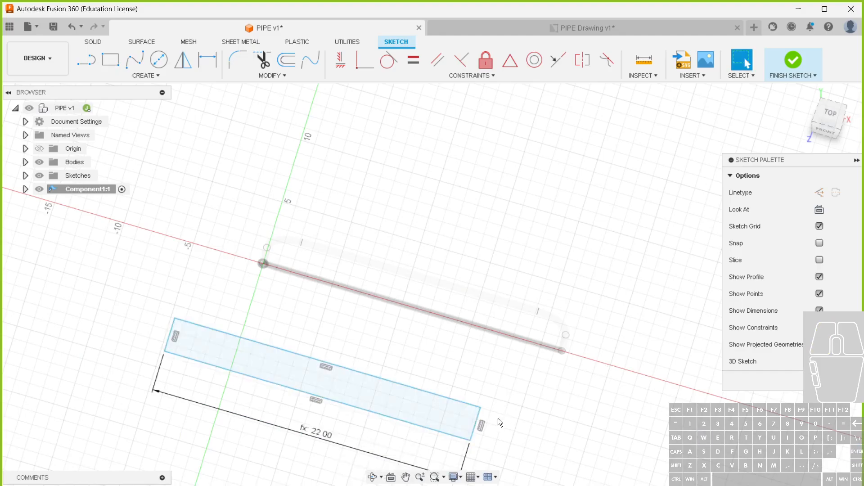
Dimension the rectangle's short end edge with the pipe_dia parameter and finish the sketch
{"action": "key", "text": "d"}
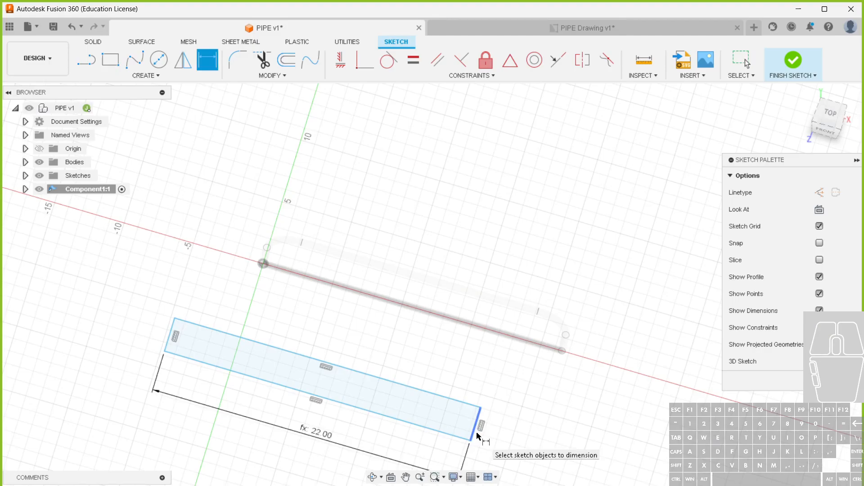
{"action": "left_click", "coordinate": [475, 429]}
{"action": "left_click", "coordinate": [504, 438]}
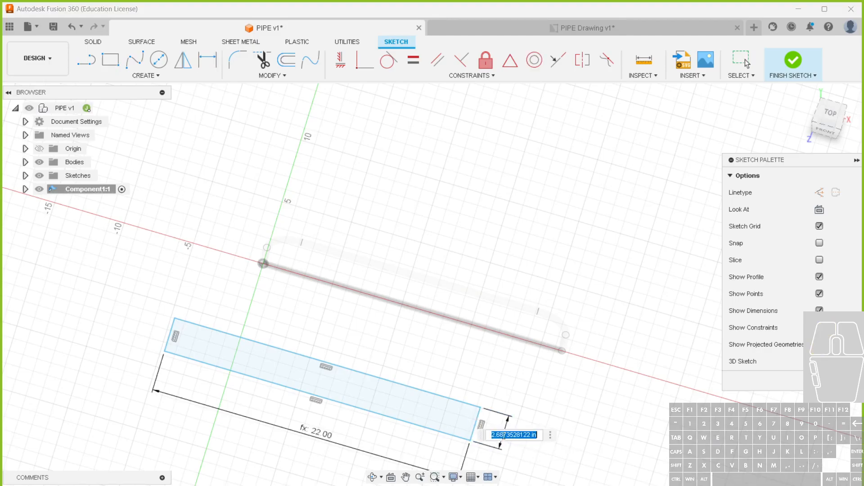
{"action": "type", "text": "PIP"}
{"action": "left_click", "coordinate": [517, 453]}
{"action": "key", "text": "Return"}
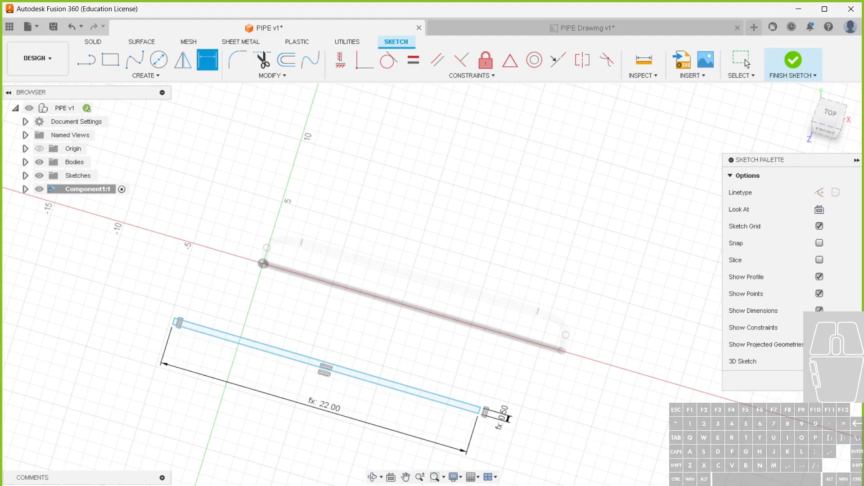
{"action": "left_click", "coordinate": [794, 59]}
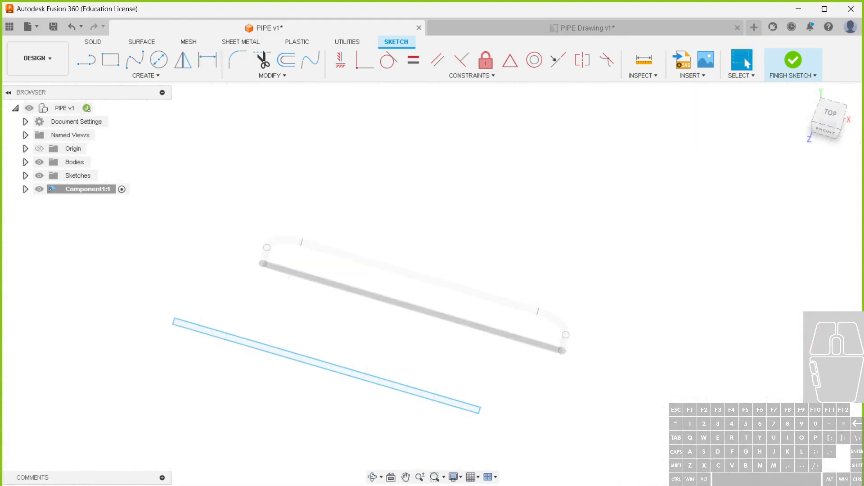
Create a base flange from the narrow rectangle profile
{"action": "left_click", "coordinate": [135, 59]}
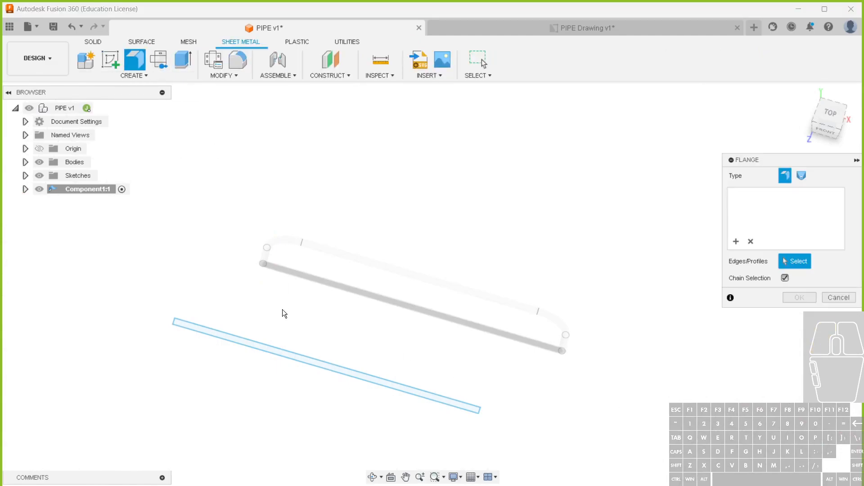
{"action": "left_click", "coordinate": [262, 347]}
{"action": "left_click", "coordinate": [793, 315]}
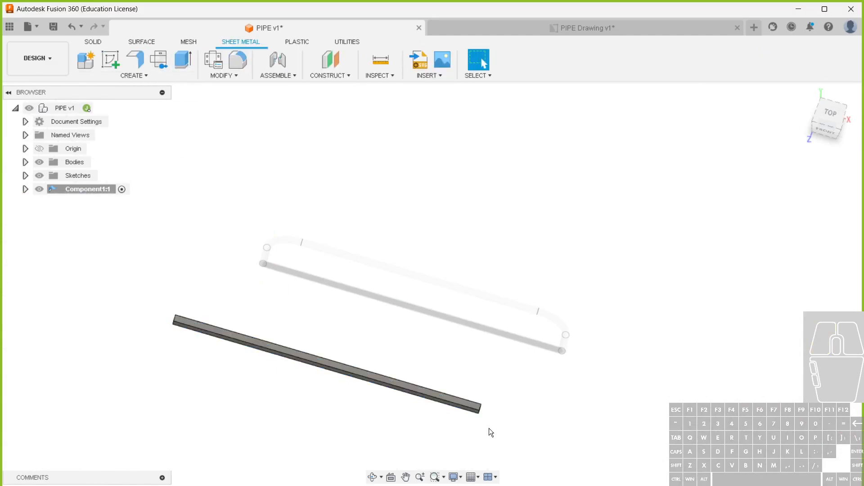
Start a downward Flange on the lower edges at both ends of the bar, with a height of 4 in
{"action": "middle_click_drag", "start_coordinate": [496, 414], "coordinate": [353, 379], "text": "shift"}
{"action": "scroll", "coordinate": [235, 267], "scroll_direction": "down", "scroll_amount": 2}
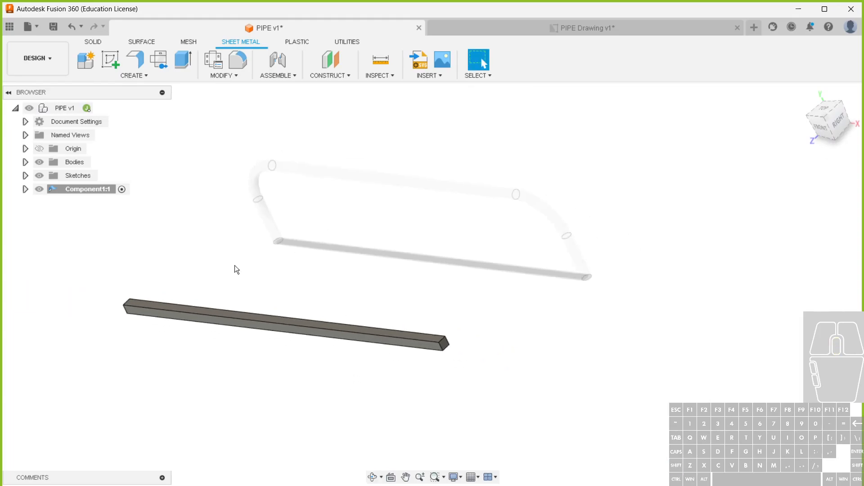
{"action": "middle_click_drag", "start_coordinate": [366, 293], "coordinate": [333, 275], "text": "shift"}
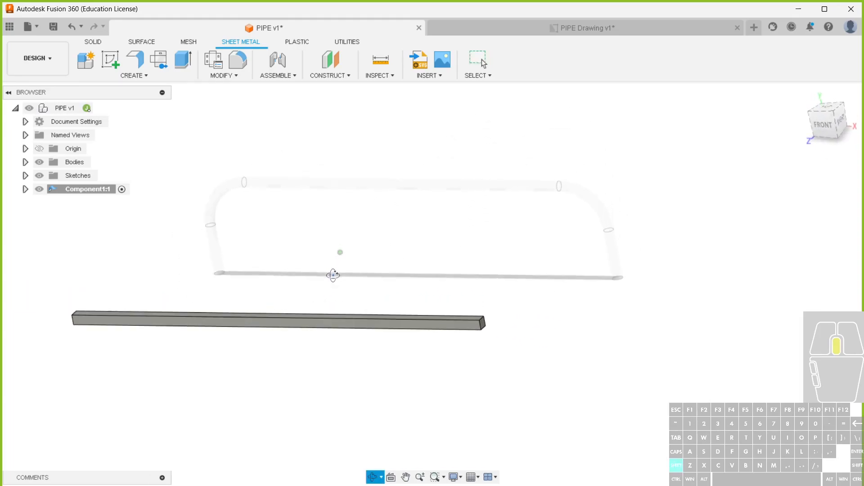
{"action": "left_click", "coordinate": [136, 61]}
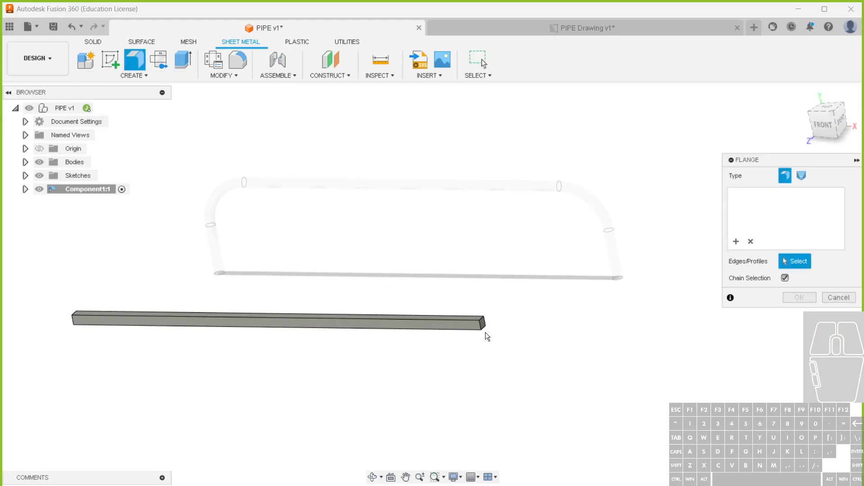
{"action": "left_click", "coordinate": [484, 329]}
{"action": "left_click", "coordinate": [486, 327]}
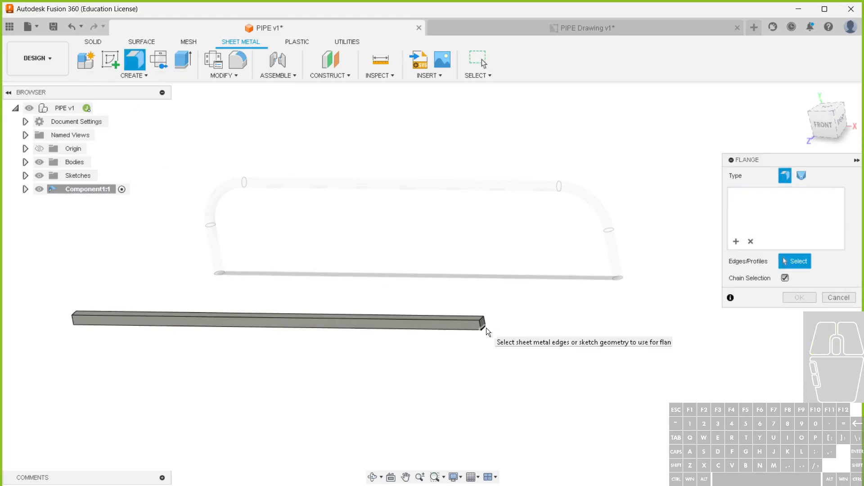
{"action": "left_click", "coordinate": [487, 328]}
{"action": "left_click", "coordinate": [77, 321]}
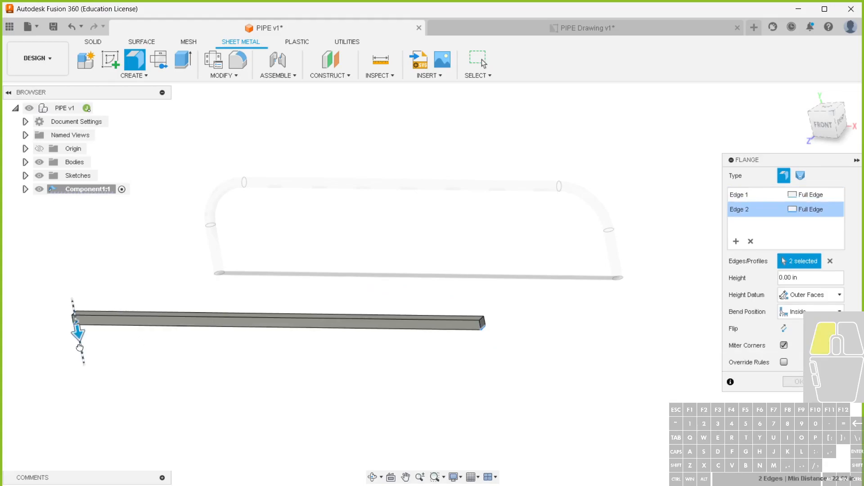
{"action": "left_click_drag", "start_coordinate": [78, 336], "coordinate": [92, 409]}
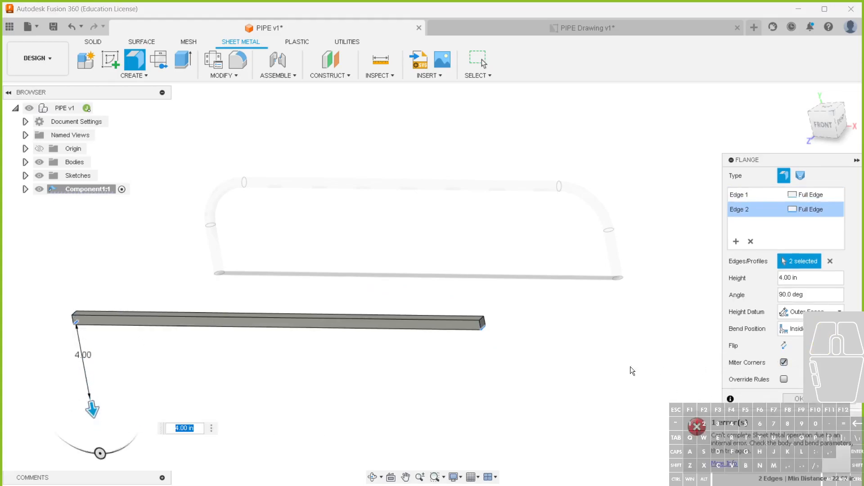
Set the flange height to the height user parameter
{"action": "left_click", "coordinate": [811, 276]}
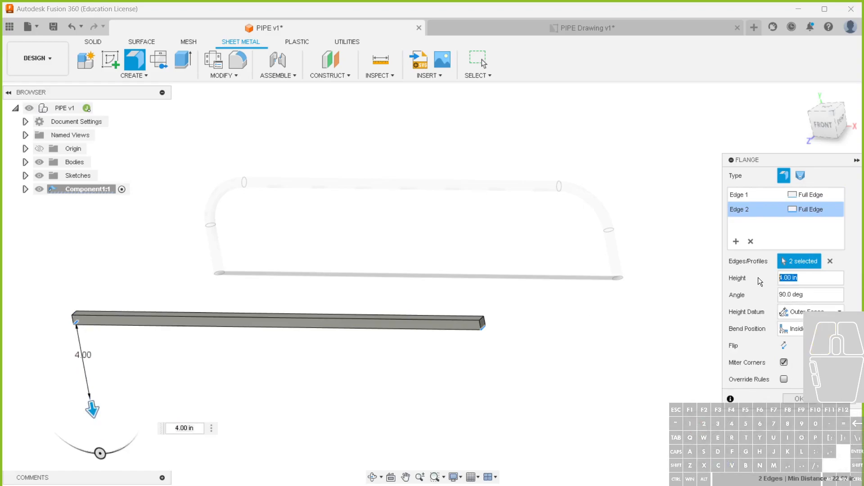
{"action": "type", "text": "DE"}
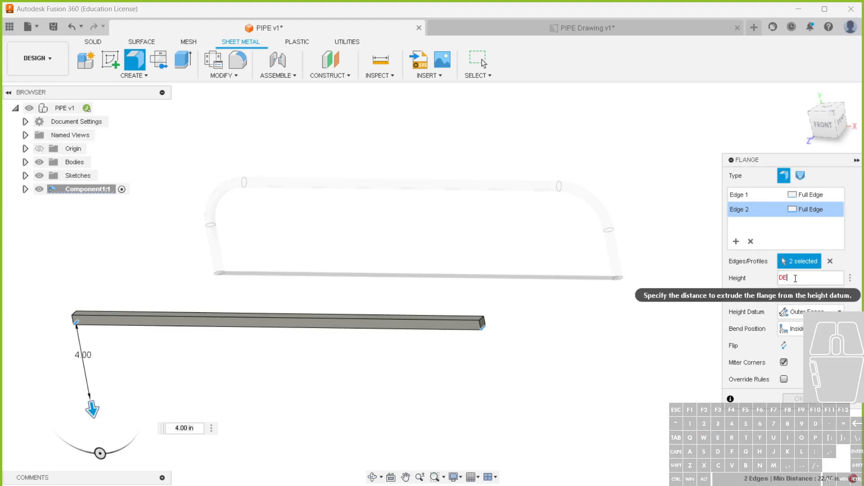
{"action": "key", "text": "BackSpace"}
{"action": "key", "text": "BackSpace"}
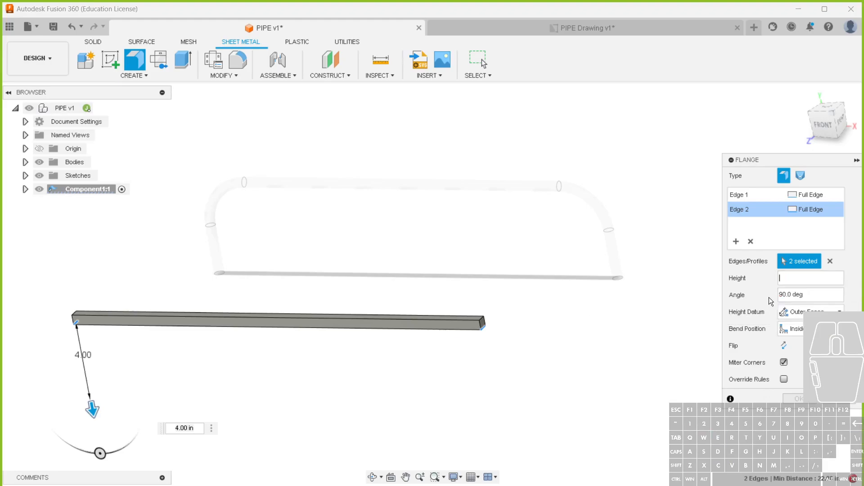
{"action": "left_click", "coordinate": [851, 279]}
{"action": "left_click", "coordinate": [814, 279]}
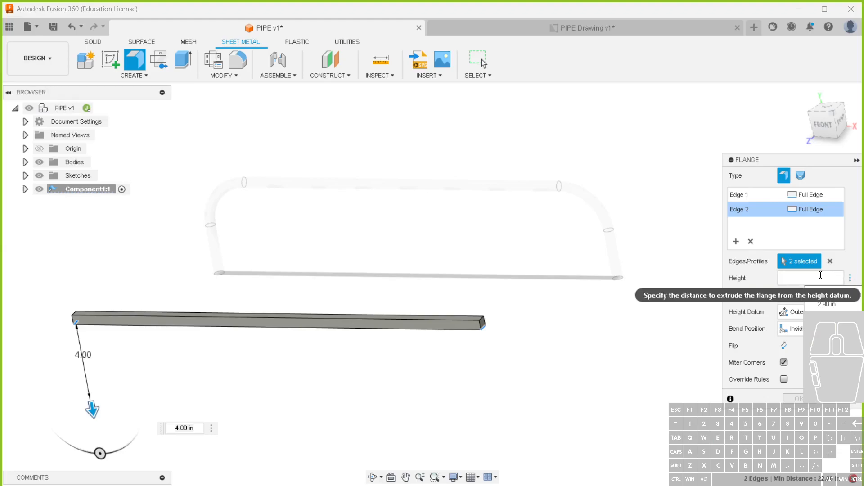
{"action": "type", "text": "He"}
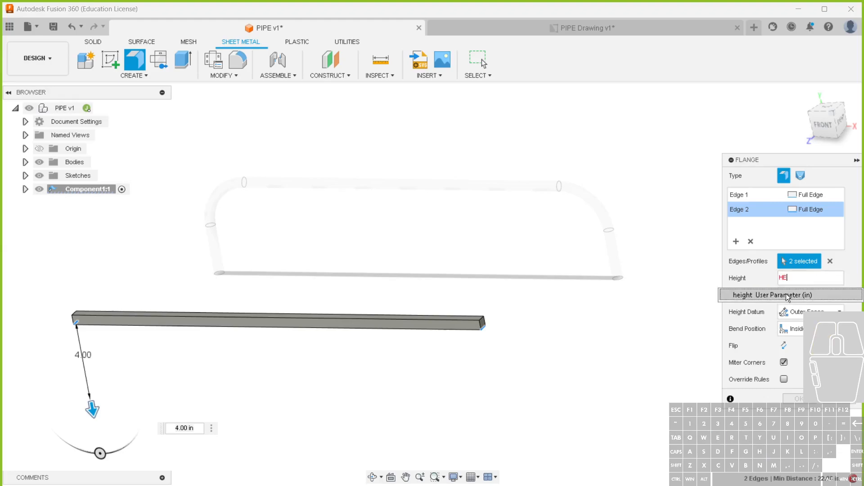
{"action": "left_click", "coordinate": [788, 294]}
{"action": "left_click", "coordinate": [822, 294]}
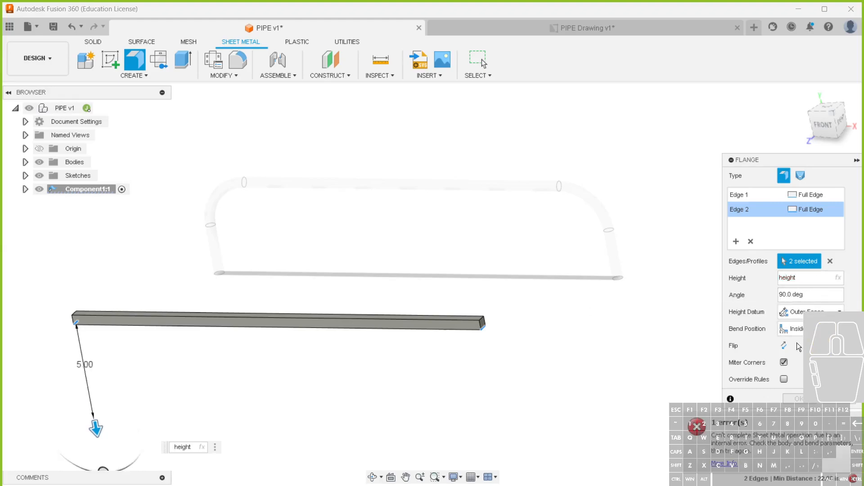
Override the flange's bend rule with a bend radius of bend_r and check the error details
{"action": "left_click", "coordinate": [784, 379]}
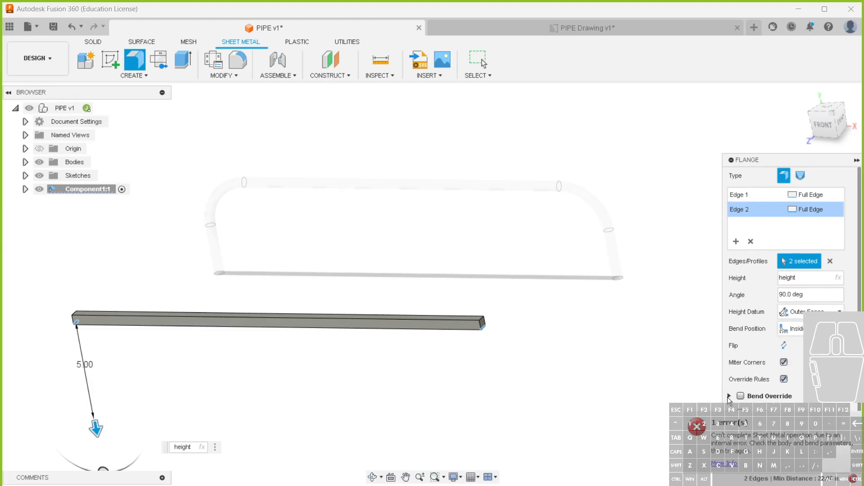
{"action": "left_click", "coordinate": [739, 397]}
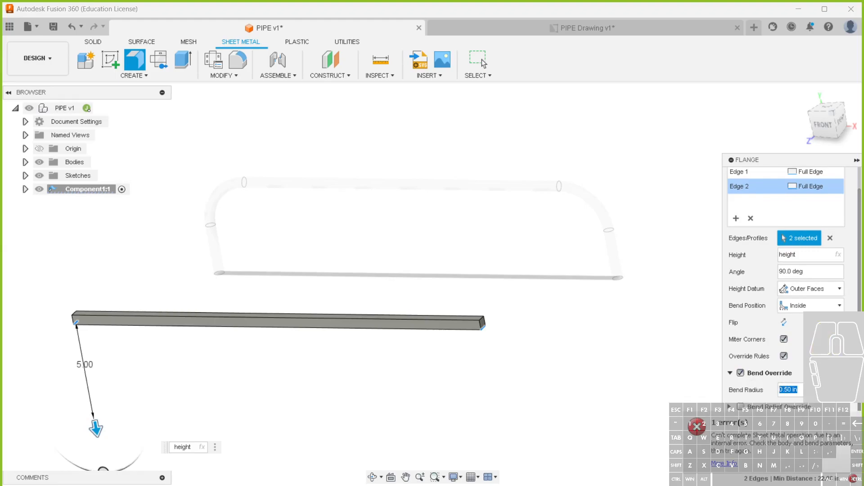
{"action": "type", "text": "BE"}
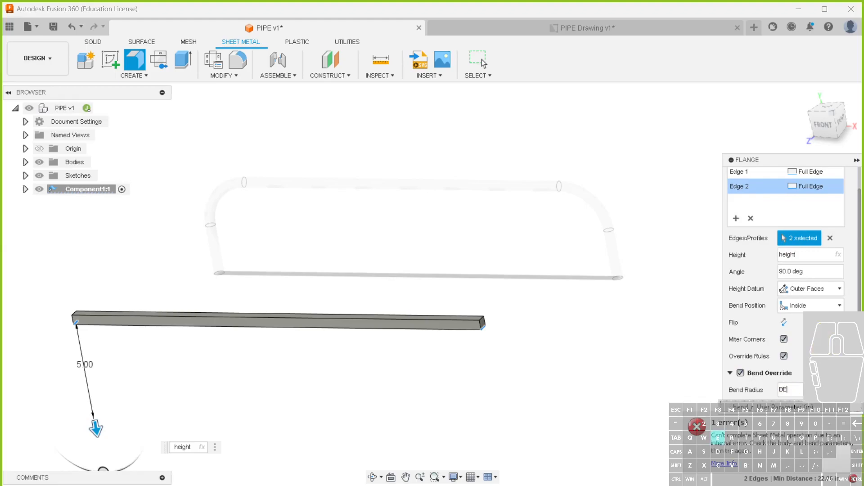
{"action": "left_click", "coordinate": [785, 408]}
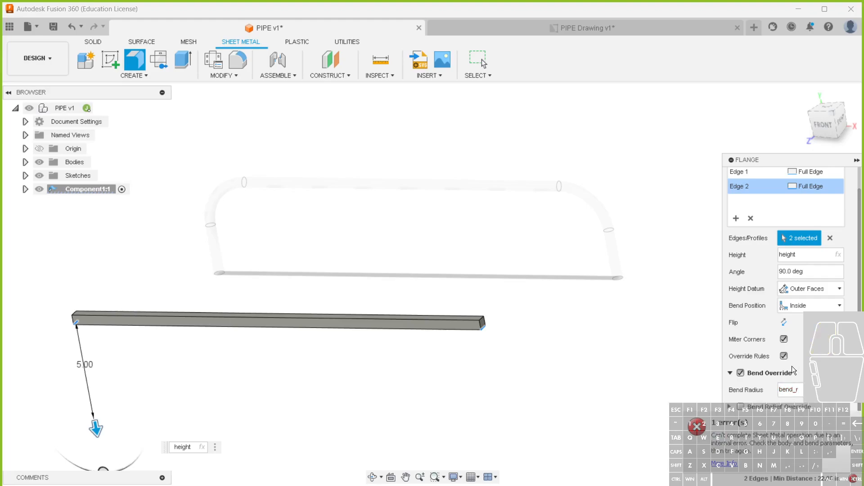
{"action": "left_click", "coordinate": [734, 463]}
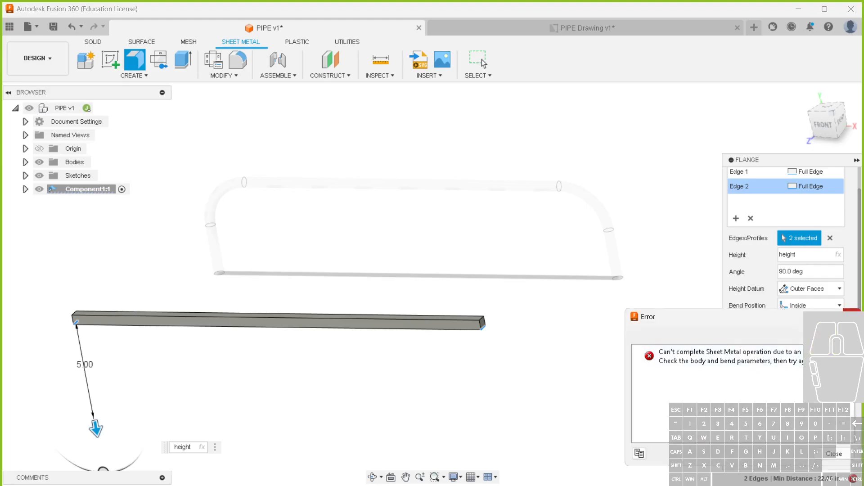
{"action": "left_click", "coordinate": [853, 316]}
Close the error details and change the flange height to 4 in
{"action": "left_click", "coordinate": [802, 252]}
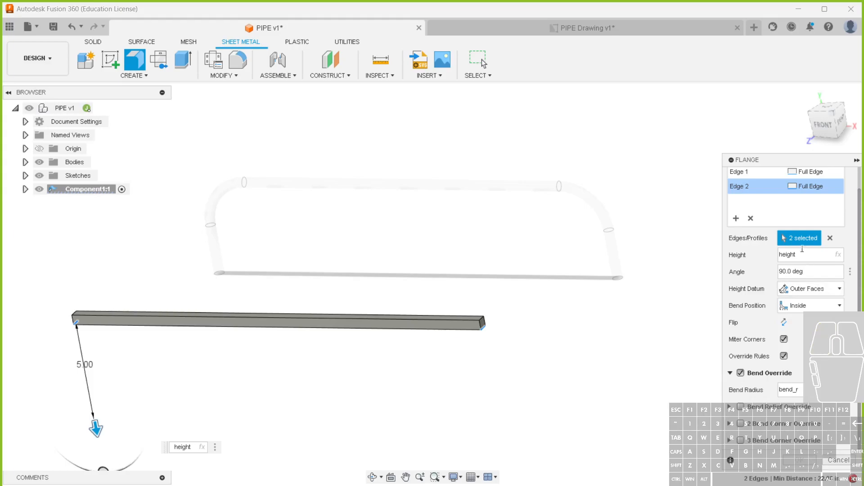
{"action": "left_click_drag", "start_coordinate": [99, 431], "coordinate": [94, 412]}
{"action": "scroll", "coordinate": [144, 423], "scroll_direction": "up", "scroll_amount": 3}
{"action": "mouse_move", "coordinate": [79, 443]}
{"action": "left_mouse_down"}
{"action": "mouse_move", "coordinate": [176, 400]}
{"action": "mouse_move", "coordinate": [47, 437]}
{"action": "mouse_move", "coordinate": [80, 440]}
{"action": "left_mouse_up"}
{"action": "scroll", "coordinate": [374, 429], "scroll_direction": "down", "scroll_amount": 3}
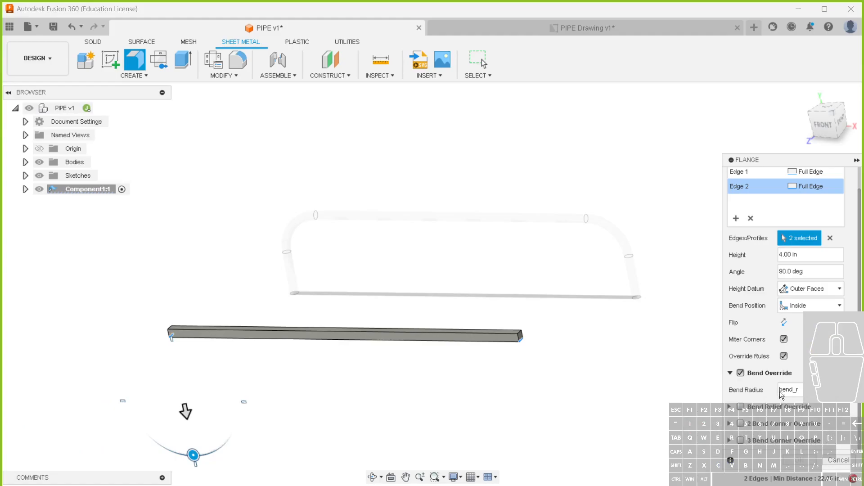
Switch the flange's height datum to Inner Faces, keep the Inside bend position and check the error details
{"action": "left_click", "coordinate": [829, 306]}
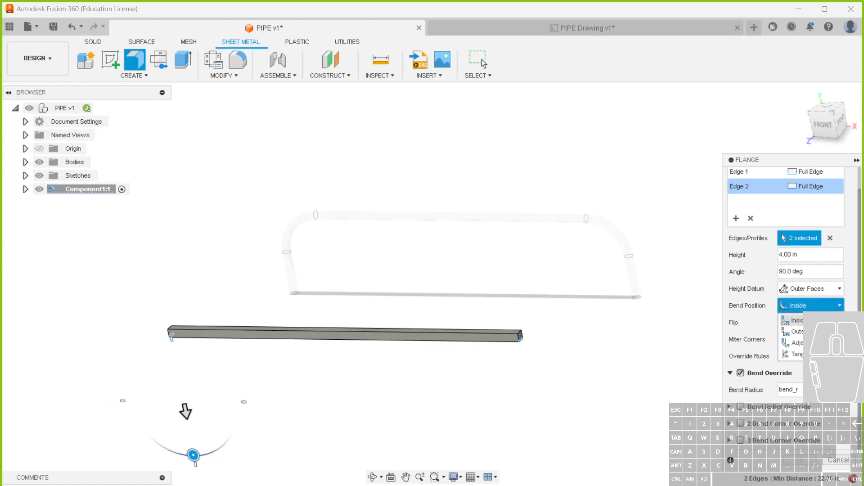
{"action": "left_click", "coordinate": [828, 289]}
{"action": "left_click", "coordinate": [821, 292]}
{"action": "left_click", "coordinate": [821, 292]}
{"action": "left_click", "coordinate": [820, 304]}
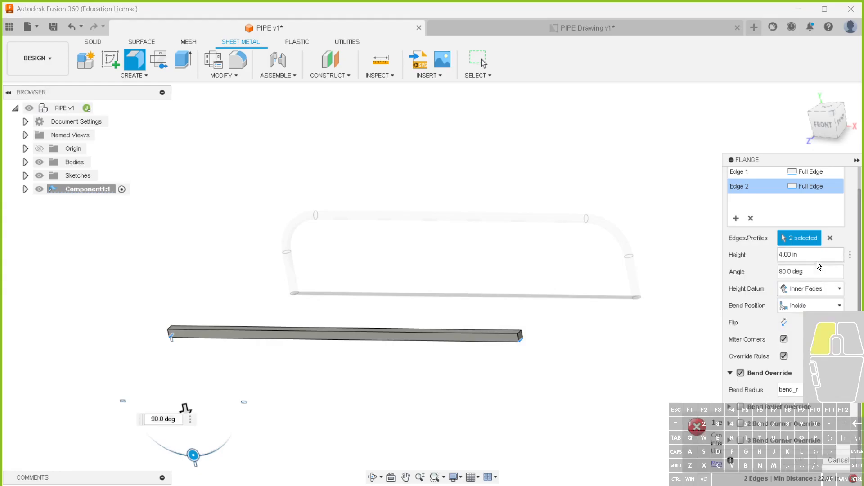
{"action": "left_click", "coordinate": [780, 254]}
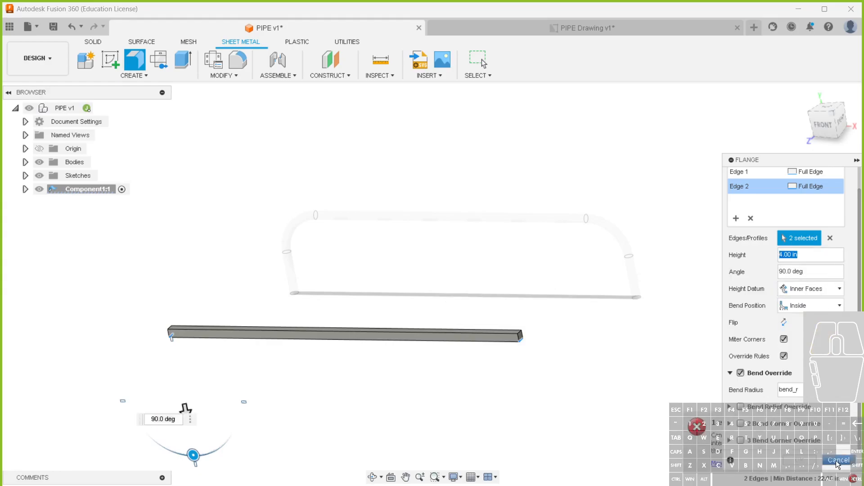
{"action": "left_click", "coordinate": [709, 446]}
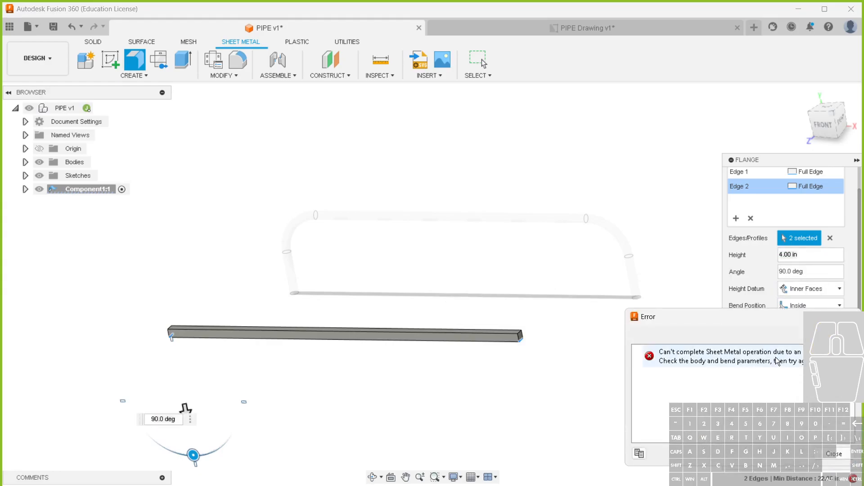
{"action": "left_click", "coordinate": [746, 366]}
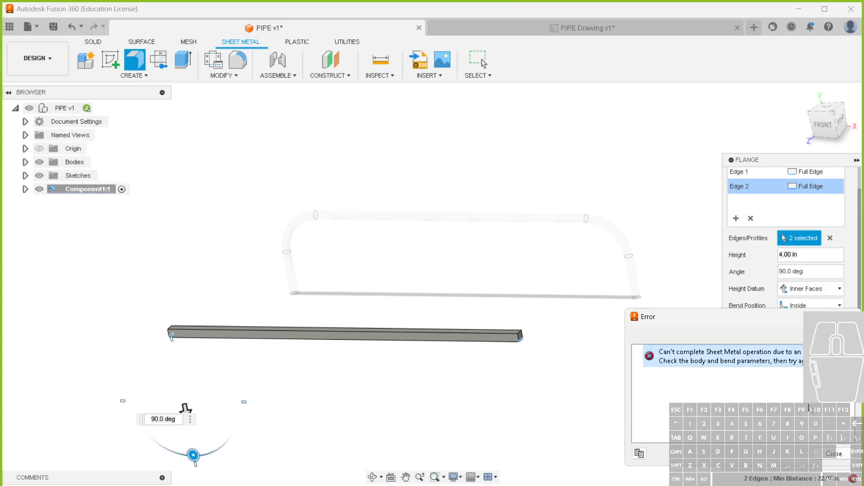
{"action": "left_click", "coordinate": [834, 454]}
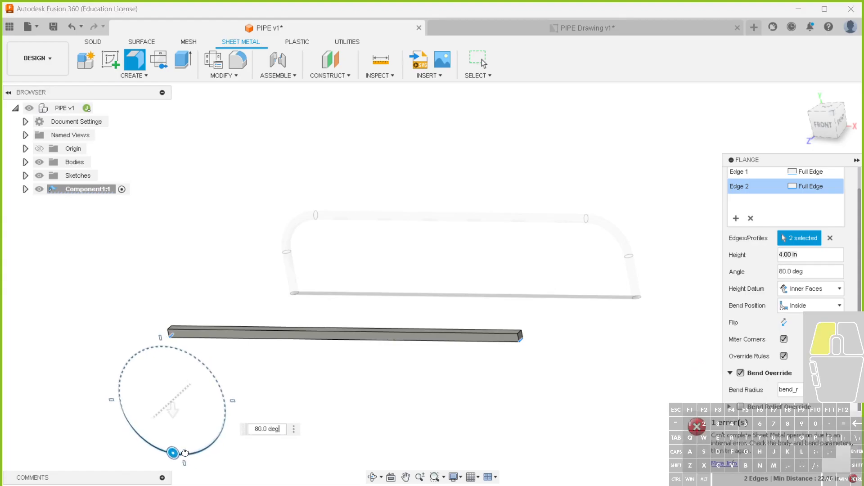
Extend the flange height to 8 in with the 90° angle
{"action": "left_click_drag", "start_coordinate": [190, 451], "coordinate": [196, 475]}
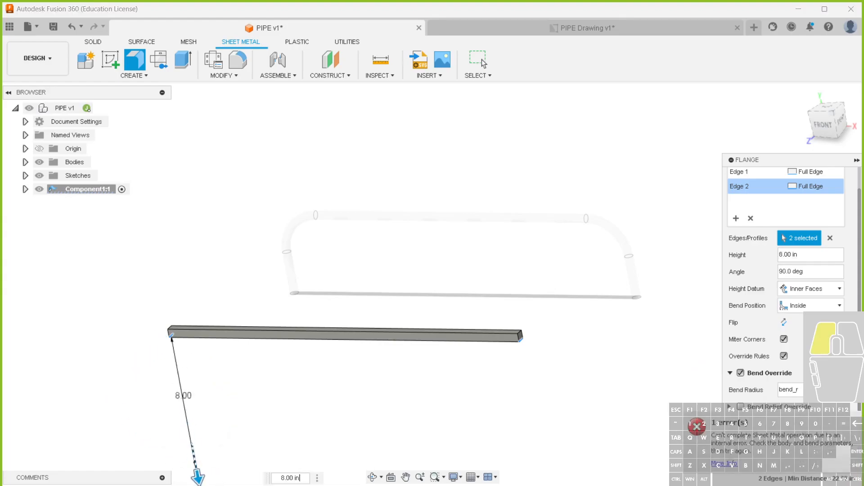
{"action": "scroll", "coordinate": [538, 388], "scroll_direction": "down", "scroll_amount": 2}
{"action": "middle_click_drag", "start_coordinate": [572, 397], "coordinate": [509, 318]}
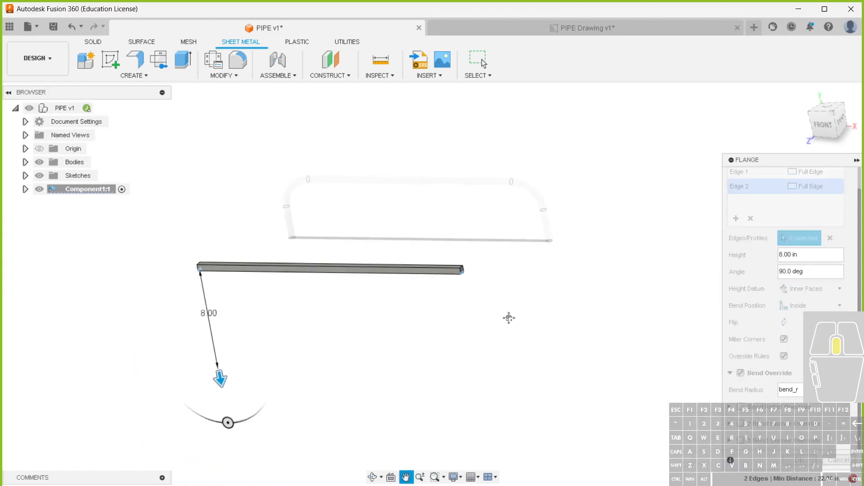
{"action": "left_click", "coordinate": [816, 262]}
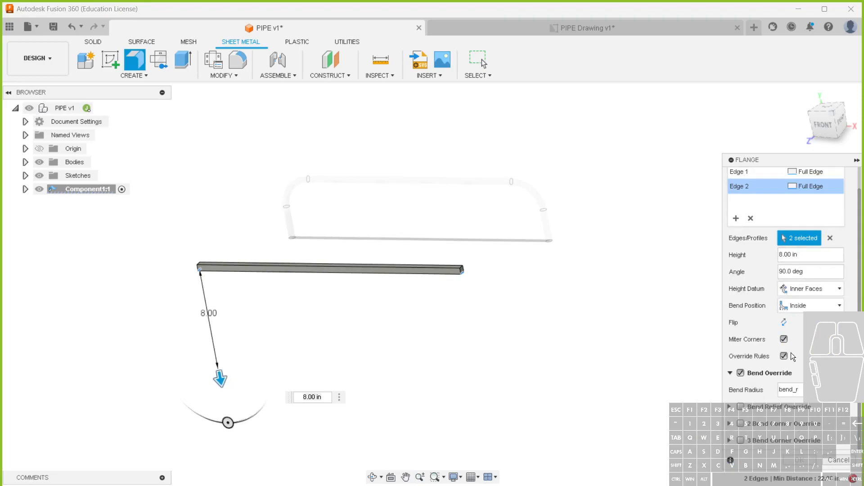
Try bend radius overrides of 2 and 1 on the two-edge flange, and cancel the flange
{"action": "left_click_drag", "start_coordinate": [800, 390], "coordinate": [780, 390]}
{"action": "type", "text": "2"}
{"action": "double_click", "coordinate": [802, 389]}
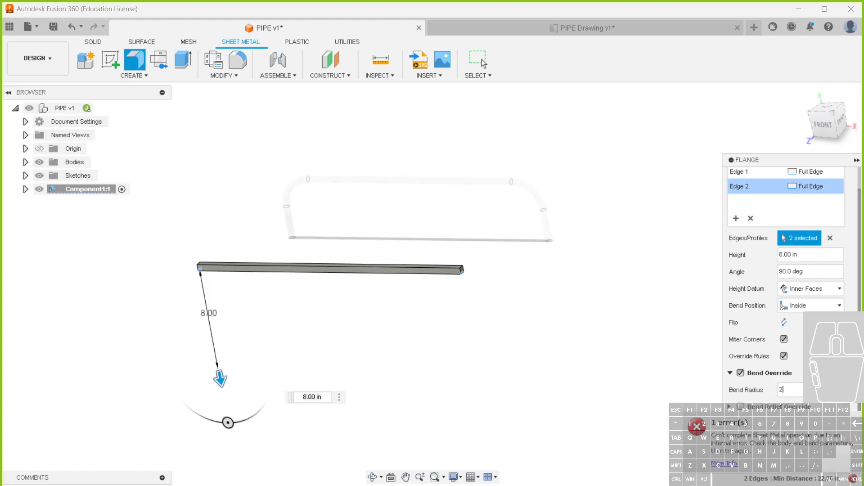
{"action": "left_click", "coordinate": [808, 390]}
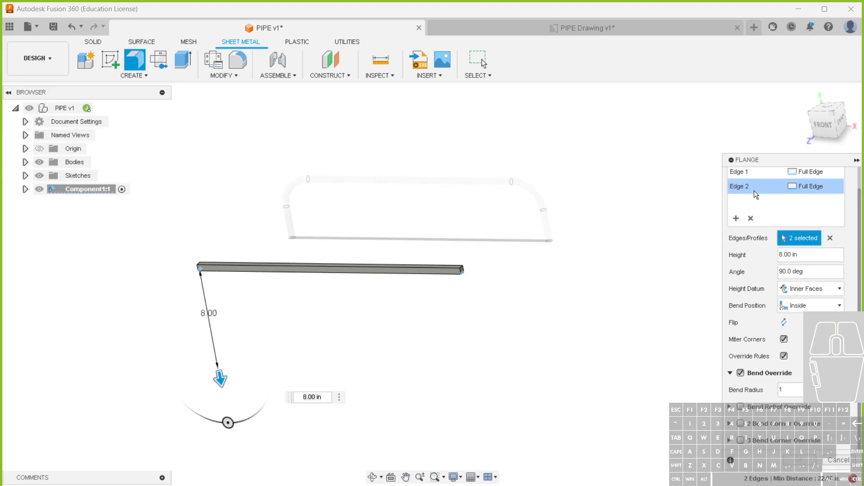
{"action": "key", "text": "Escape"}
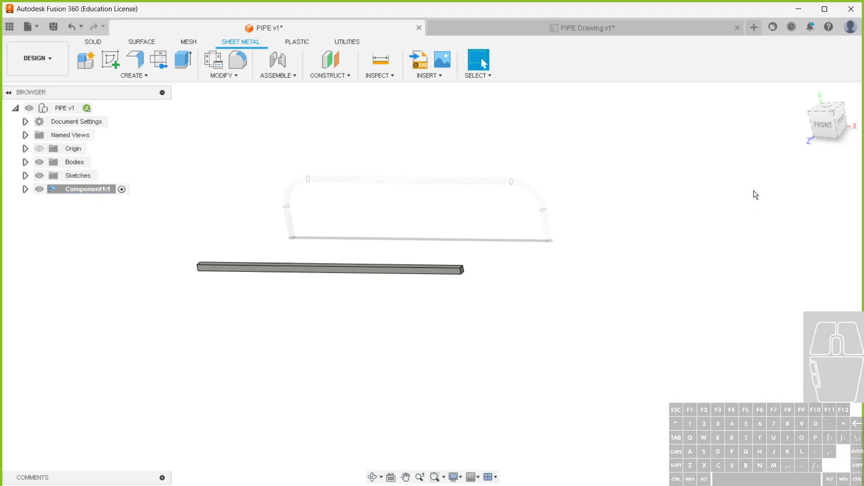
Try a single 11 in downward flange at a 50° angle on the lower edge of the bar's right end
{"action": "left_click", "coordinate": [136, 64]}
{"action": "left_click", "coordinate": [466, 274]}
{"action": "left_click_drag", "start_coordinate": [464, 280], "coordinate": [490, 416]}
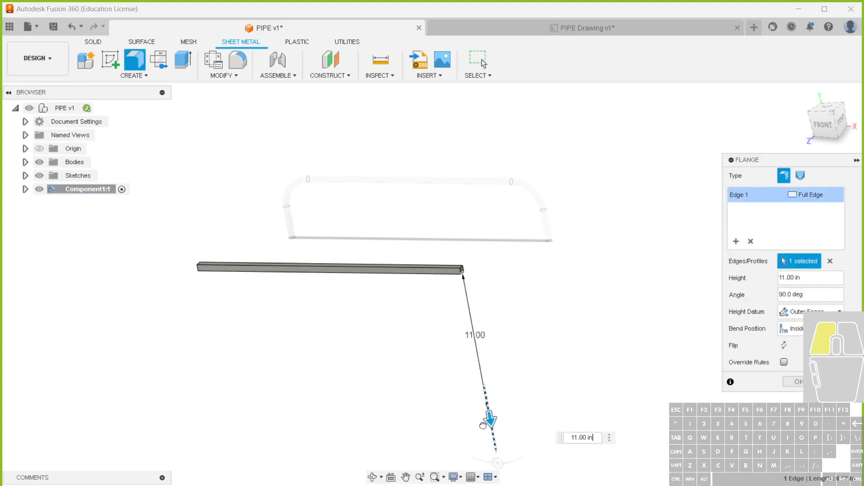
{"action": "left_click_drag", "start_coordinate": [498, 460], "coordinate": [530, 369]}
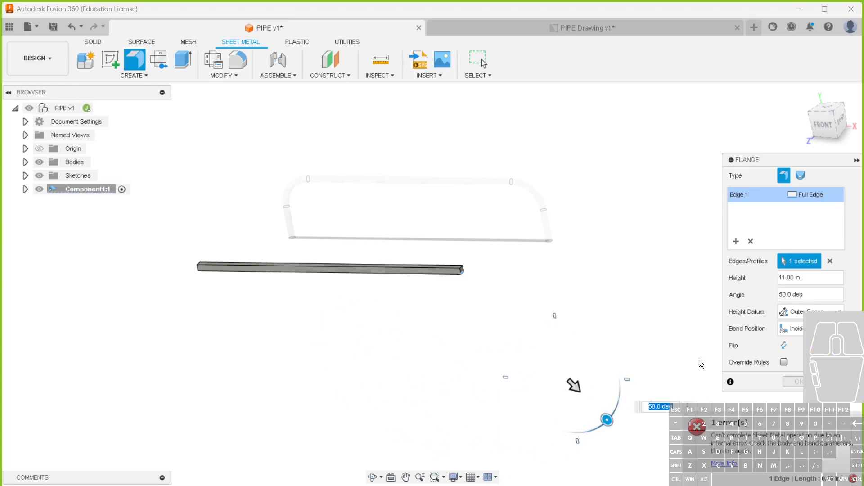
{"action": "key", "text": "Escape"}
Try a 13 in flange on a side edge at the bar's right end, pulled towards the front
{"action": "left_click", "coordinate": [141, 63]}
{"action": "left_click", "coordinate": [461, 273]}
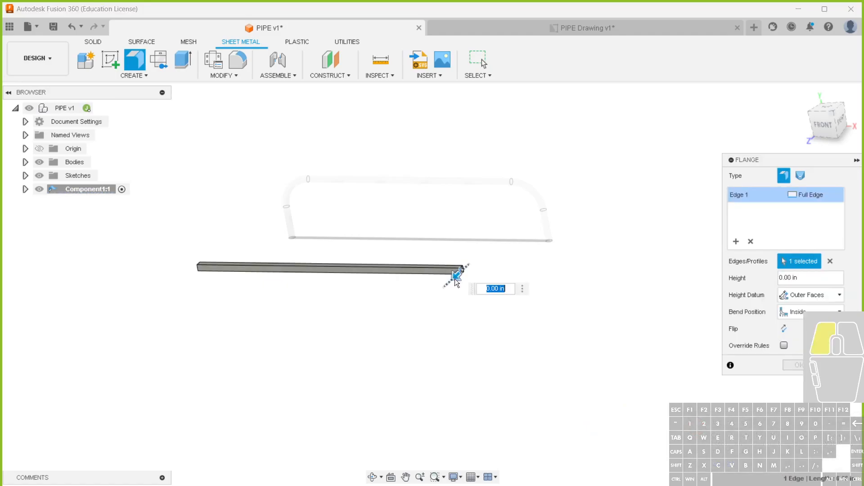
{"action": "left_click", "coordinate": [360, 332]}
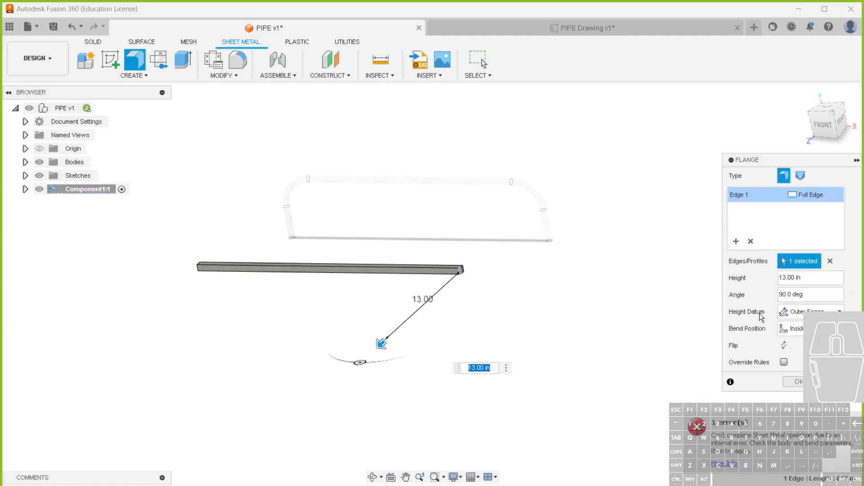
{"action": "key", "text": "Escape"}
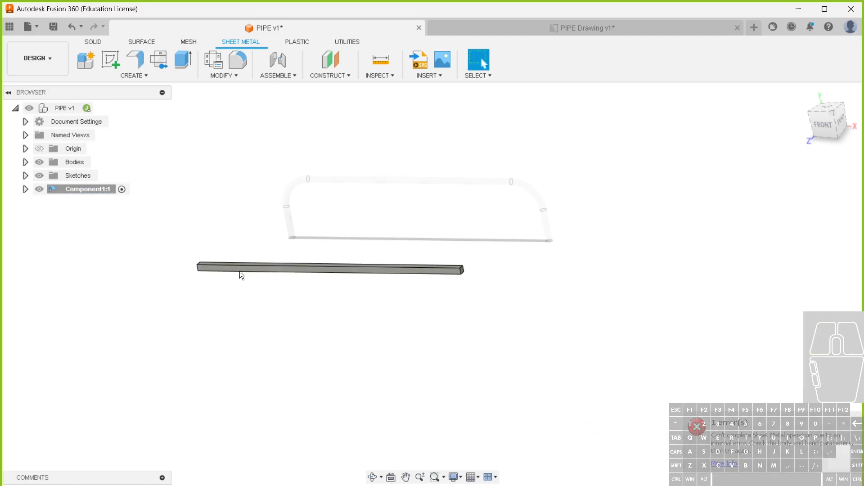
Expand Component1 to check its sheet metal rule and try an upward flange on the upper edge of the bar's right end
{"action": "left_click", "coordinate": [73, 190]}
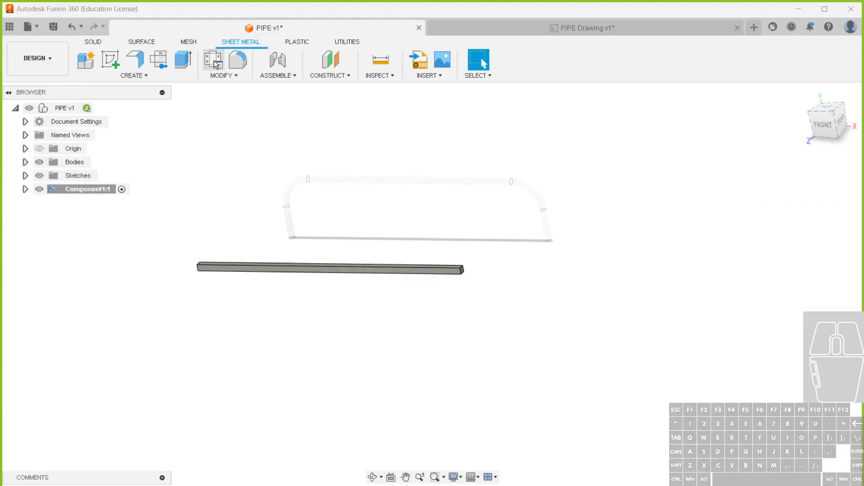
{"action": "left_click", "coordinate": [26, 190]}
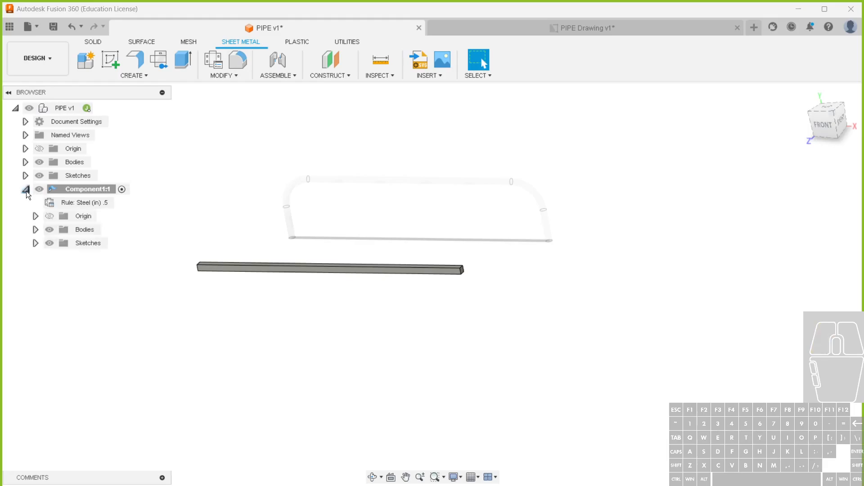
{"action": "left_click", "coordinate": [141, 63]}
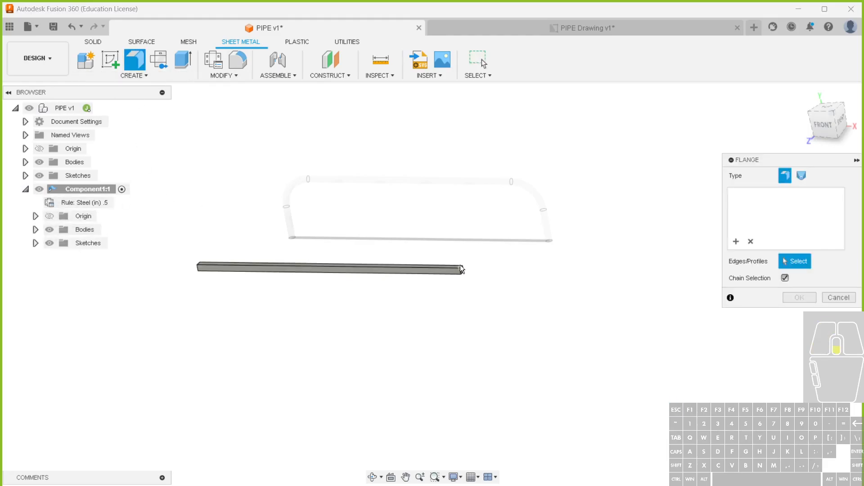
{"action": "scroll", "coordinate": [460, 266], "scroll_direction": "up", "scroll_amount": 3}
{"action": "left_click", "coordinate": [464, 268]}
{"action": "left_click", "coordinate": [466, 271]}
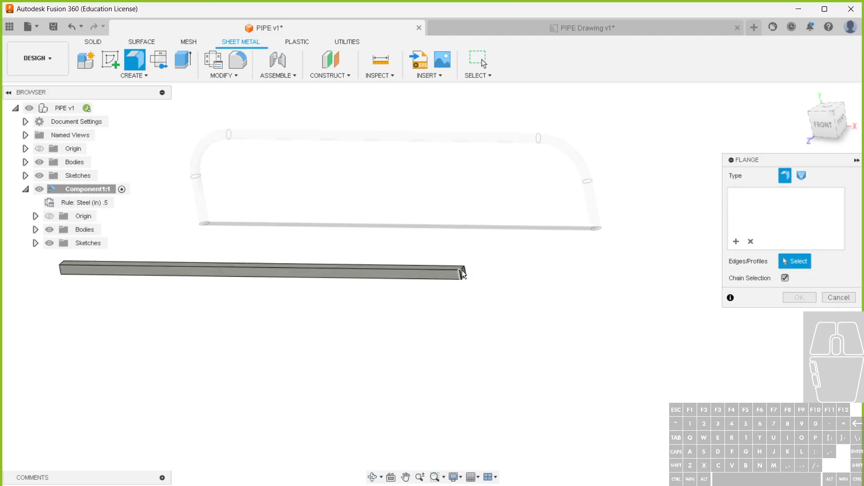
{"action": "left_click", "coordinate": [464, 269]}
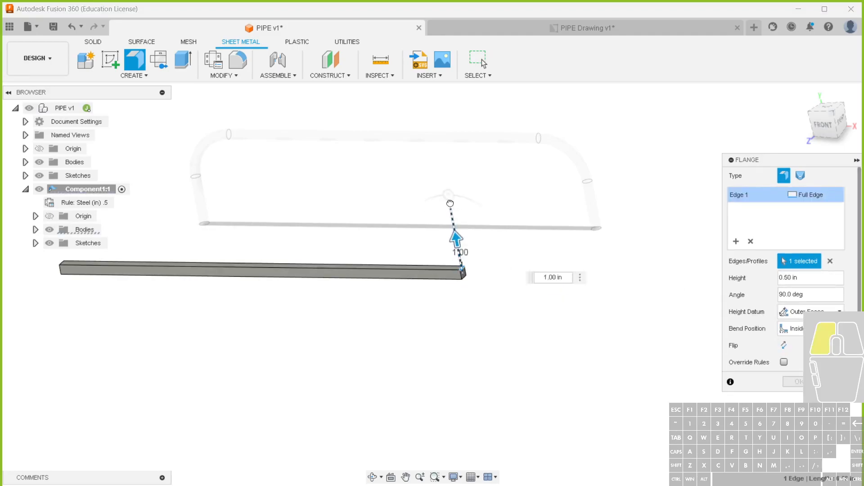
{"action": "key", "text": "Escape"}
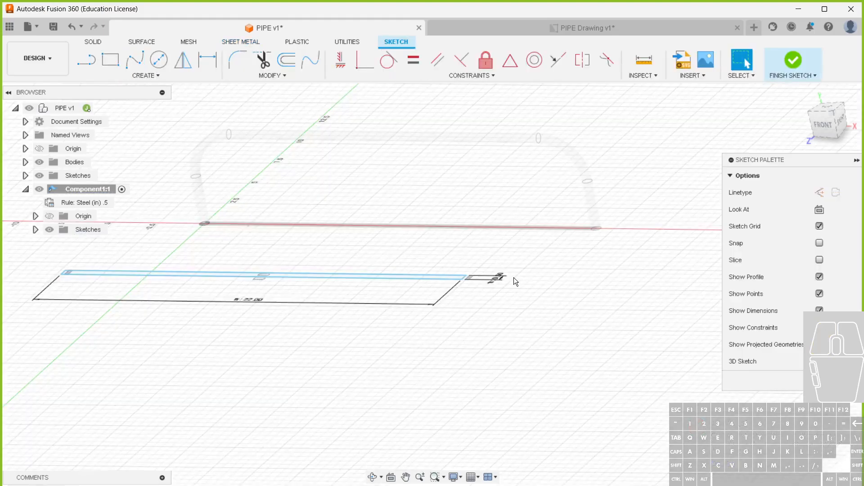
Replace the base rectangle's pipe_dia width with 5 in and finish the sketch
{"action": "double_click", "coordinate": [499, 279]}
{"action": "double_click", "coordinate": [510, 278]}
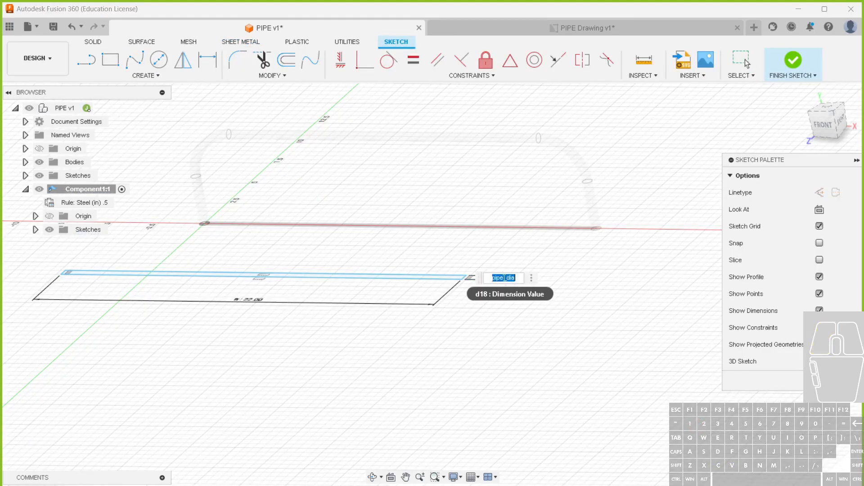
{"action": "type", "text": "5"}
{"action": "key", "text": "Return"}
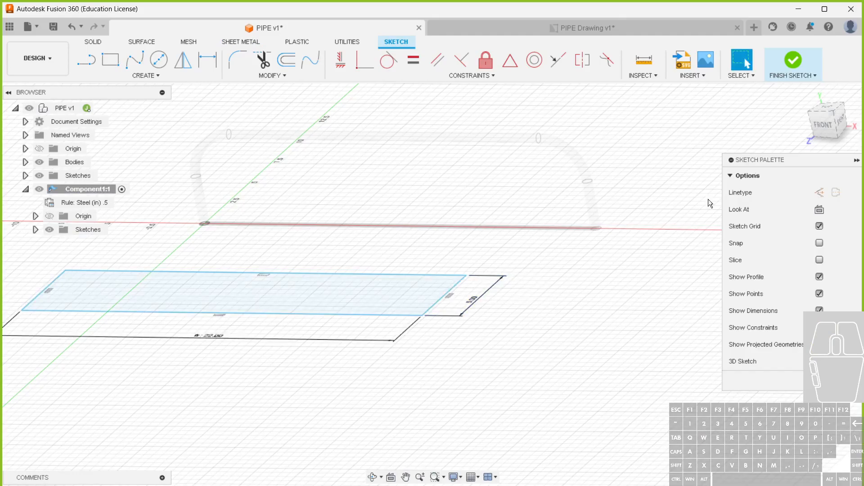
{"action": "left_click", "coordinate": [793, 60]}
Start a downward flange on the lower edge of the plate's right end, with its height set to the height parameter
{"action": "left_click", "coordinate": [129, 53]}
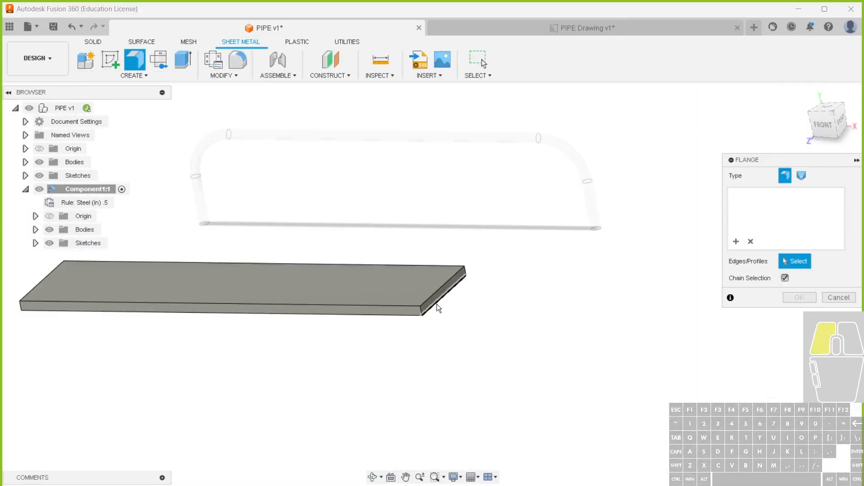
{"action": "left_click", "coordinate": [437, 303]}
{"action": "left_click_drag", "start_coordinate": [447, 302], "coordinate": [472, 428]}
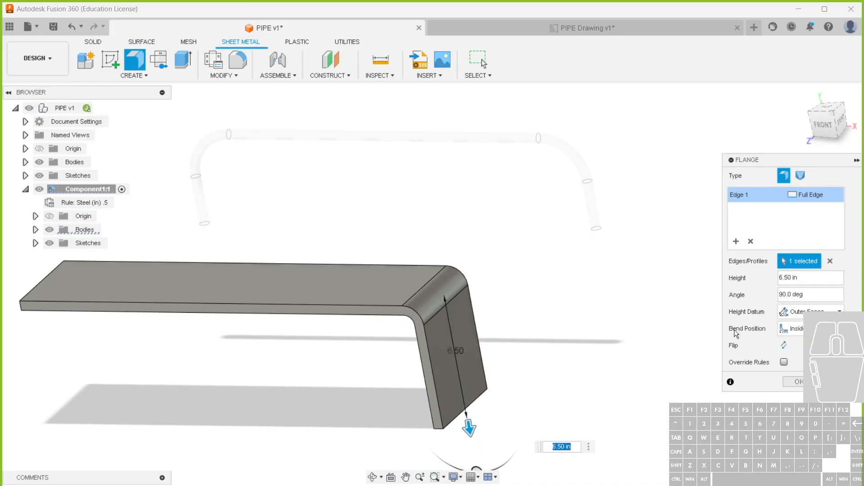
{"action": "left_click", "coordinate": [794, 277]}
{"action": "type", "text": "HEI"}
{"action": "left_click", "coordinate": [815, 295]}
Add the opposite end's edge to the flange, keep the bend position Inside and create both flanges
{"action": "left_click", "coordinate": [42, 287]}
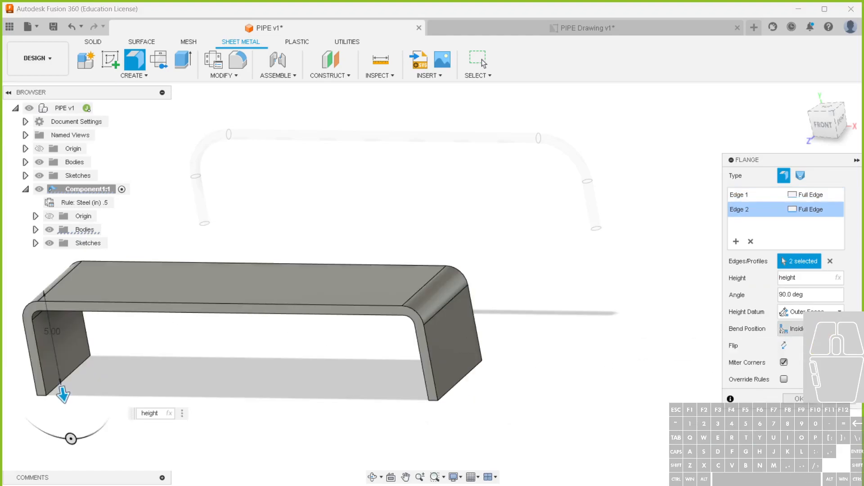
{"action": "left_click", "coordinate": [791, 328]}
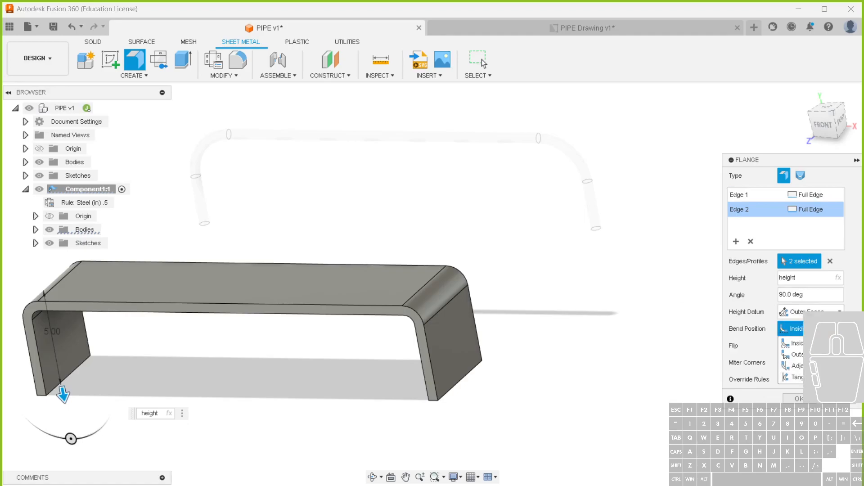
{"action": "left_click", "coordinate": [793, 343]}
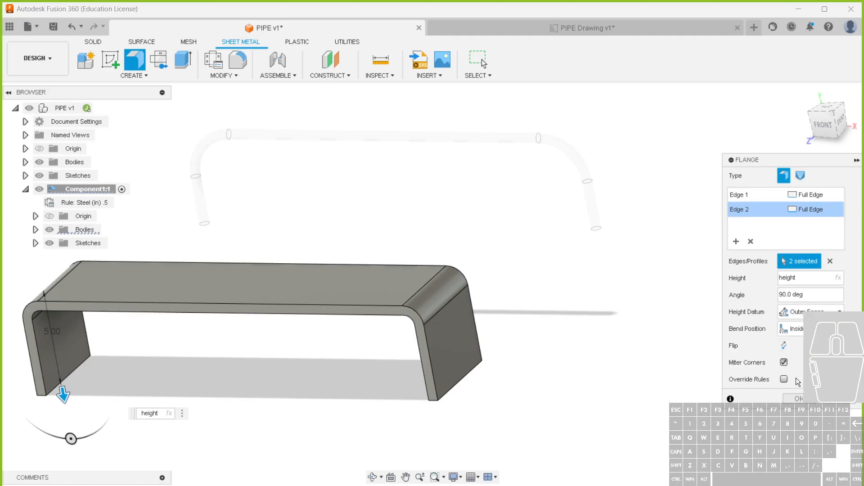
{"action": "left_click", "coordinate": [794, 399]}
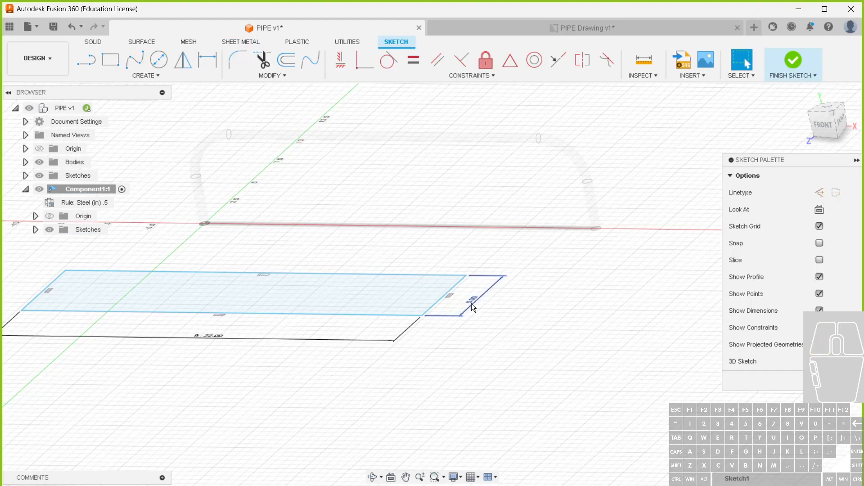
Set the base profile's 5 in width dimension to 1 in
{"action": "double_click", "coordinate": [472, 304]}
{"action": "type", "text": "1"}
{"action": "key", "text": "Return"}
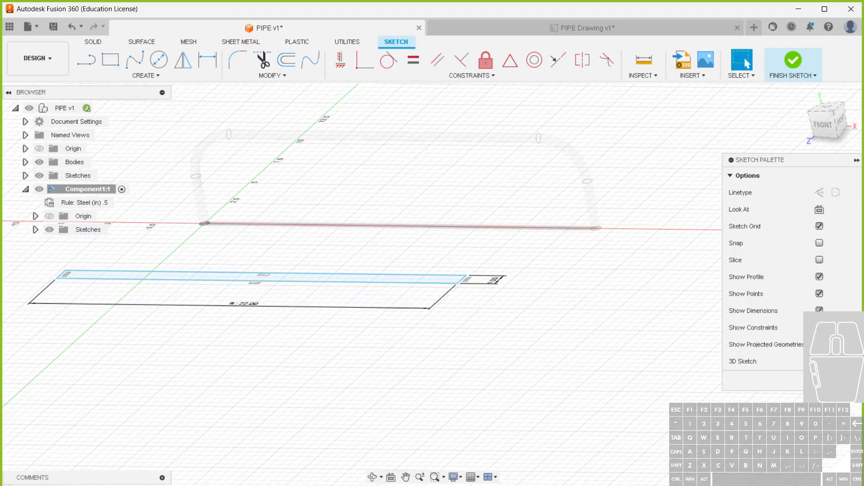
{"action": "left_click", "coordinate": [834, 381]}
Set the base profile's width dimension to 0.5 in
{"action": "double_click", "coordinate": [502, 282]}
{"action": "type", "text": ".5"}
{"action": "key", "text": "Return"}
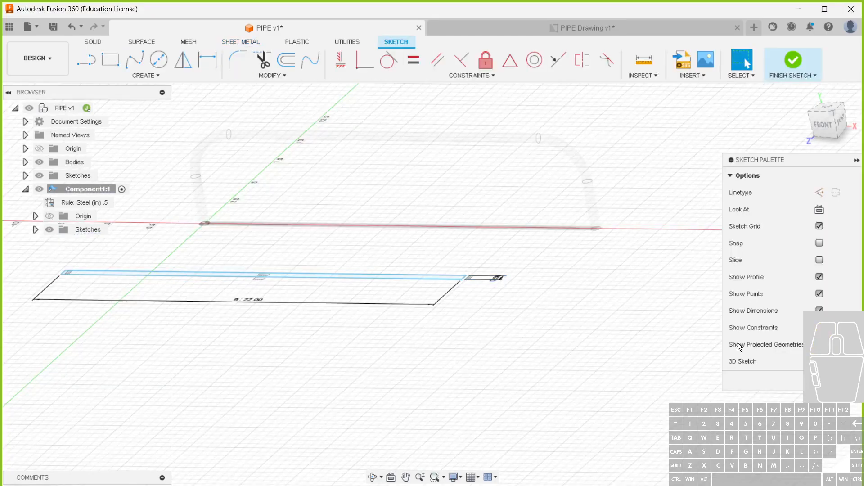
Set the base profile's width dimension to 0.50001 in and finish the sketch
{"action": "left_click", "coordinate": [834, 381]}
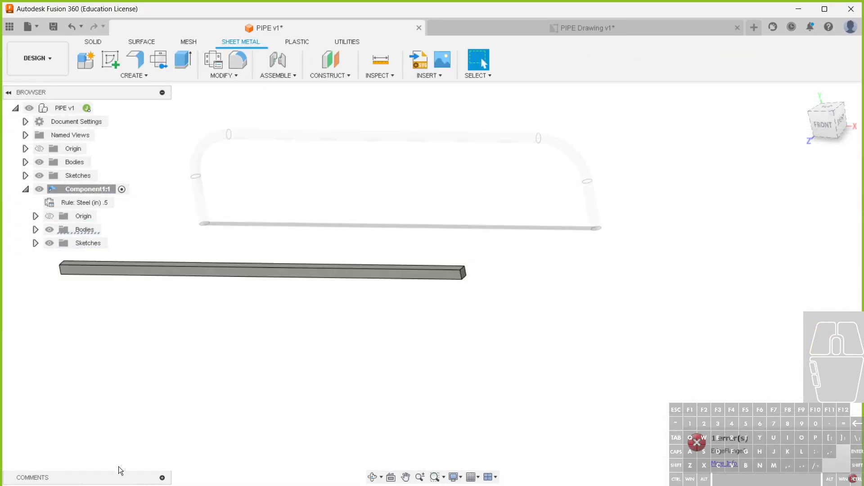
{"action": "double_click", "coordinate": [91, 485]}
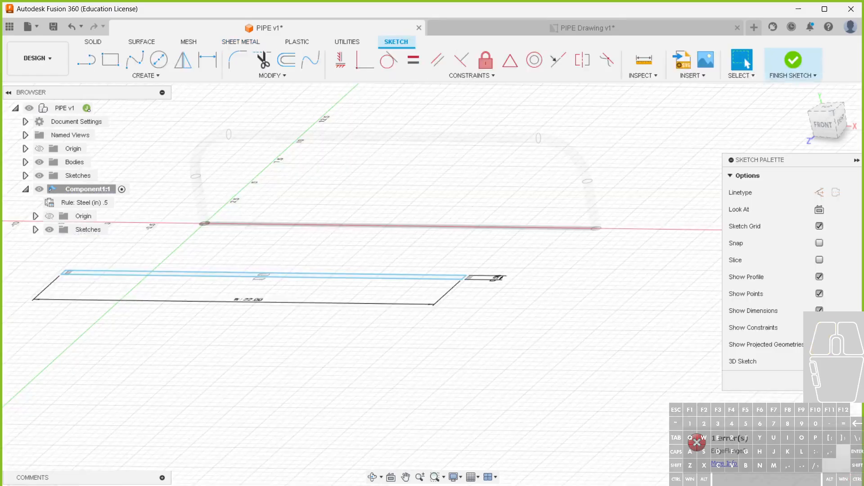
{"action": "double_click", "coordinate": [499, 278]}
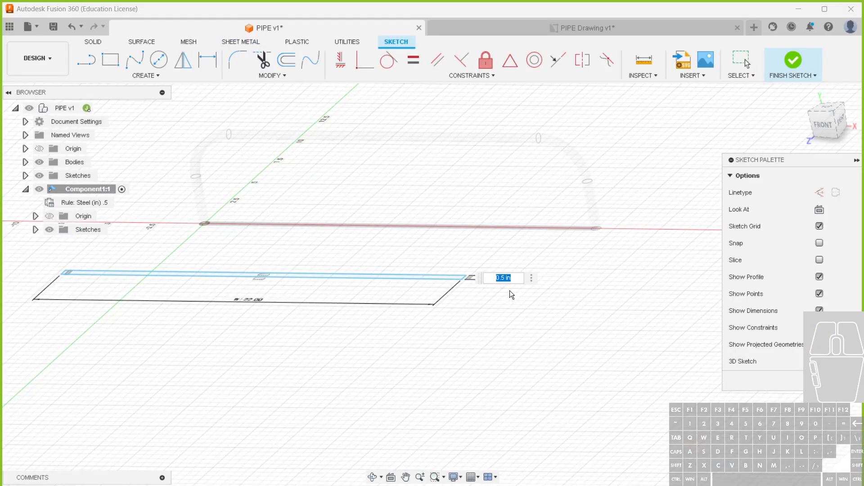
{"action": "type", "text": ".5000"}
{"action": "key", "text": "Return"}
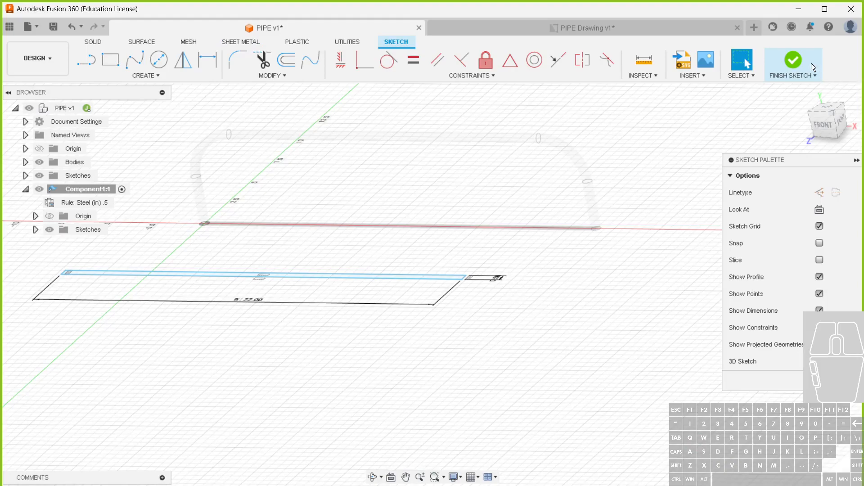
{"action": "left_click", "coordinate": [793, 63]}
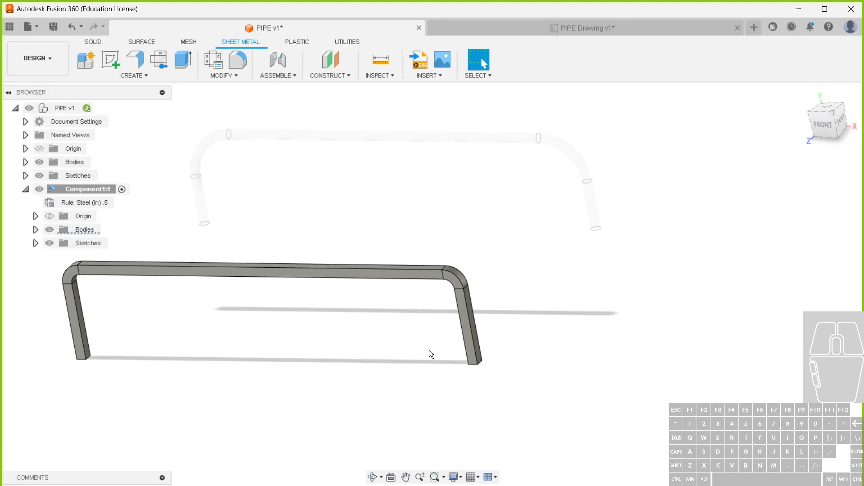
Reopen the base profile sketch to check the exact value of its width dimension, and finish the sketch without changes
{"action": "double_click", "coordinate": [92, 485]}
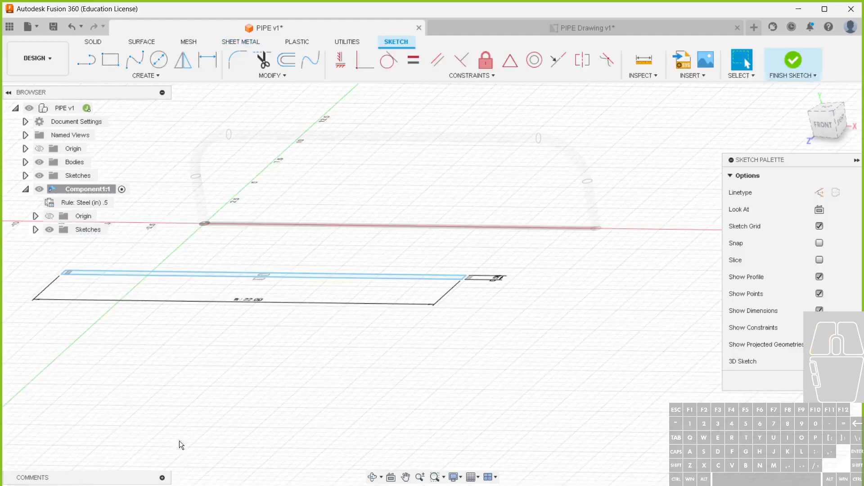
{"action": "double_click", "coordinate": [498, 278]}
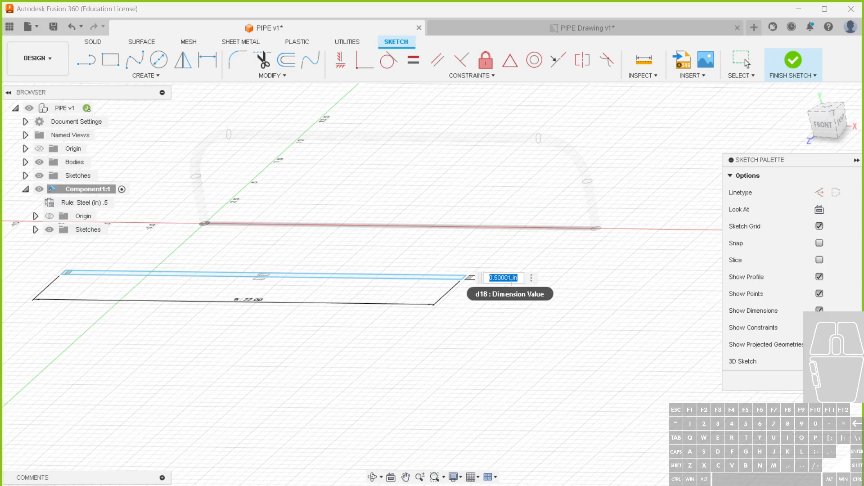
{"action": "left_click", "coordinate": [834, 380]}
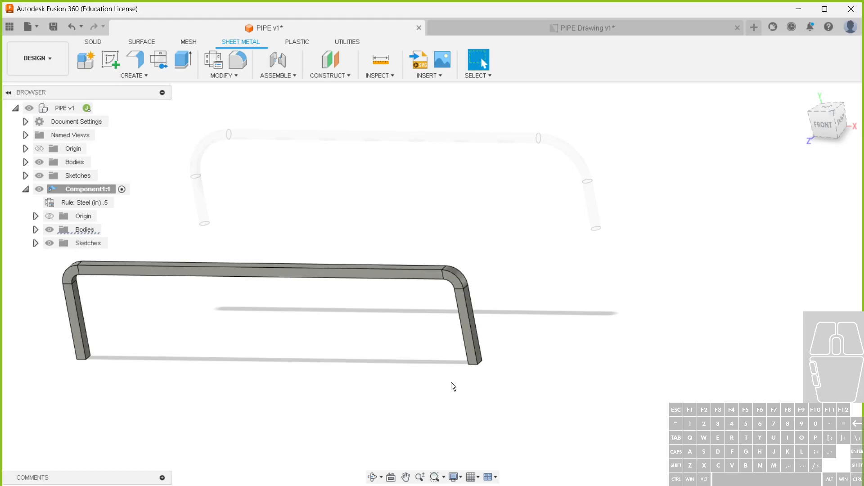
Create a flat pattern of the sheet metal part with the long bar's front face as the stationary face, and finish it
{"action": "left_click", "coordinate": [160, 61]}
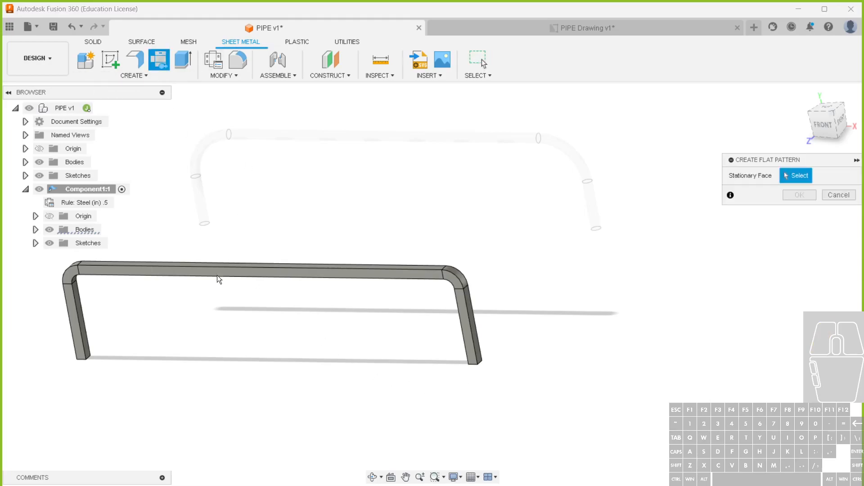
{"action": "scroll", "coordinate": [217, 265], "scroll_direction": "up", "scroll_amount": 5}
{"action": "left_click", "coordinate": [218, 265]}
{"action": "left_click", "coordinate": [799, 196]}
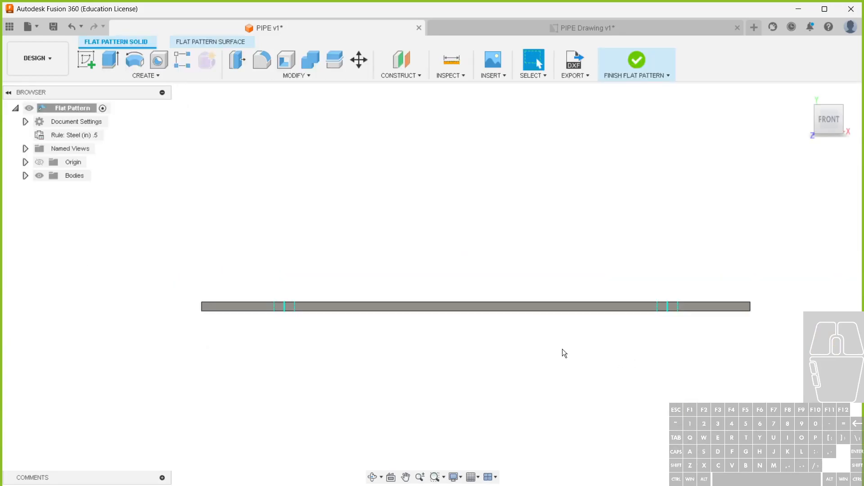
{"action": "left_click", "coordinate": [636, 63]}
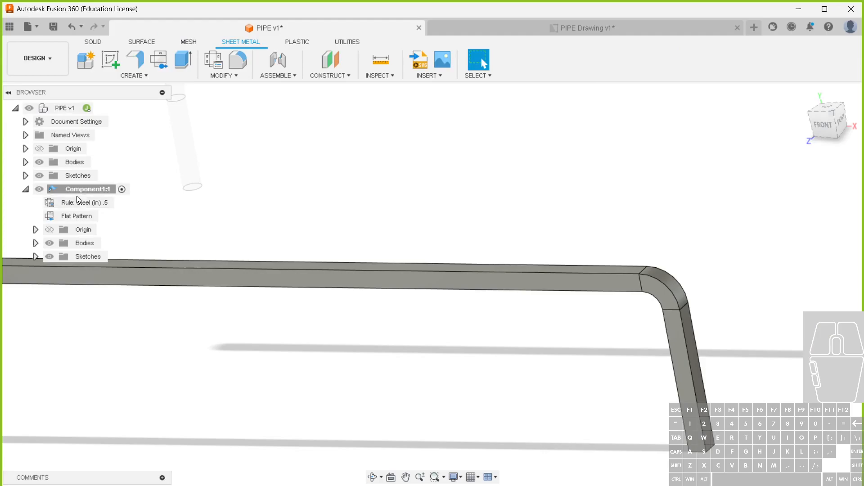
Create a drawing of Component1 using the Flat Pattern representation, on Sheet1 of the existing PIPE Drawing
{"action": "right_click", "coordinate": [75, 189]}
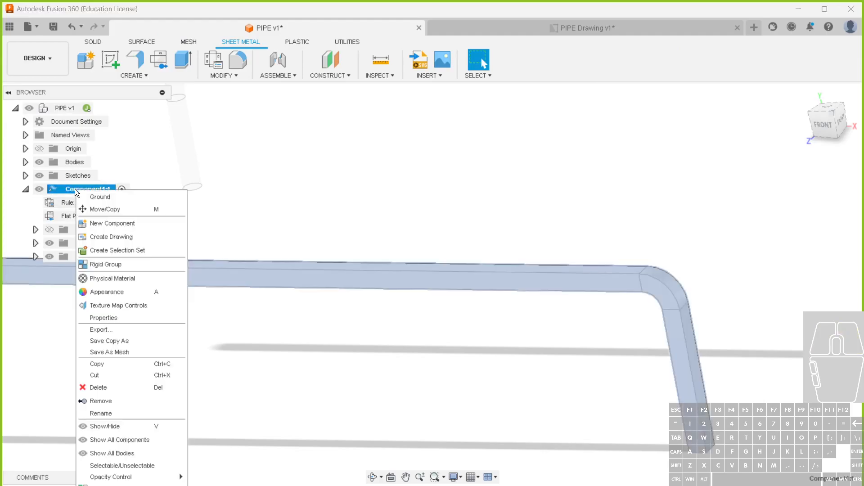
{"action": "left_click", "coordinate": [115, 239]}
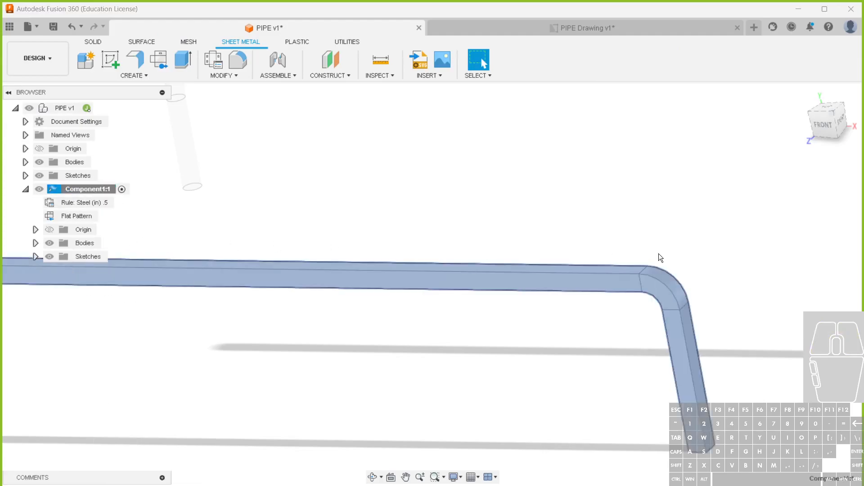
{"action": "left_click", "coordinate": [809, 225]}
{"action": "left_click", "coordinate": [807, 251]}
{"action": "left_click", "coordinate": [808, 261]}
{"action": "left_click", "coordinate": [812, 287]}
{"action": "left_click", "coordinate": [812, 278]}
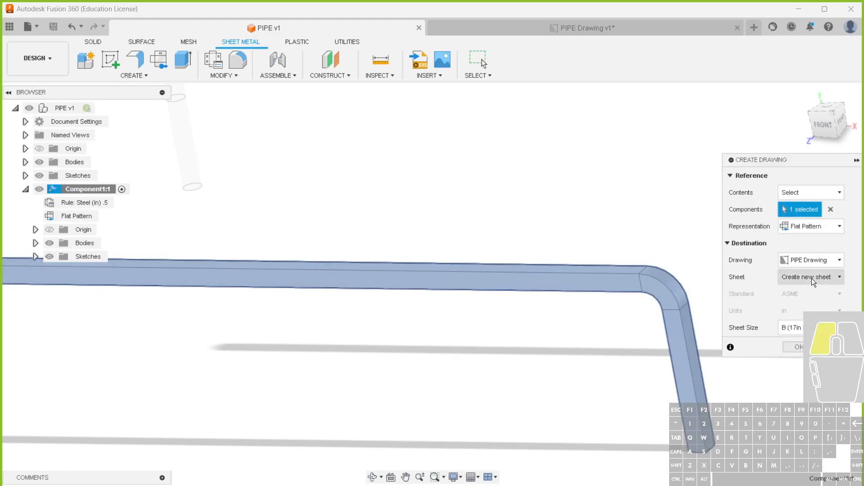
{"action": "left_click", "coordinate": [816, 302]}
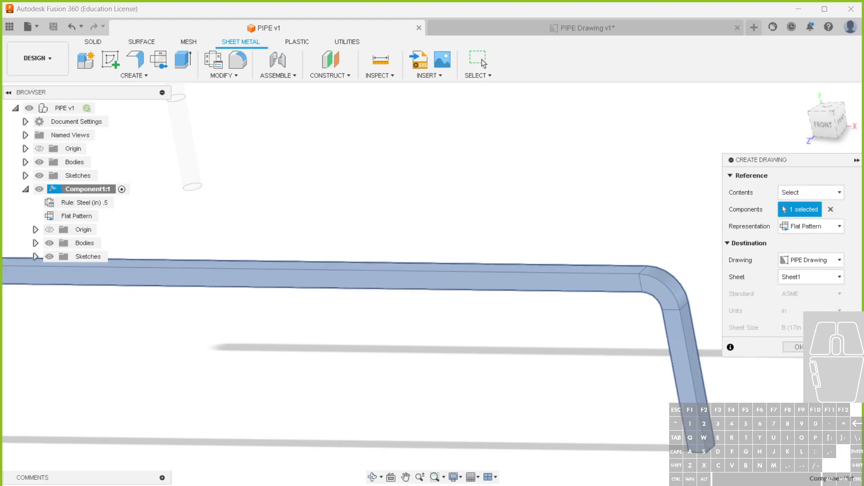
{"action": "left_click", "coordinate": [805, 347]}
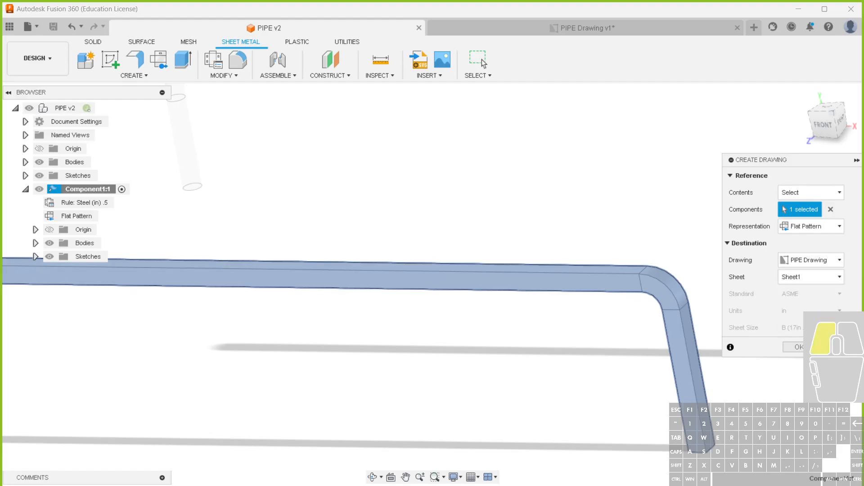
{"action": "left_click", "coordinate": [486, 273]}
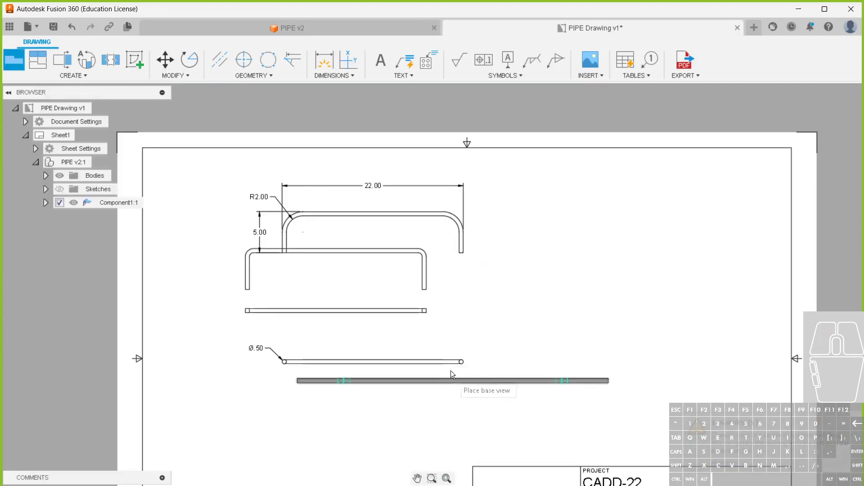
Place the flat pattern's front view at 1:4 scale below the pipe views, and exclude Component1 from the pipe views
{"action": "left_click", "coordinate": [439, 407]}
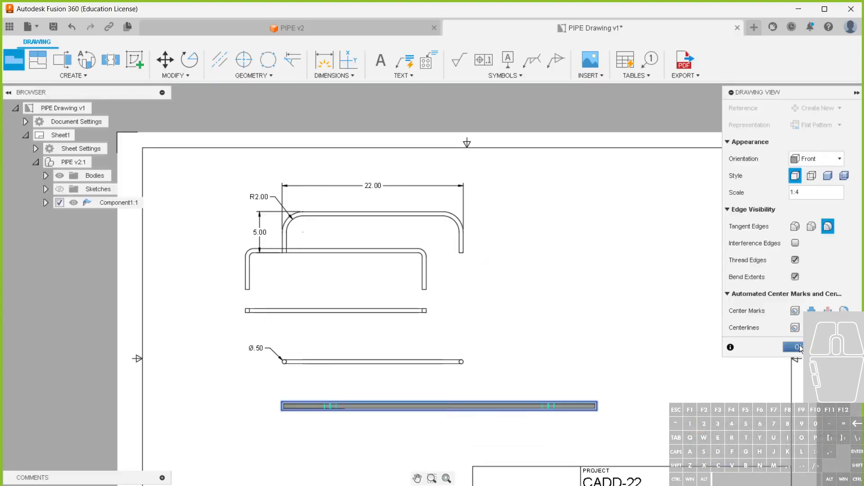
{"action": "left_click", "coordinate": [795, 348]}
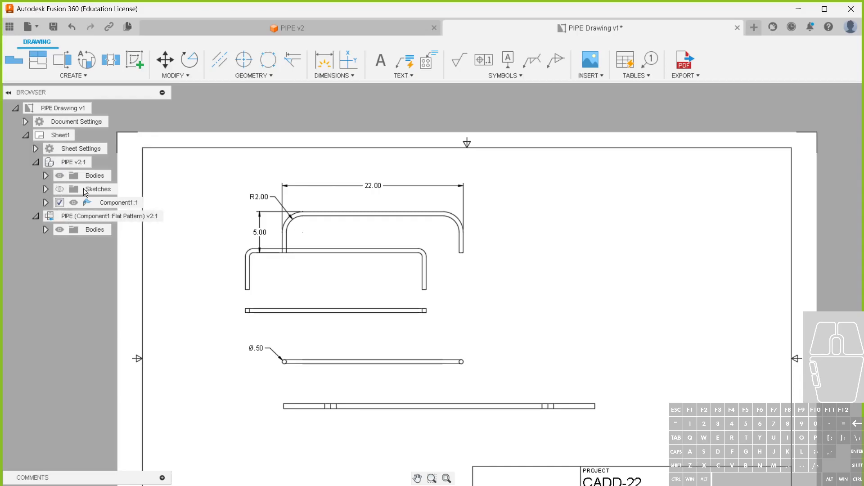
{"action": "left_click", "coordinate": [61, 203]}
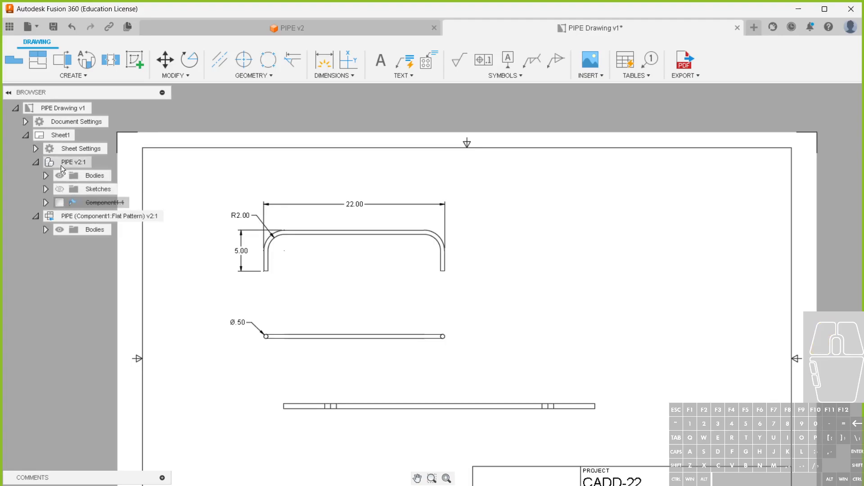
{"action": "left_click", "coordinate": [36, 162]}
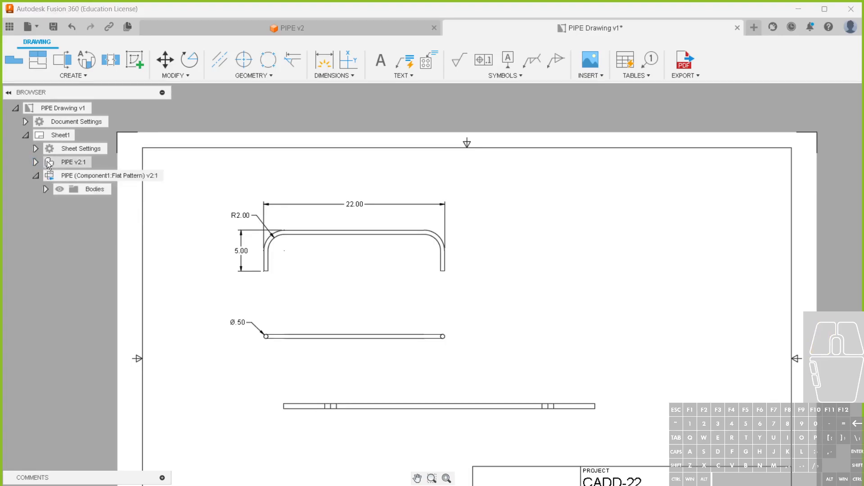
Turn off bend extents in the flat pattern view and move the view further right on the sheet
{"action": "left_click", "coordinate": [572, 414]}
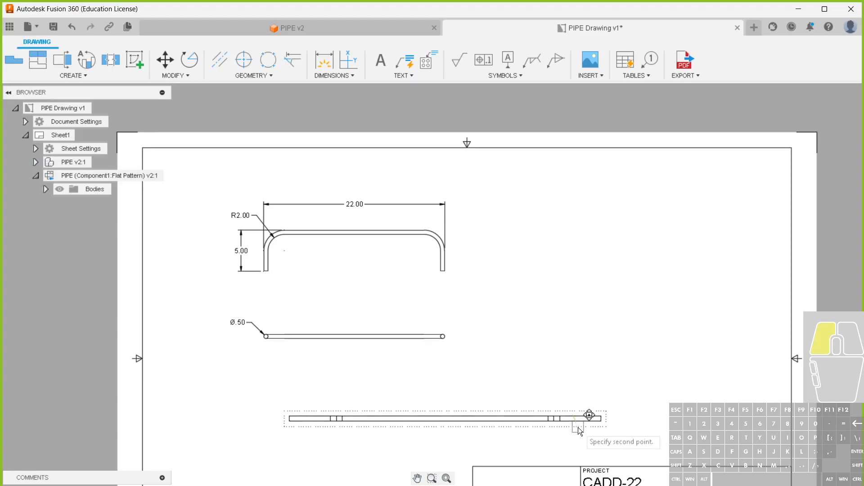
{"action": "double_click", "coordinate": [574, 427]}
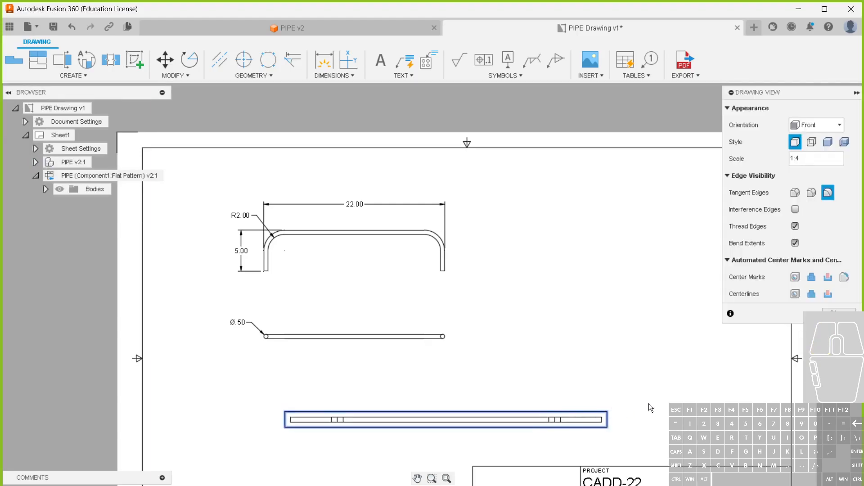
{"action": "left_click", "coordinate": [837, 312]}
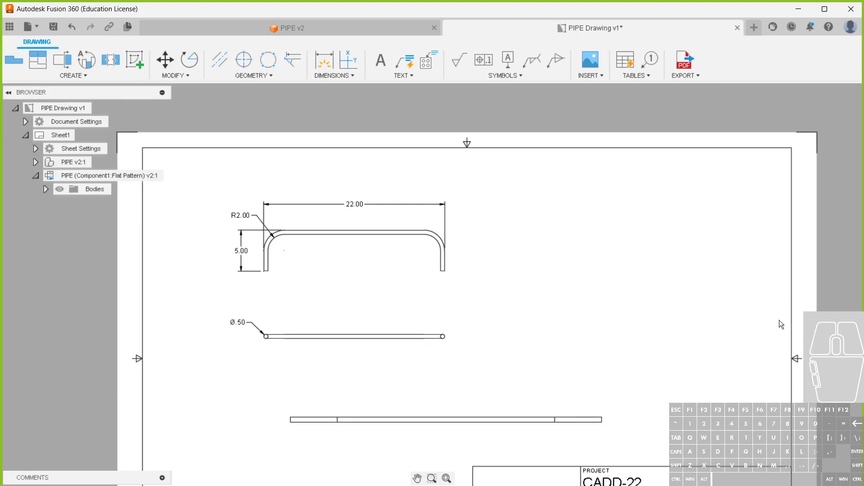
{"action": "left_click_drag", "start_coordinate": [576, 410], "coordinate": [635, 400]}
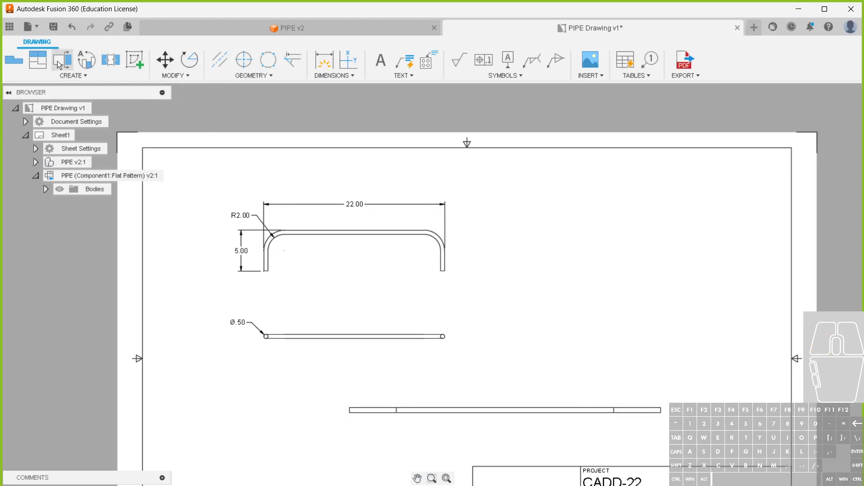
Dimension the flat pattern's height at its left end
{"action": "left_click", "coordinate": [325, 61]}
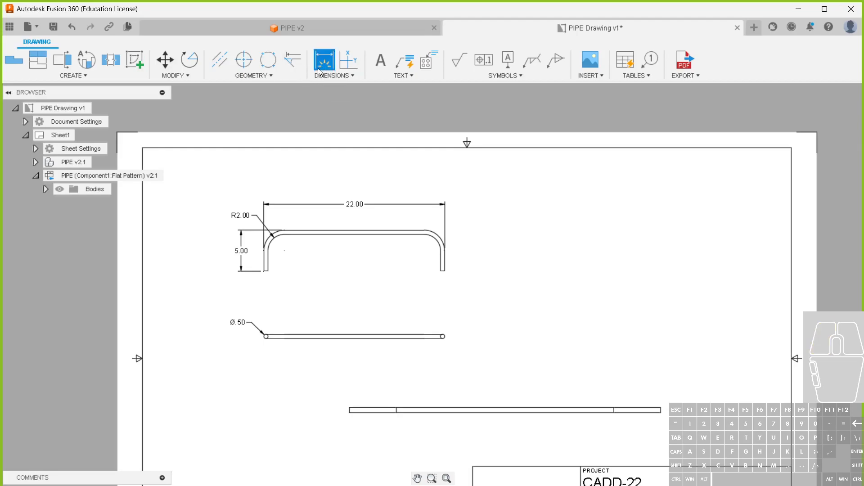
{"action": "scroll", "coordinate": [395, 426], "scroll_direction": "up", "scroll_amount": 3}
{"action": "scroll", "coordinate": [378, 409], "scroll_direction": "up", "scroll_amount": 3}
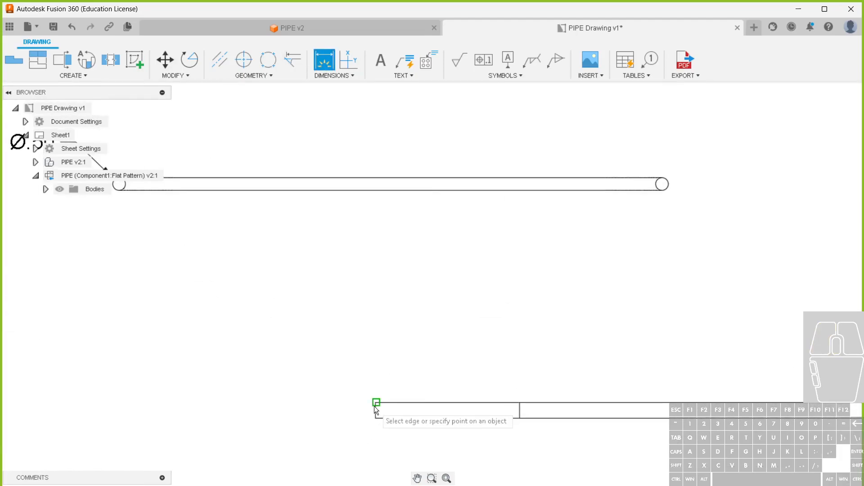
{"action": "scroll", "coordinate": [376, 411], "scroll_direction": "up", "scroll_amount": 2}
{"action": "left_click", "coordinate": [372, 409]}
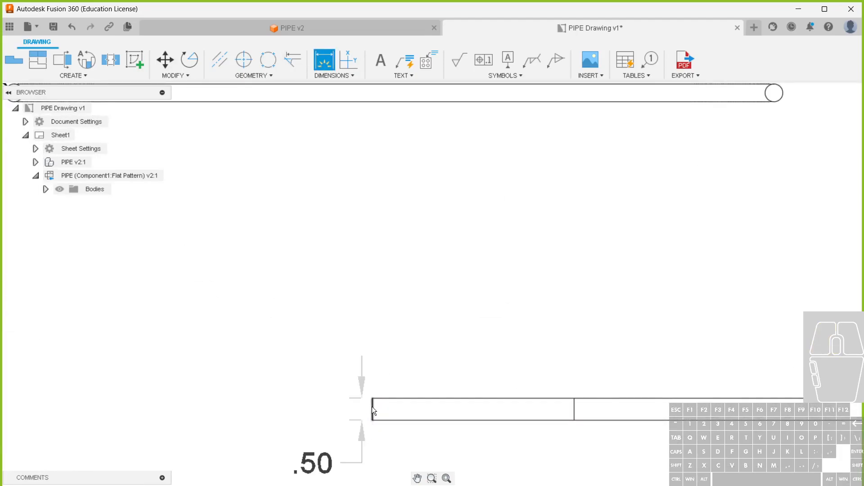
{"action": "left_click", "coordinate": [217, 392]}
Dimension the distance from each end of the flat pattern to its nearest bend line, above the view
{"action": "scroll", "coordinate": [203, 326], "scroll_direction": "down", "scroll_amount": 2}
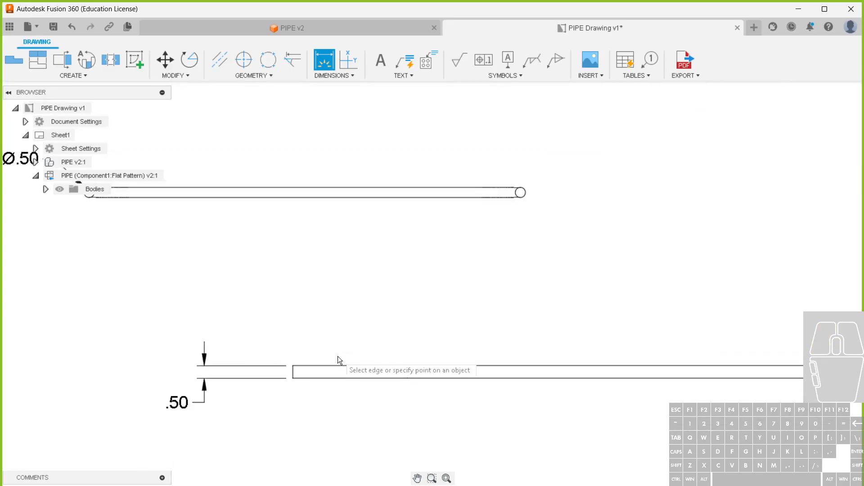
{"action": "scroll", "coordinate": [293, 321], "scroll_direction": "down", "scroll_amount": 2}
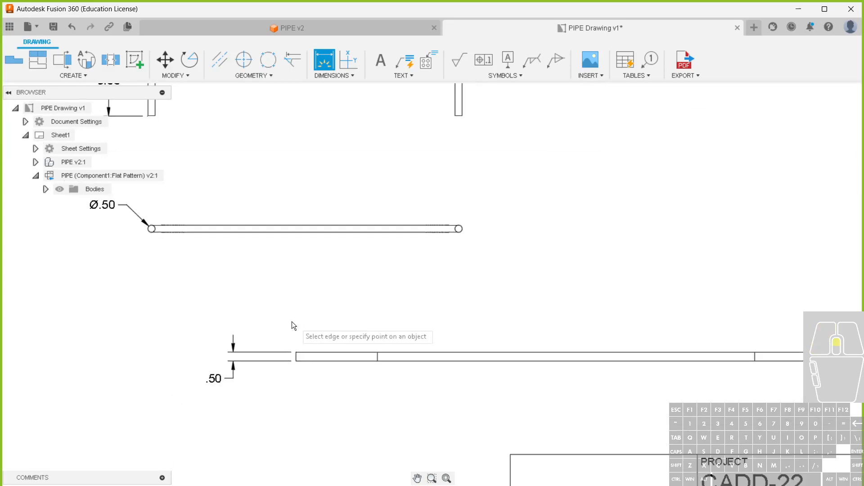
{"action": "middle_click_drag", "start_coordinate": [342, 331], "coordinate": [306, 329]}
{"action": "left_click", "coordinate": [260, 350]}
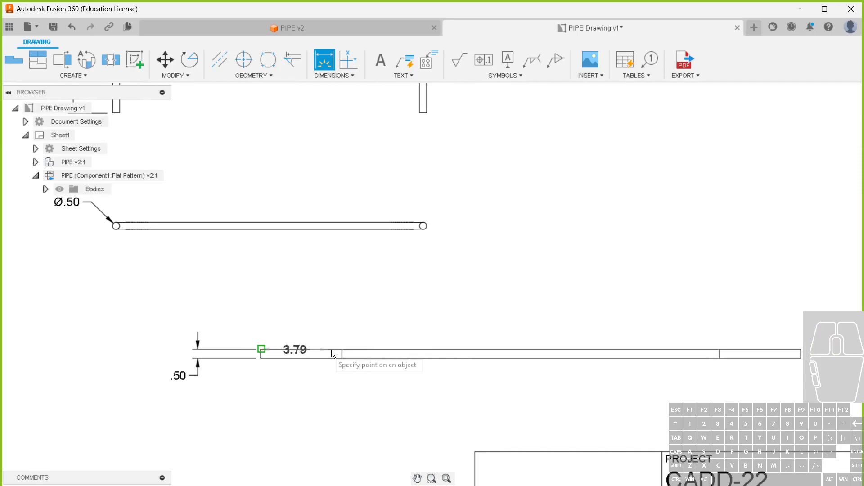
{"action": "left_click", "coordinate": [342, 349]}
{"action": "left_click", "coordinate": [315, 325]}
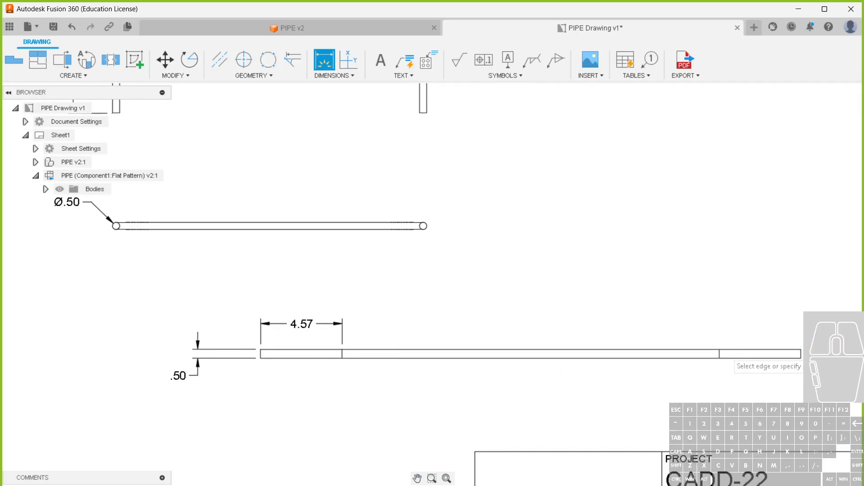
{"action": "left_click", "coordinate": [801, 349]}
{"action": "left_click", "coordinate": [720, 350]}
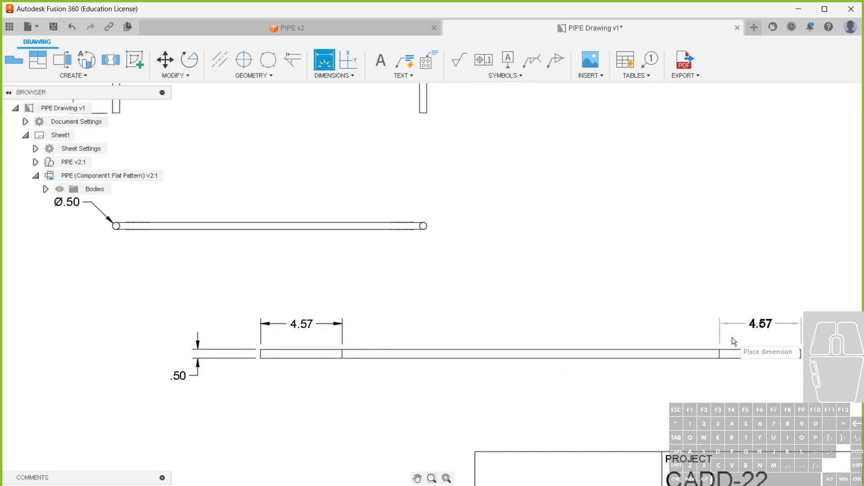
{"action": "left_click", "coordinate": [761, 325]}
Dimension the flat pattern's overall length above the two bend line dimensions
{"action": "left_click", "coordinate": [801, 350]}
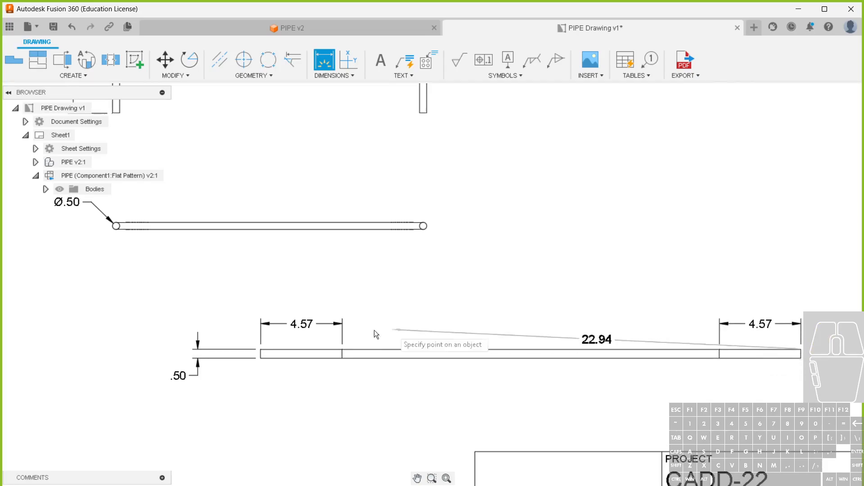
{"action": "left_click", "coordinate": [270, 349]}
{"action": "left_click", "coordinate": [287, 293]}
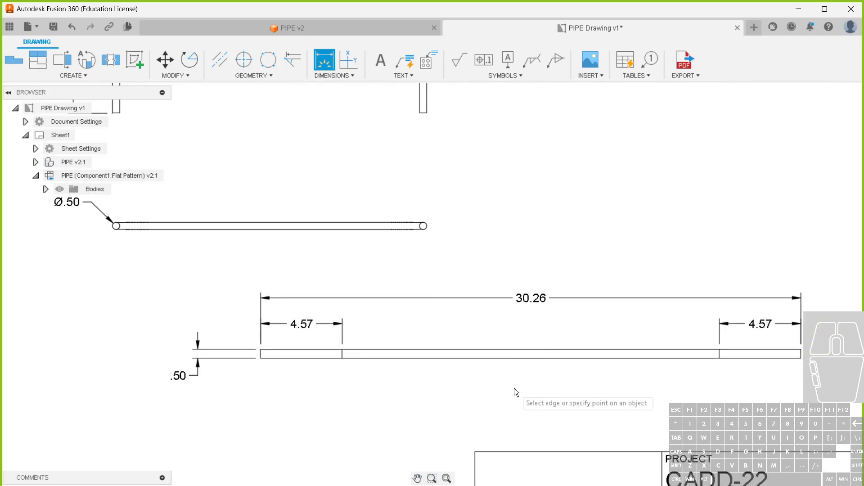
{"action": "key", "text": "Escape"}
Try deleting the right bend line dimension and adding TYP to the left one, and undo both changes
{"action": "left_click", "coordinate": [752, 323]}
{"action": "key", "text": "Delete"}
{"action": "double_click", "coordinate": [304, 324]}
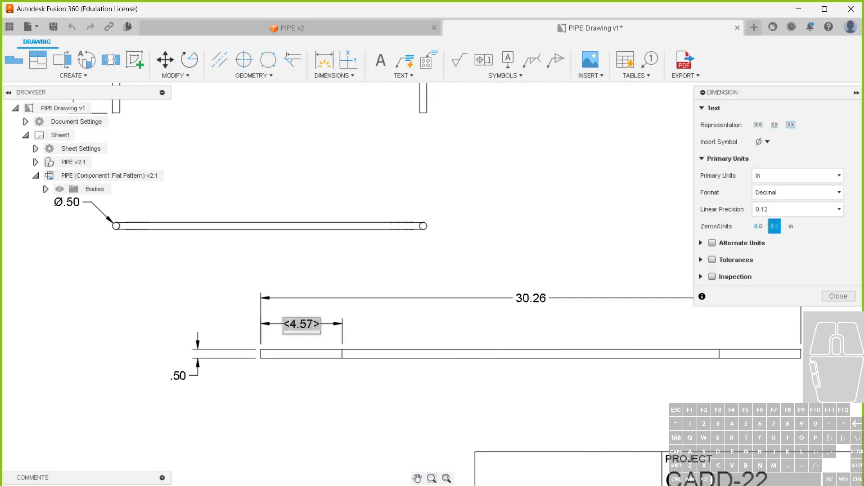
{"action": "type", "text": "t"}
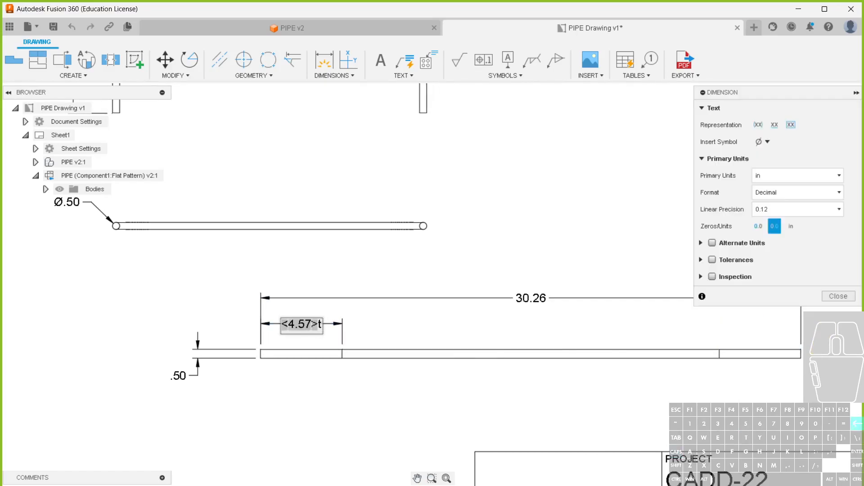
{"action": "type", "text": "yp"}
{"action": "key", "text": "BackSpace"}
{"action": "key", "text": "BackSpace"}
{"action": "key", "text": "BackSpace"}
{"action": "key", "text": "Caps_Lock"}
{"action": "type", "text": "TYP"}
{"action": "left_click", "coordinate": [318, 405]}
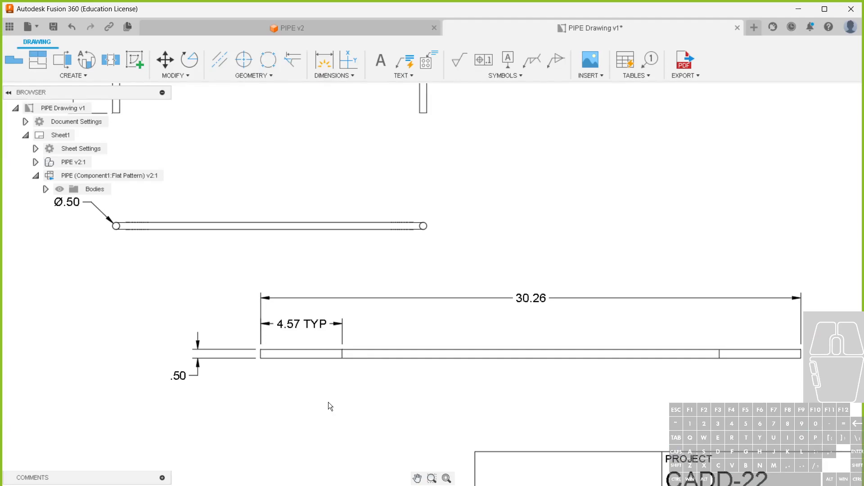
{"action": "key", "text": "ctrl+z"}
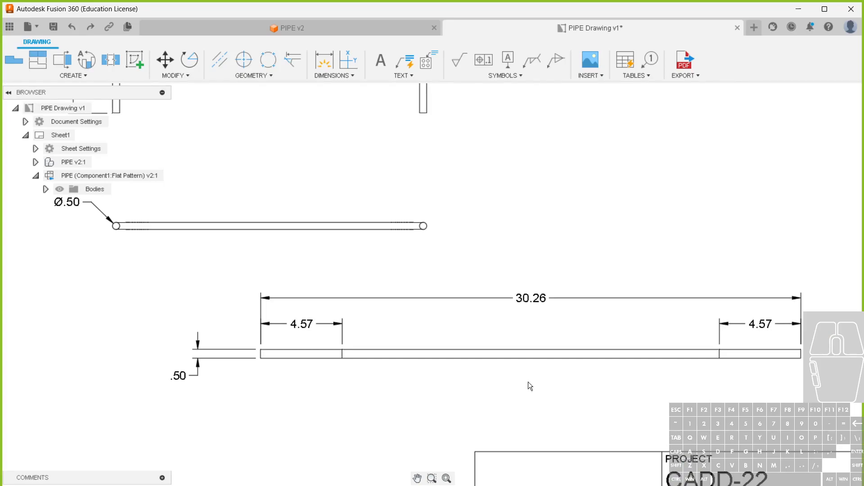
Delete the two bend line dimensions and the overall length dimension from the flat pattern view
{"action": "left_click", "coordinate": [721, 320]}
{"action": "key", "text": "Delete"}
{"action": "left_click", "coordinate": [339, 325]}
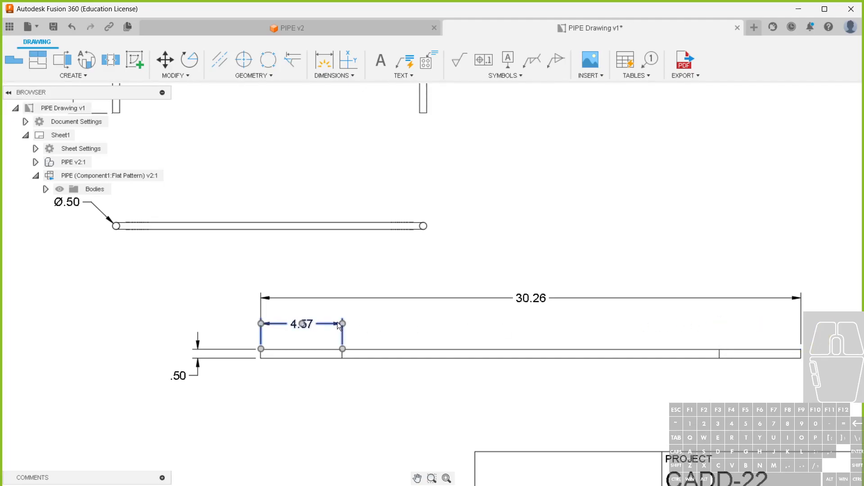
{"action": "key", "text": "Delete"}
{"action": "left_click", "coordinate": [400, 295]}
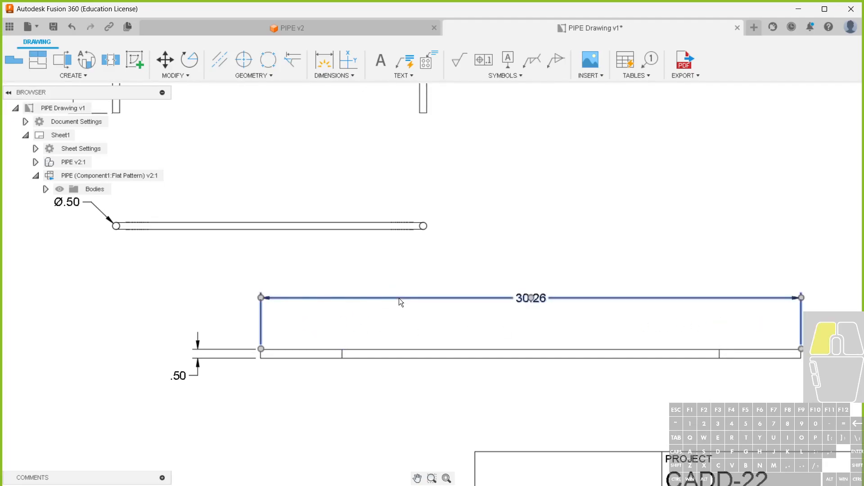
{"action": "key", "text": "Delete"}
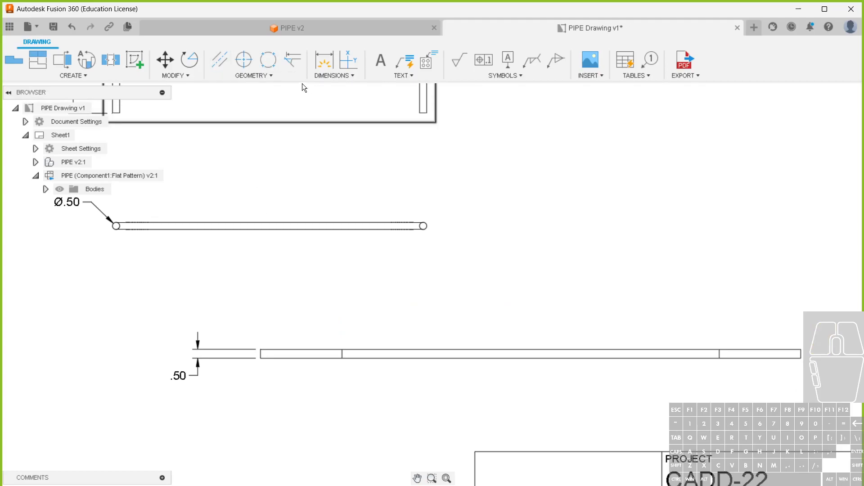
Set the ordinate dimension origin at the flat pattern's left end, with the zero label above the view
{"action": "left_click", "coordinate": [332, 76]}
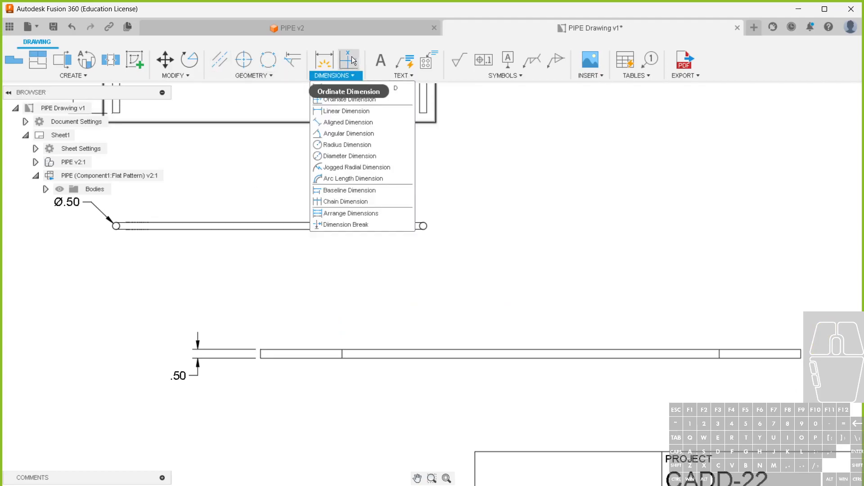
{"action": "left_click", "coordinate": [337, 99]}
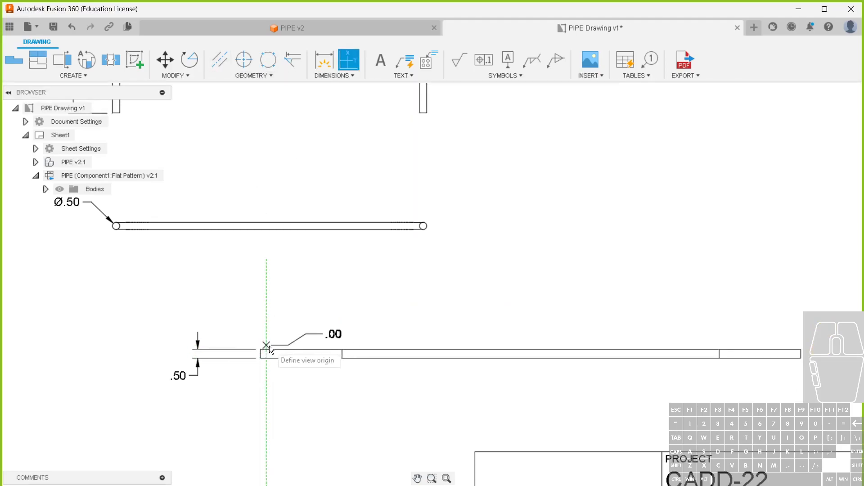
{"action": "left_click", "coordinate": [264, 352]}
{"action": "left_click", "coordinate": [266, 320]}
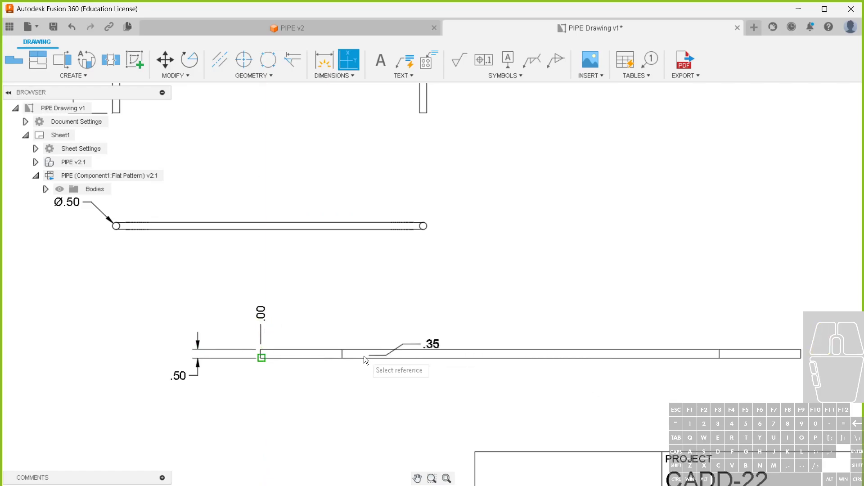
Add ordinate dimensions above the flat pattern for both bend lines and the right end
{"action": "left_click", "coordinate": [342, 350]}
{"action": "left_click", "coordinate": [343, 320]}
{"action": "left_click", "coordinate": [718, 346]}
{"action": "left_click", "coordinate": [719, 336]}
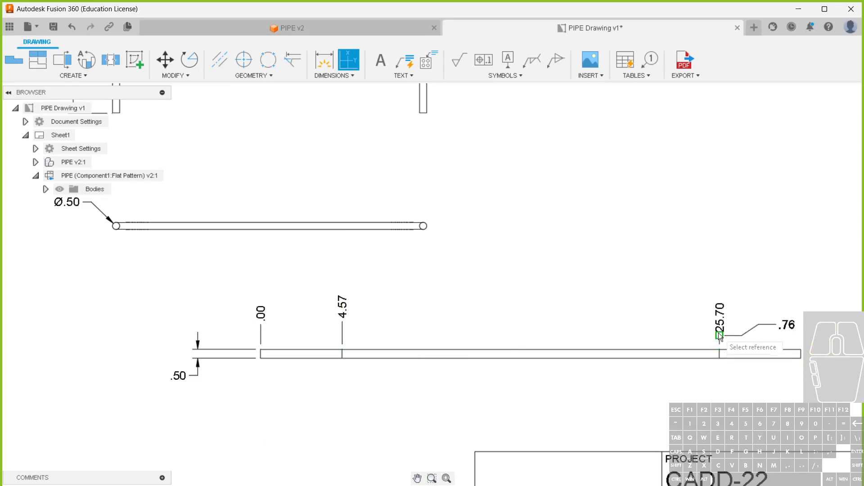
{"action": "left_click", "coordinate": [801, 351]}
{"action": "left_click", "coordinate": [801, 332]}
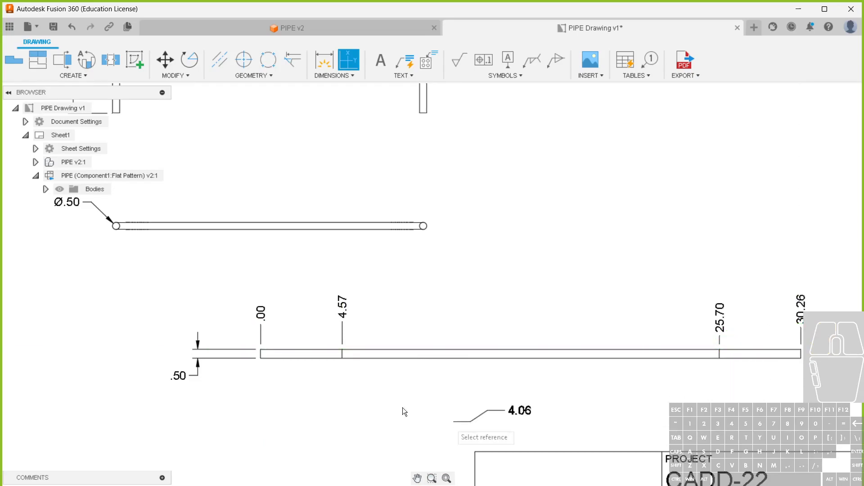
{"action": "right_click", "coordinate": [300, 400]}
{"action": "left_click", "coordinate": [311, 403]}
{"action": "key", "text": "Escape"}
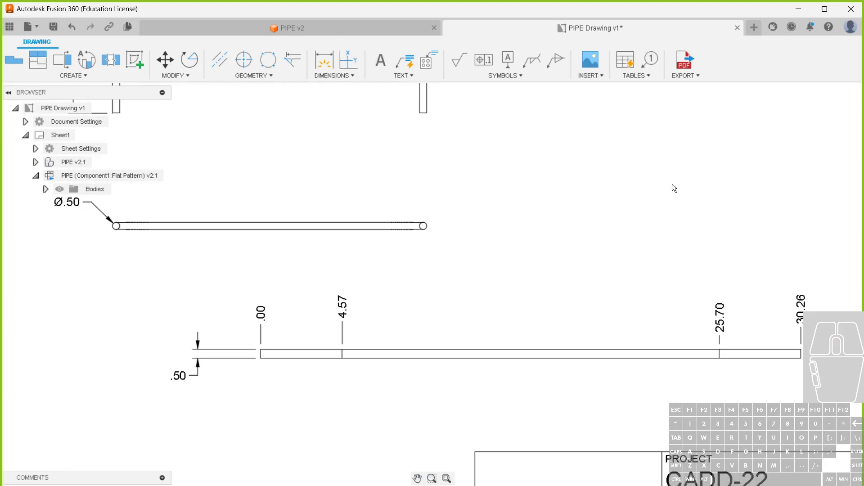
Insert a bend table for the flat pattern view in the empty area beside the title block
{"action": "scroll", "coordinate": [386, 277], "scroll_direction": "down", "scroll_amount": 3}
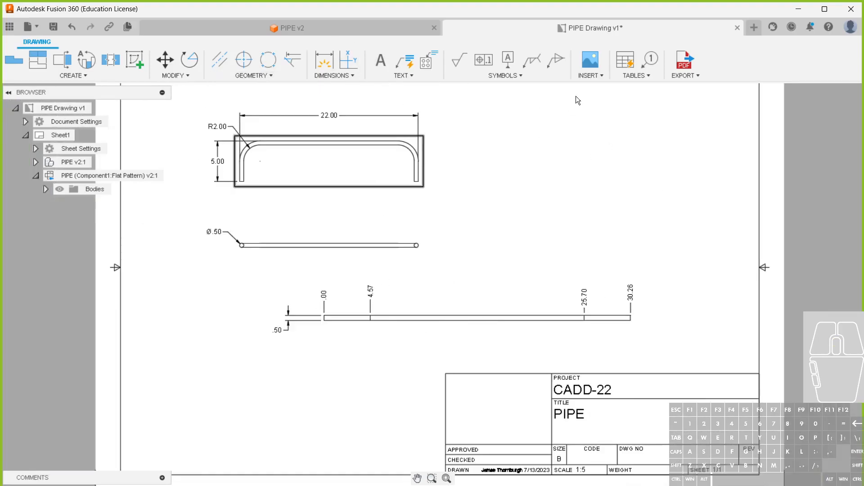
{"action": "left_click", "coordinate": [627, 78]}
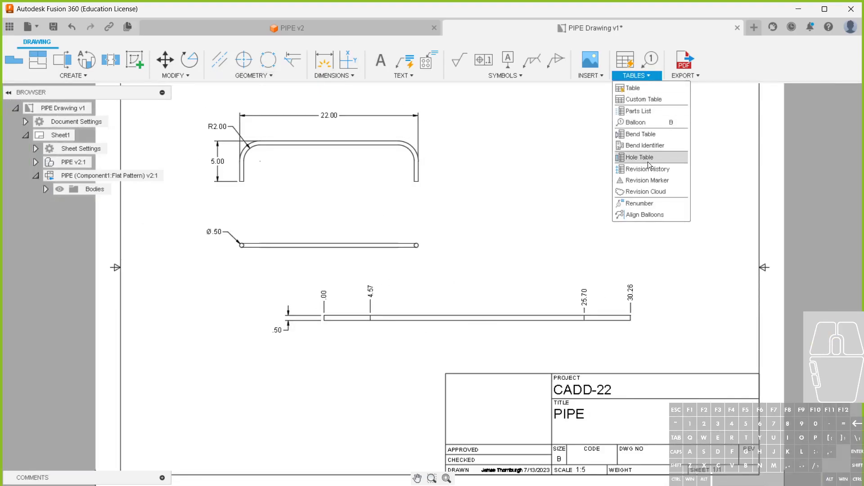
{"action": "left_click", "coordinate": [641, 134]}
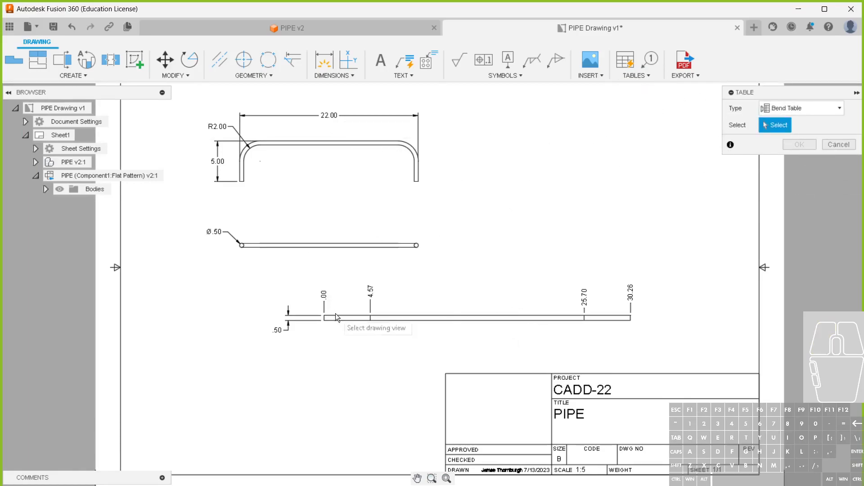
{"action": "left_click", "coordinate": [544, 316]}
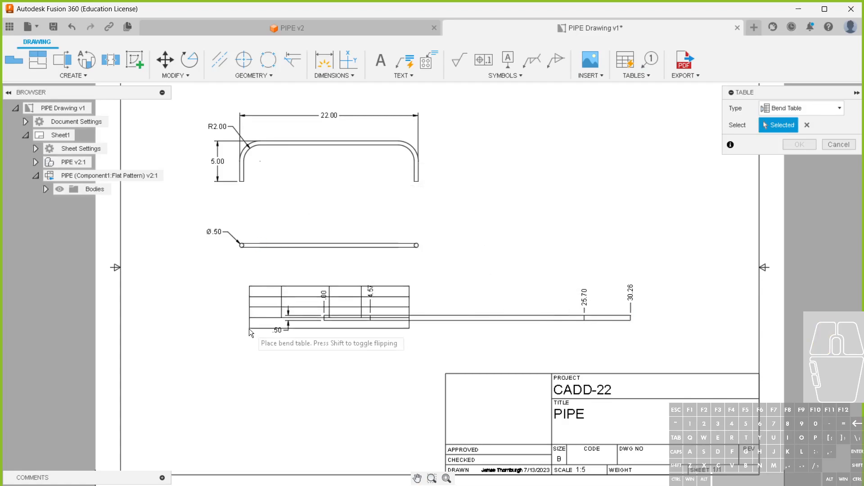
{"action": "left_click", "coordinate": [226, 434]}
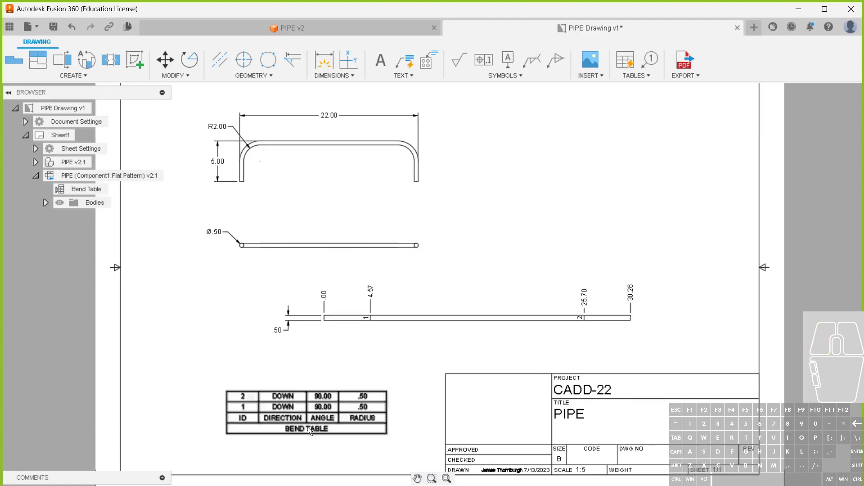
Try to flip the bend table's direction
{"action": "left_click", "coordinate": [292, 423]}
{"action": "left_click", "coordinate": [308, 389]}
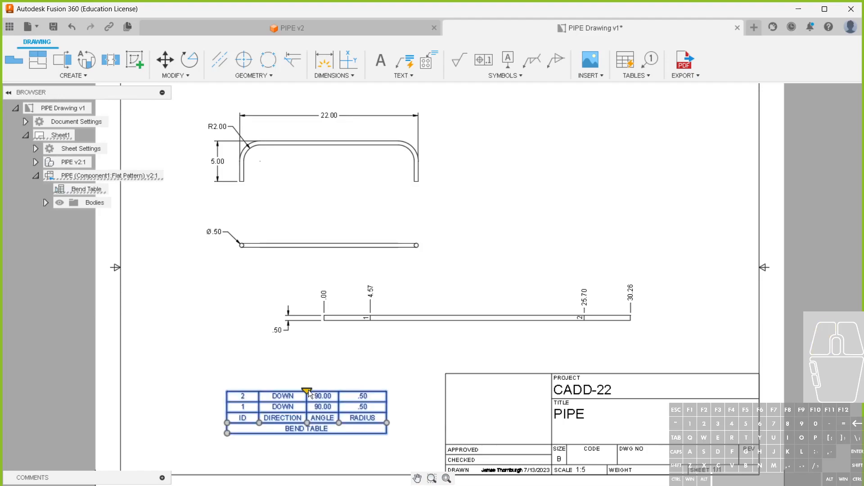
{"action": "right_click", "coordinate": [291, 427]}
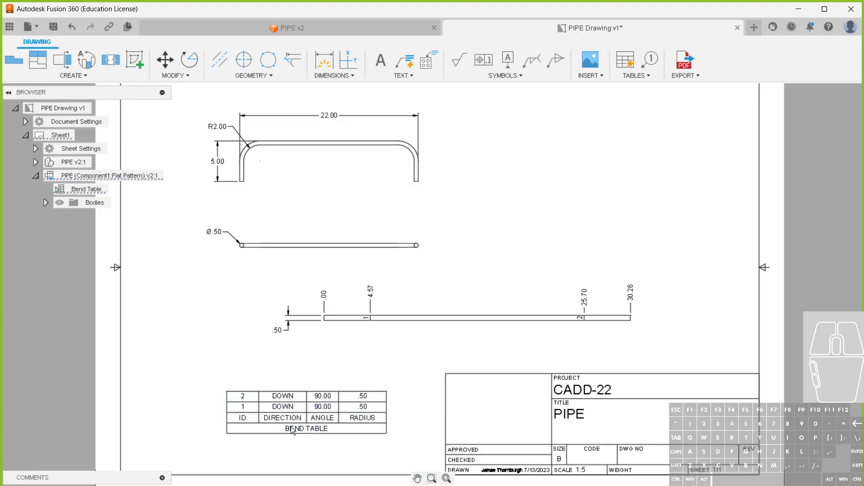
{"action": "left_click", "coordinate": [288, 424]}
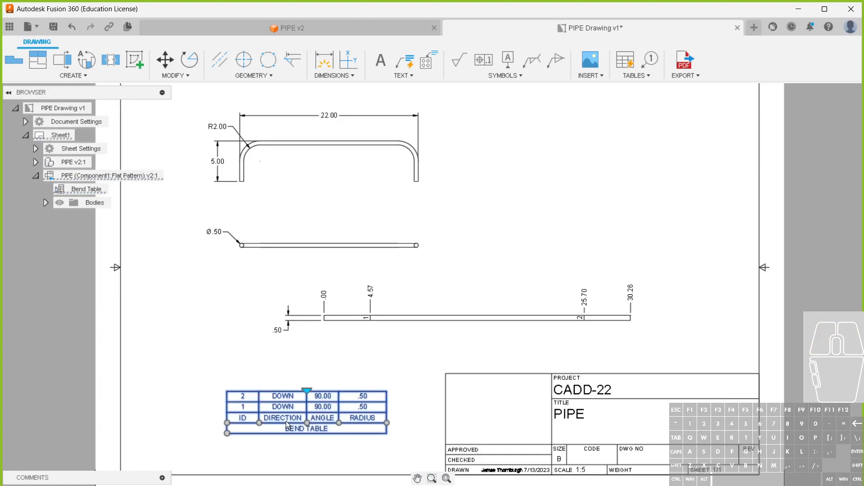
{"action": "right_click", "coordinate": [286, 422]}
{"action": "left_click", "coordinate": [286, 421]}
{"action": "right_click", "coordinate": [285, 421]}
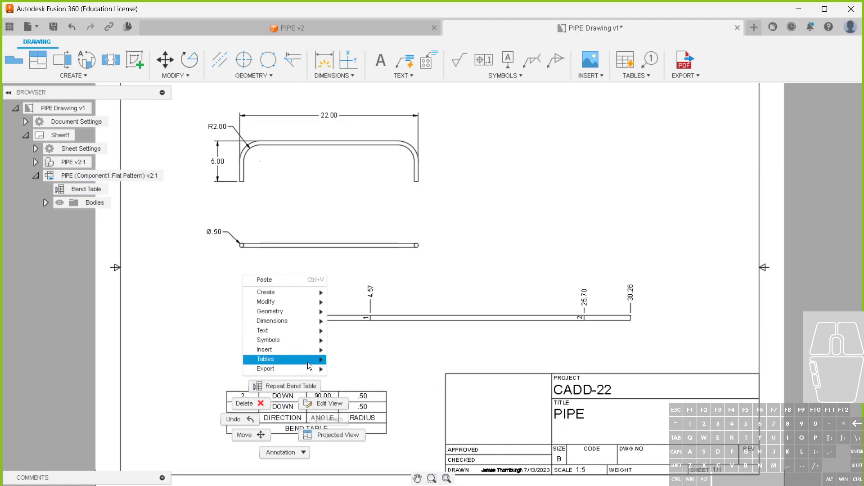
{"action": "left_click", "coordinate": [284, 413]}
{"action": "left_click", "coordinate": [285, 406]}
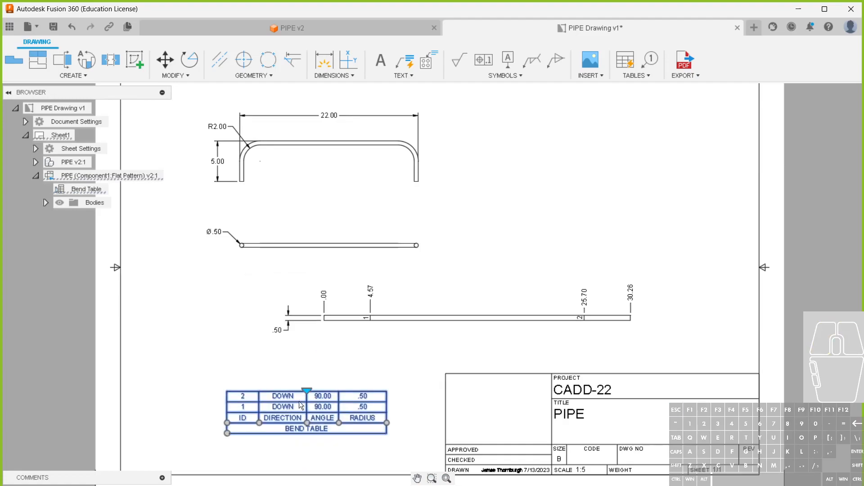
{"action": "mouse_move", "coordinate": [308, 390]}
{"action": "left_mouse_down"}
{"action": "mouse_move", "coordinate": [312, 372]}
{"action": "mouse_move", "coordinate": [308, 390]}
{"action": "left_mouse_up"}
{"action": "left_click", "coordinate": [294, 428]}
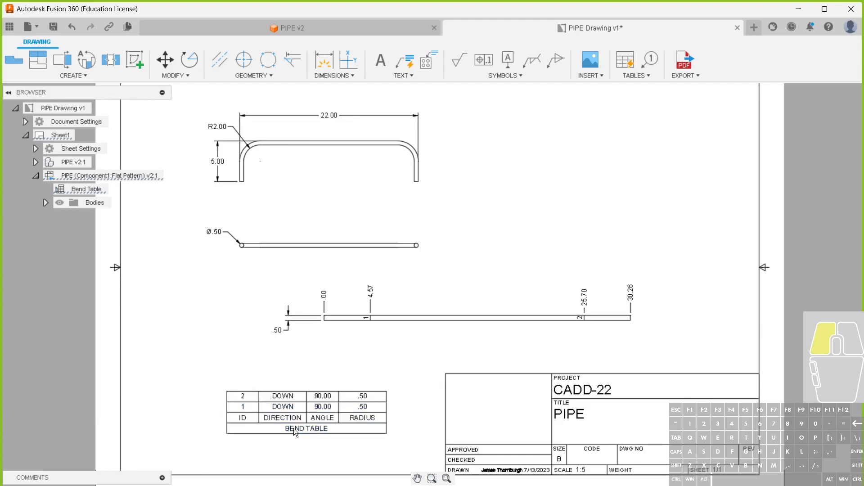
{"action": "left_click", "coordinate": [294, 420]}
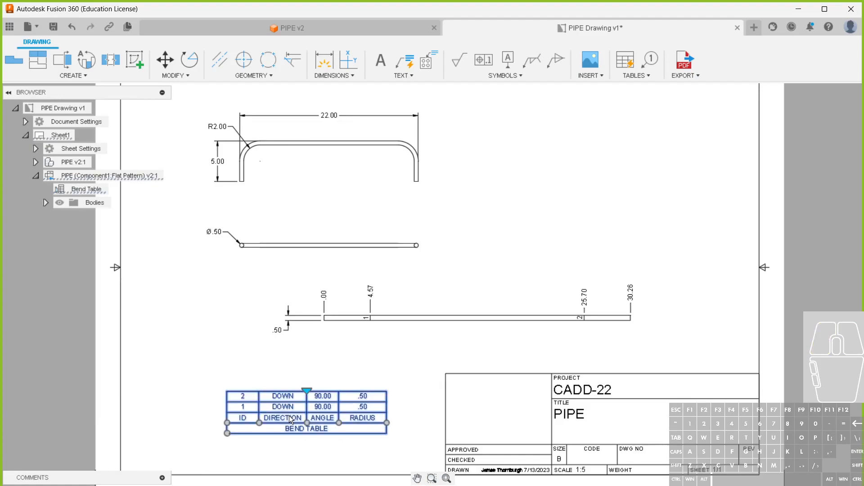
{"action": "right_click", "coordinate": [293, 420]}
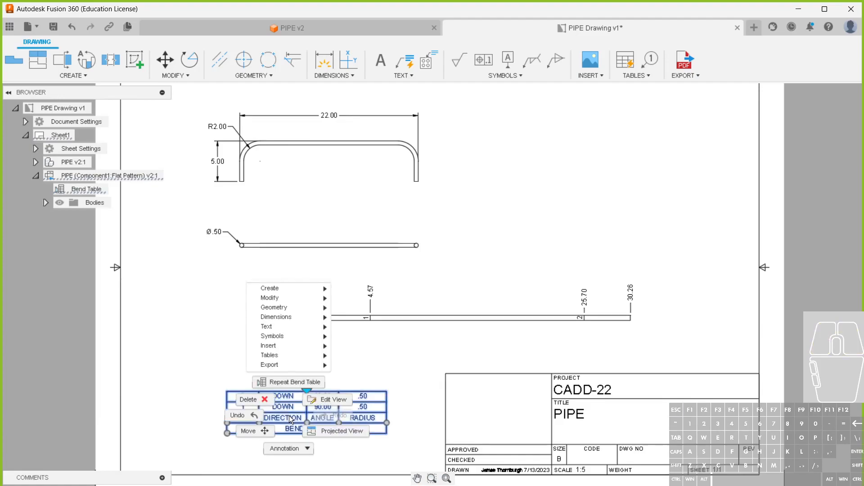
{"action": "key", "text": "Escape"}
Nudge the bend table slightly downward and shift the flat pattern view slightly right and down
{"action": "left_click", "coordinate": [289, 416]}
{"action": "left_click_drag", "start_coordinate": [289, 417], "coordinate": [290, 422]}
{"action": "left_click", "coordinate": [344, 365]}
{"action": "left_click", "coordinate": [344, 366]}
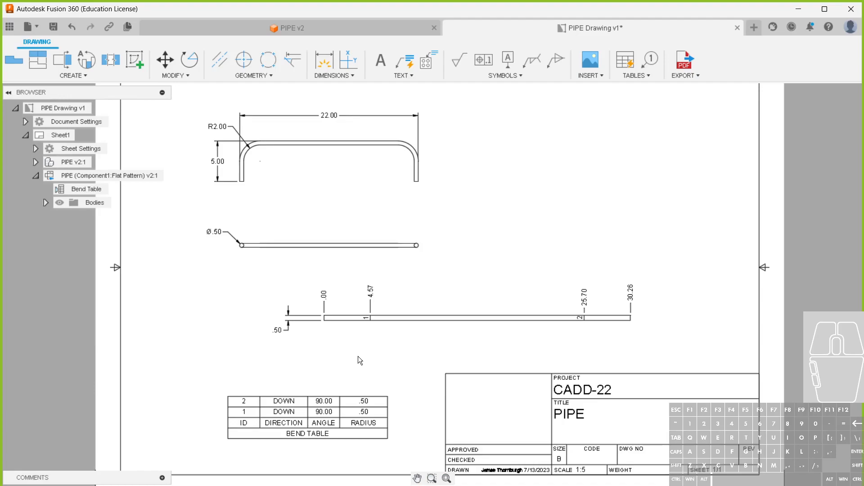
{"action": "middle_click_drag", "start_coordinate": [418, 317], "coordinate": [447, 310]}
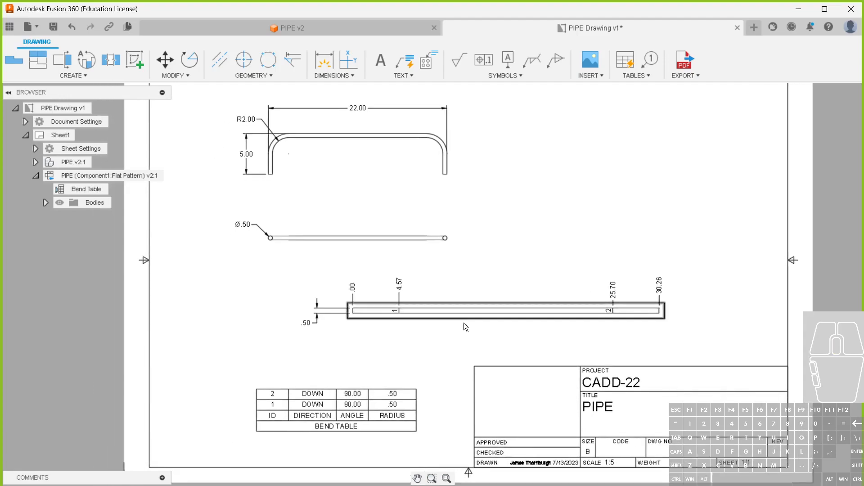
{"action": "left_click_drag", "start_coordinate": [480, 315], "coordinate": [501, 309]}
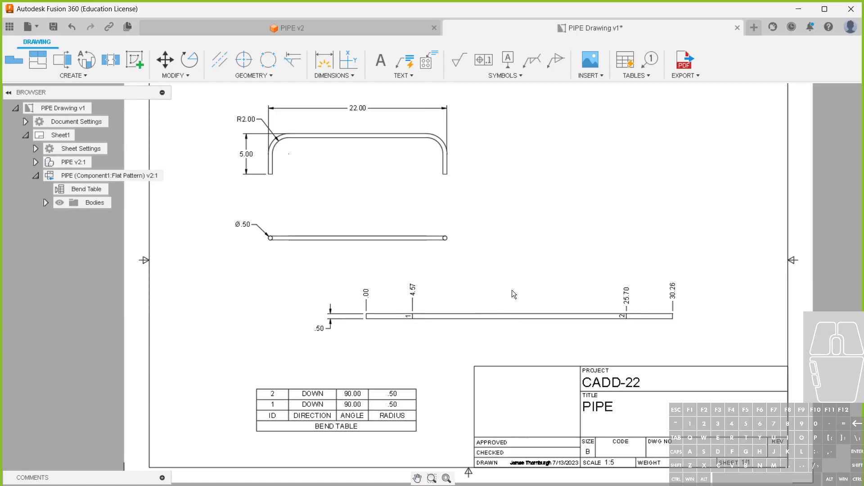
Edit the two-edge flange in the PIPE design, overriding its rules with a bend radius of bend_r
{"action": "left_click", "coordinate": [166, 28]}
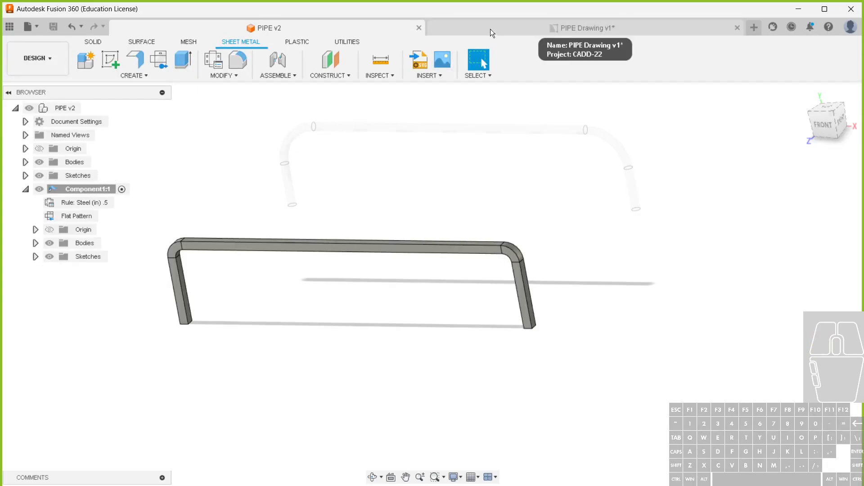
{"action": "left_click", "coordinate": [822, 123]}
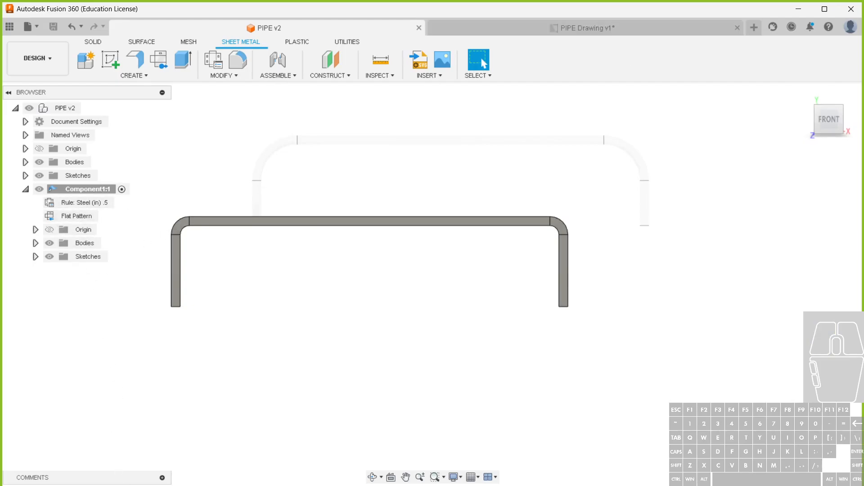
{"action": "right_click", "coordinate": [120, 485]}
{"action": "left_click", "coordinate": [140, 405]}
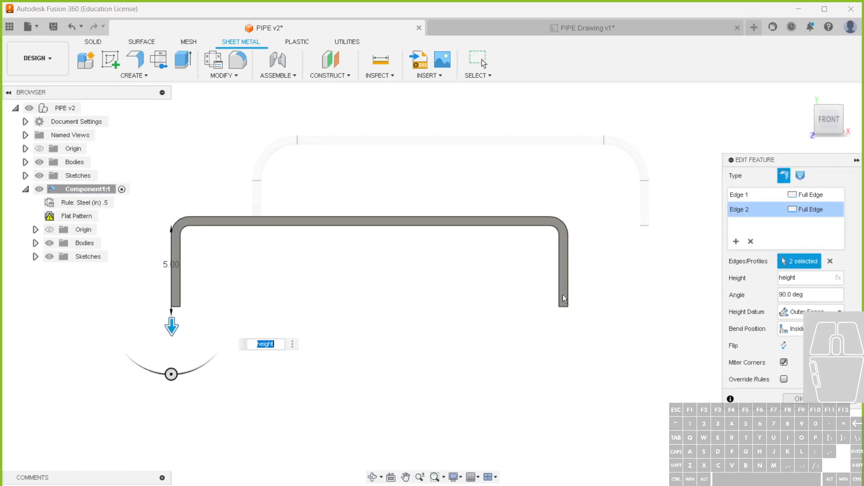
{"action": "left_click", "coordinate": [784, 380]}
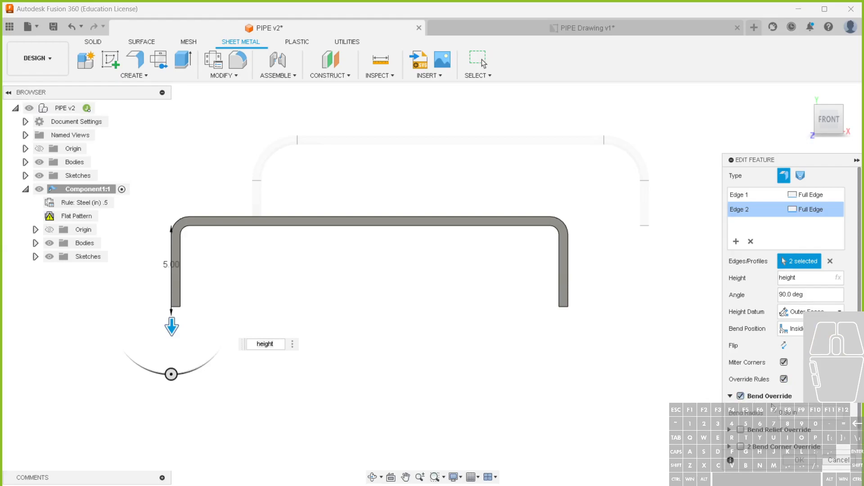
{"action": "left_click_drag", "start_coordinate": [805, 415], "coordinate": [725, 411]}
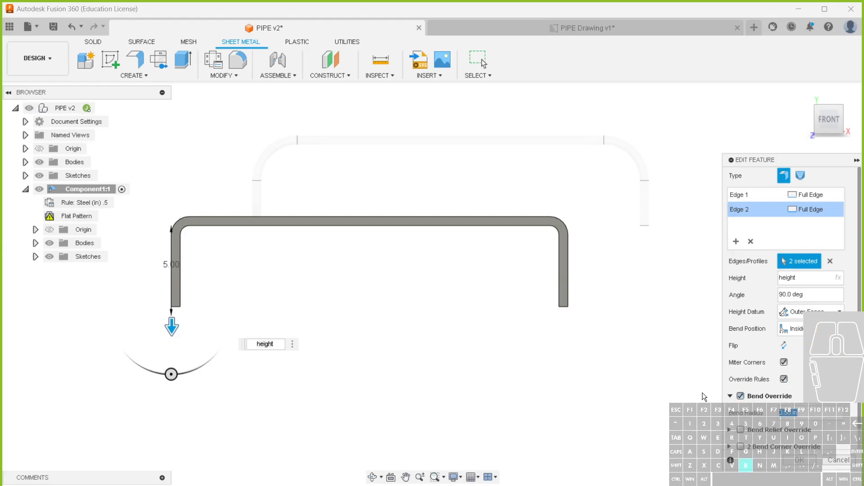
{"action": "type", "text": "bend_r"}
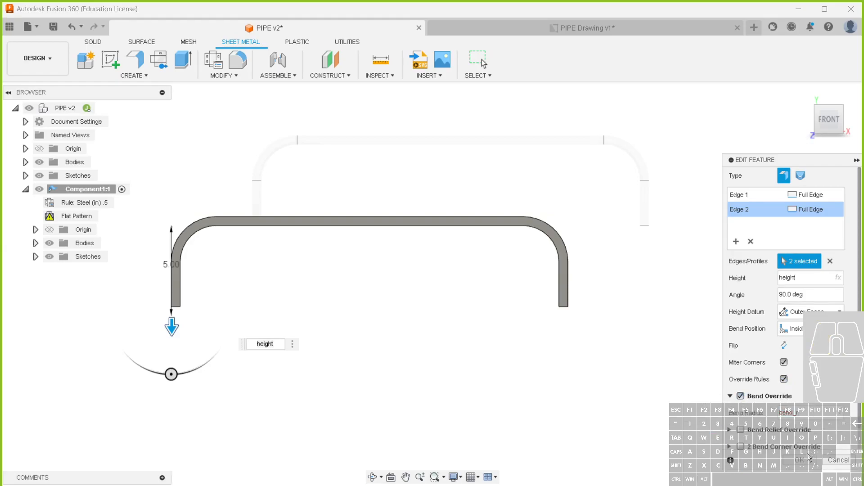
{"action": "left_click", "coordinate": [808, 459]}
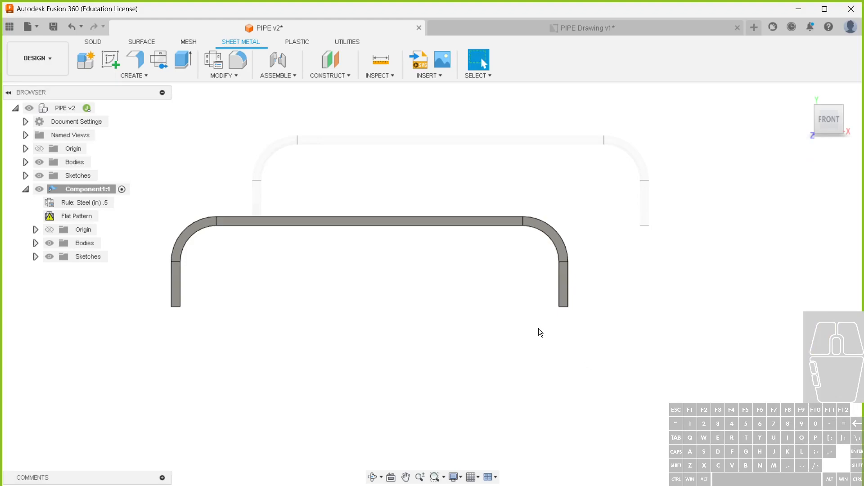
Save the PIPE design and update the drawing to the new version
{"action": "left_click", "coordinate": [53, 26]}
{"action": "left_click", "coordinate": [441, 293]}
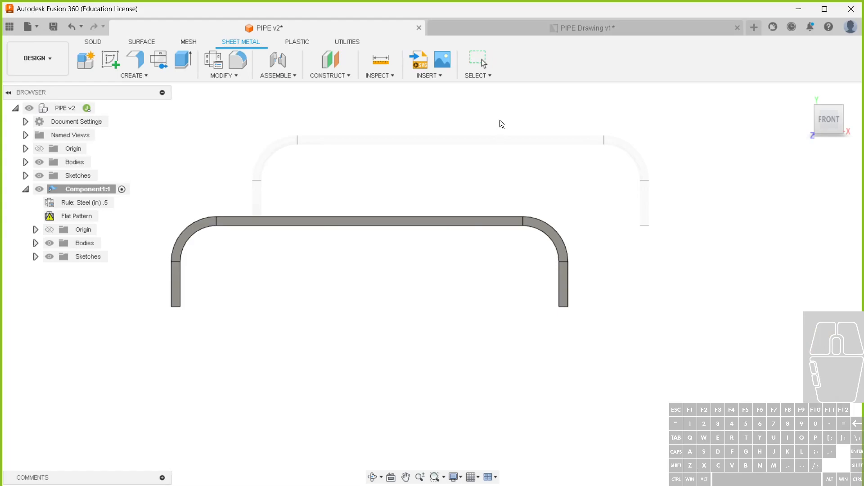
{"action": "left_click", "coordinate": [490, 29]}
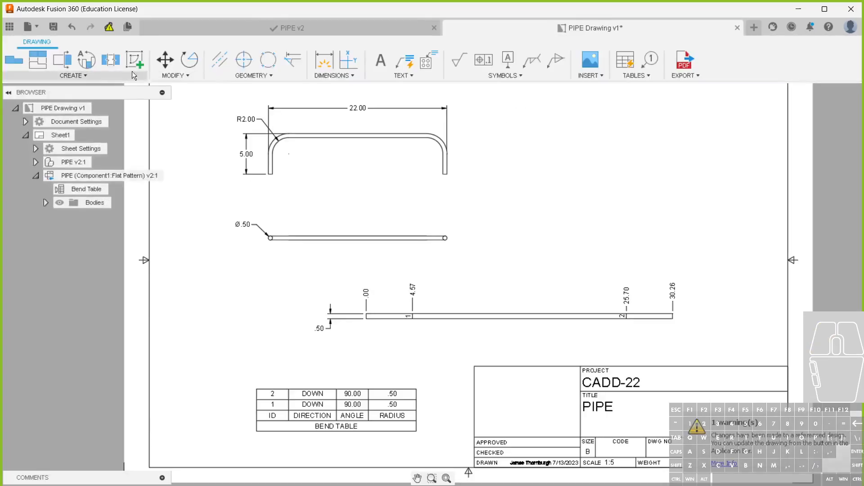
{"action": "left_click", "coordinate": [110, 27]}
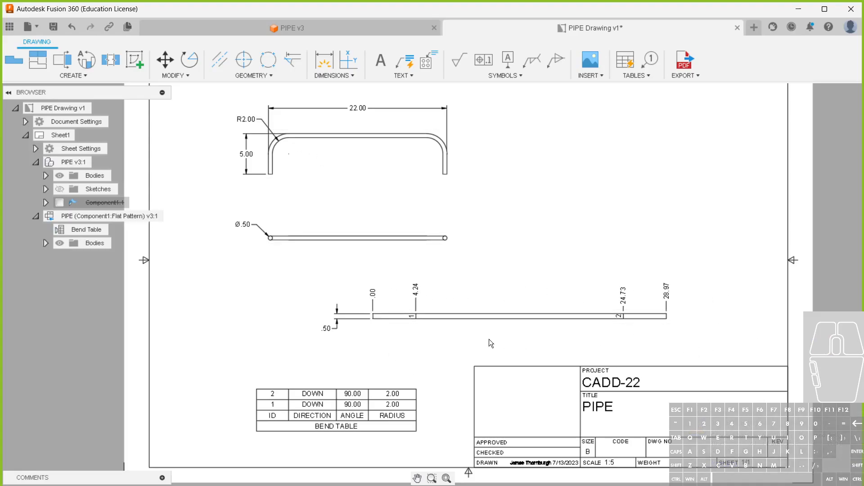
{"action": "scroll", "coordinate": [385, 317], "scroll_direction": "up", "scroll_amount": 1}
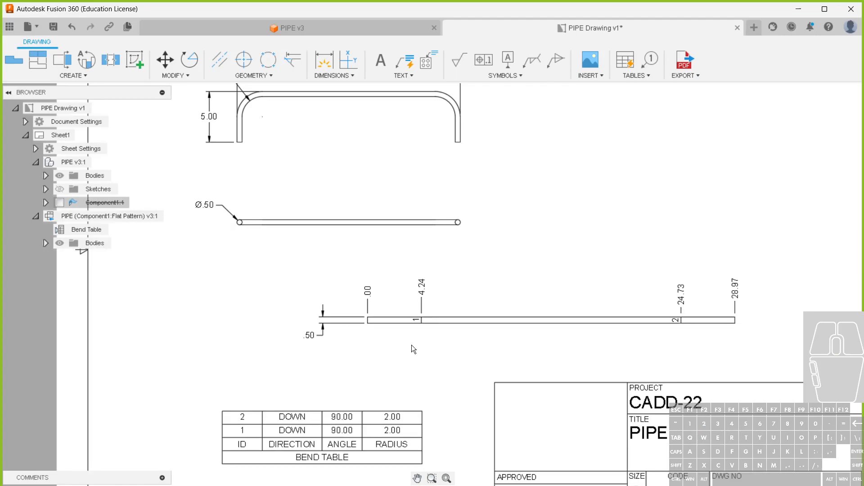
{"action": "scroll", "coordinate": [411, 345], "scroll_direction": "down", "scroll_amount": 1}
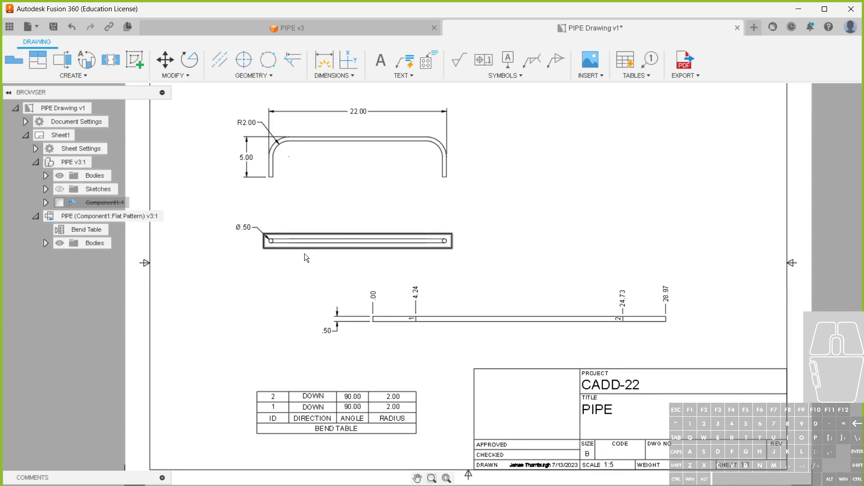
{"action": "scroll", "coordinate": [303, 215], "scroll_direction": "up", "scroll_amount": 1}
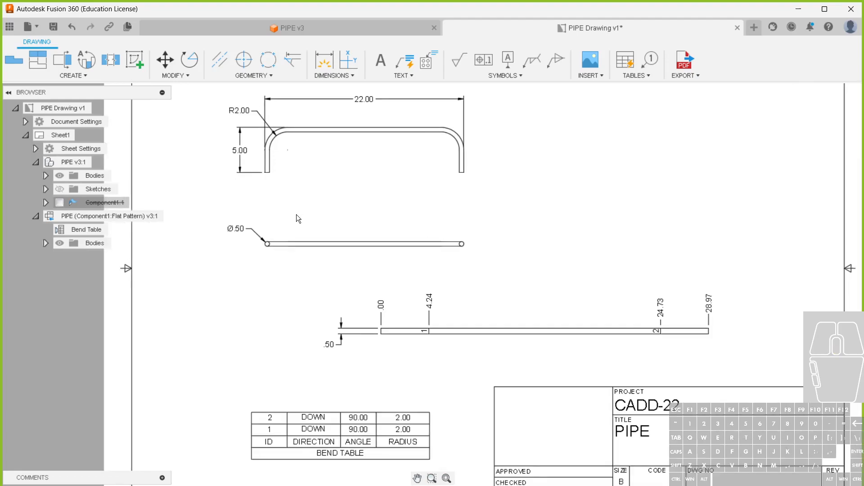
Unsuppress Component1 in the drawing's PIPE views and suppress it again
{"action": "left_click", "coordinate": [59, 203]}
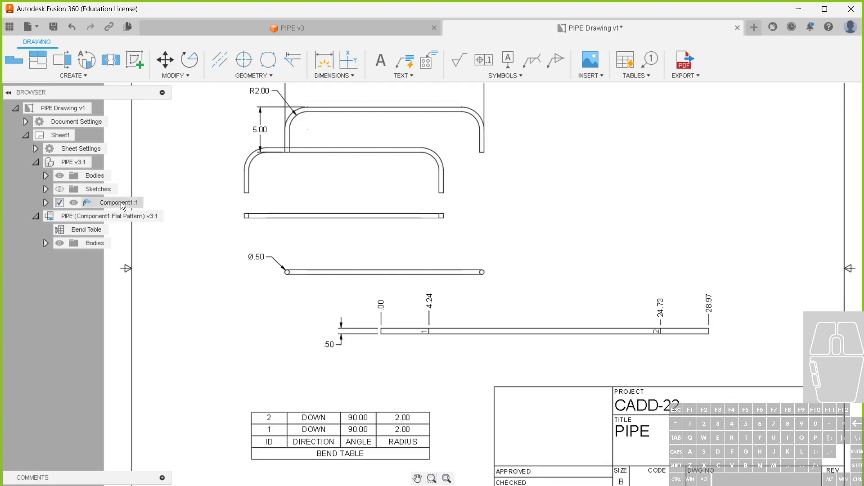
{"action": "left_click", "coordinate": [60, 203]}
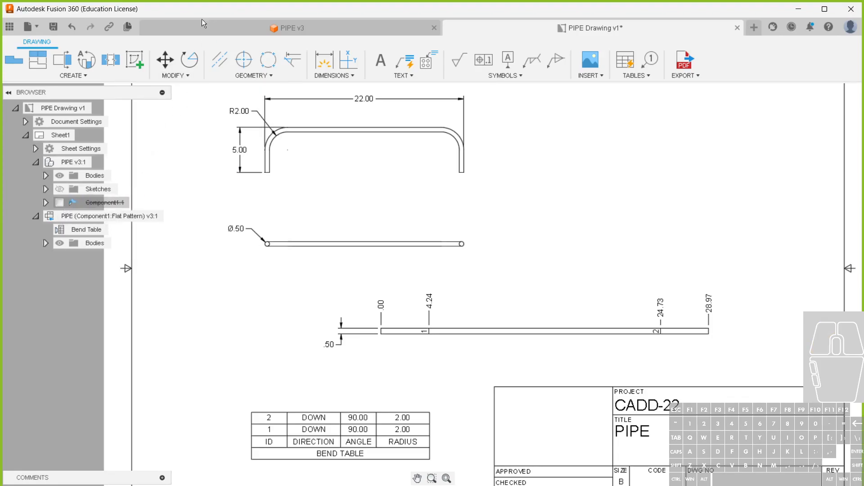
Switch to the PIPE design, activate the top-level component, and toggle Component1's visibility to compare it with the pipe
{"action": "left_click", "coordinate": [193, 28]}
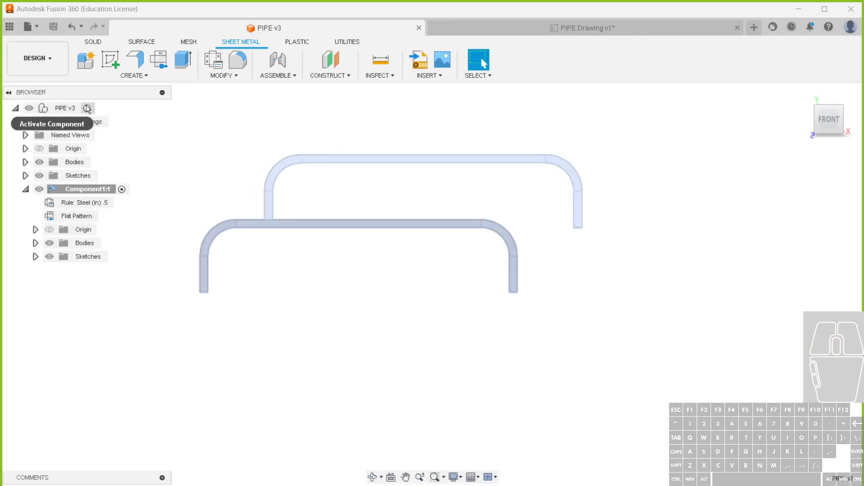
{"action": "left_click", "coordinate": [87, 108]}
{"action": "middle_click_drag", "start_coordinate": [234, 210], "coordinate": [230, 307], "text": "shift"}
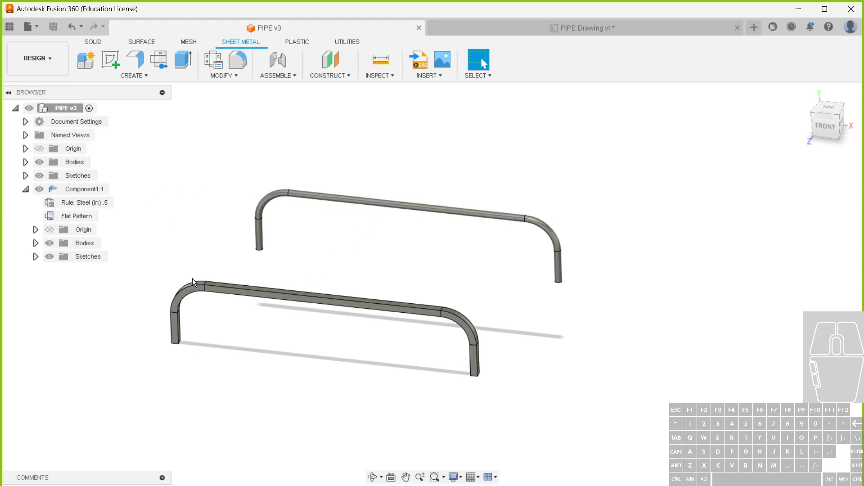
{"action": "left_click", "coordinate": [38, 188]}
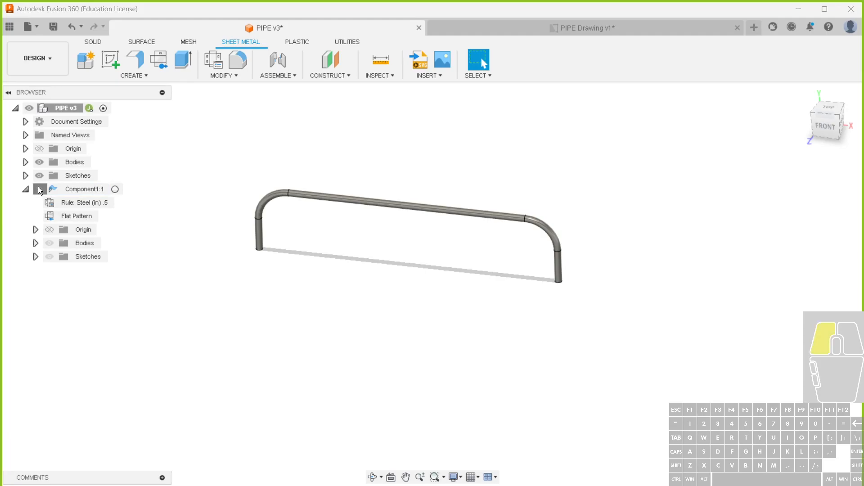
{"action": "left_click", "coordinate": [39, 188]}
Edit the sheet metal part's base sketch and move its rectangle over the end of the pipe at the origin
{"action": "right_click", "coordinate": [189, 290]}
{"action": "left_click", "coordinate": [142, 390]}
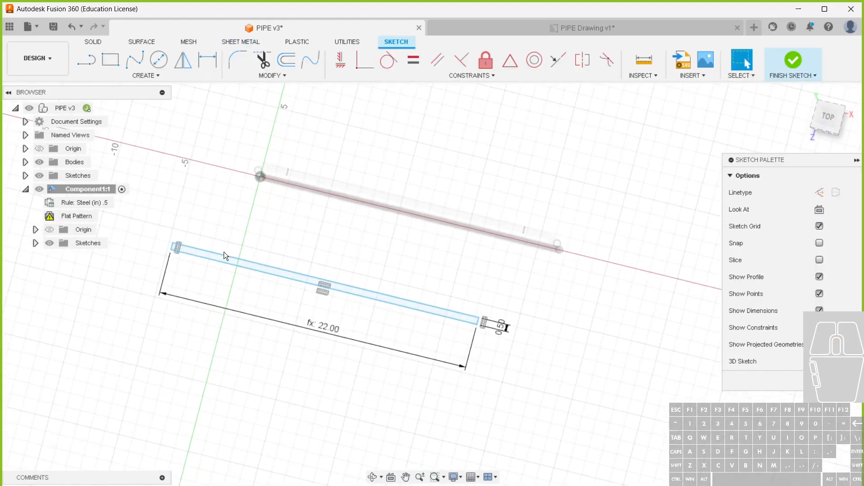
{"action": "scroll", "coordinate": [212, 245], "scroll_direction": "up", "scroll_amount": 3}
{"action": "mouse_move", "coordinate": [159, 239]}
{"action": "left_mouse_down"}
{"action": "mouse_move", "coordinate": [276, 144]}
{"action": "mouse_move", "coordinate": [263, 142]}
{"action": "mouse_move", "coordinate": [271, 138]}
{"action": "left_mouse_up"}
{"action": "scroll", "coordinate": [277, 136], "scroll_direction": "up", "scroll_amount": 4}
{"action": "scroll", "coordinate": [277, 137], "scroll_direction": "up", "scroll_amount": 3}
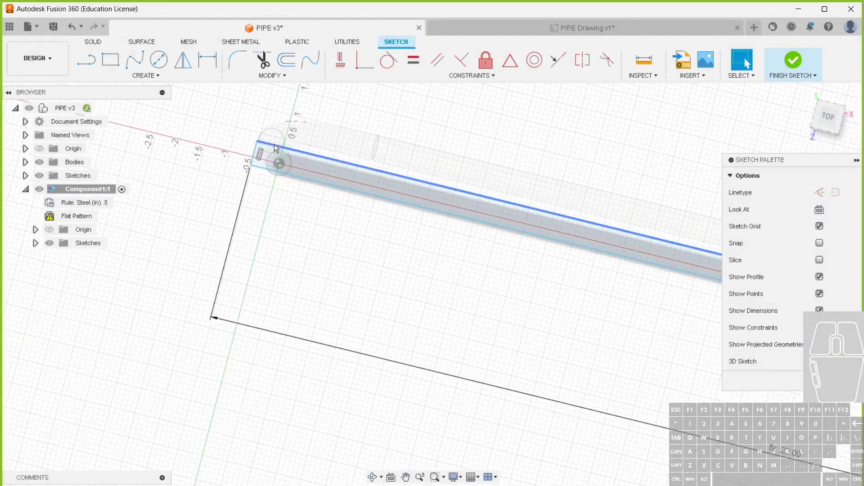
Dimension the rectangle's short end edge from the sketch origin and set the distance to .25 in
{"action": "key", "text": "d"}
{"action": "left_click", "coordinate": [274, 164]}
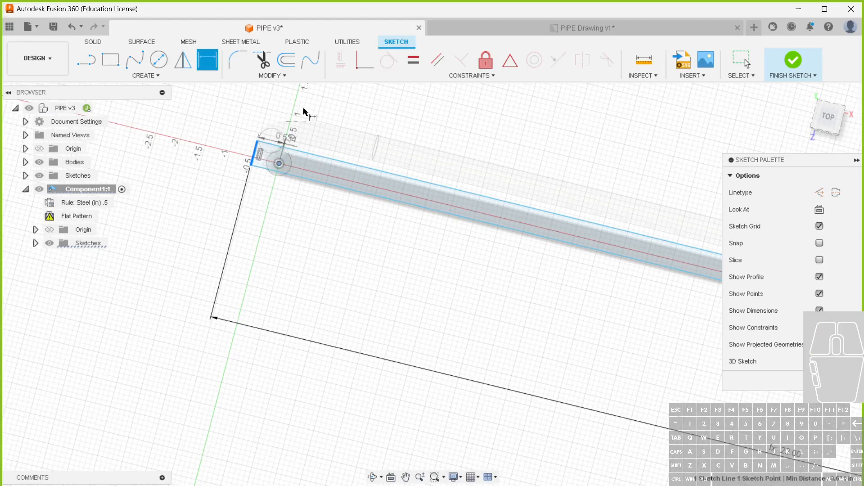
{"action": "left_click", "coordinate": [305, 100]}
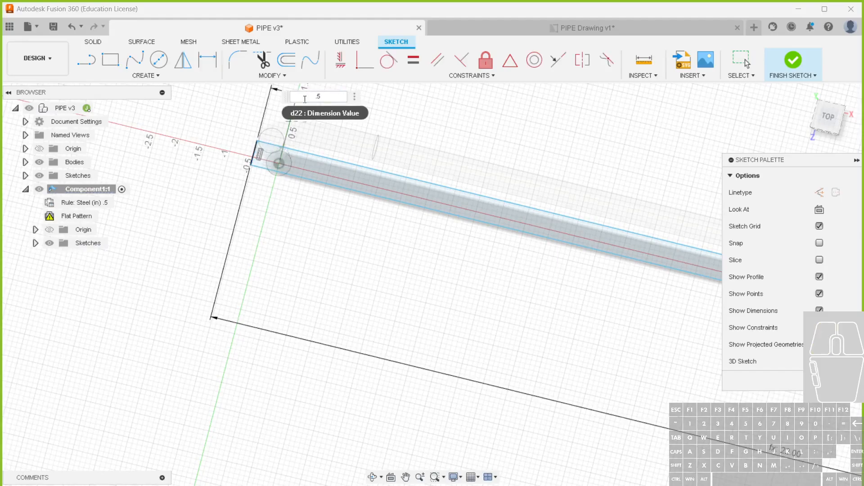
{"action": "key", "text": "Return"}
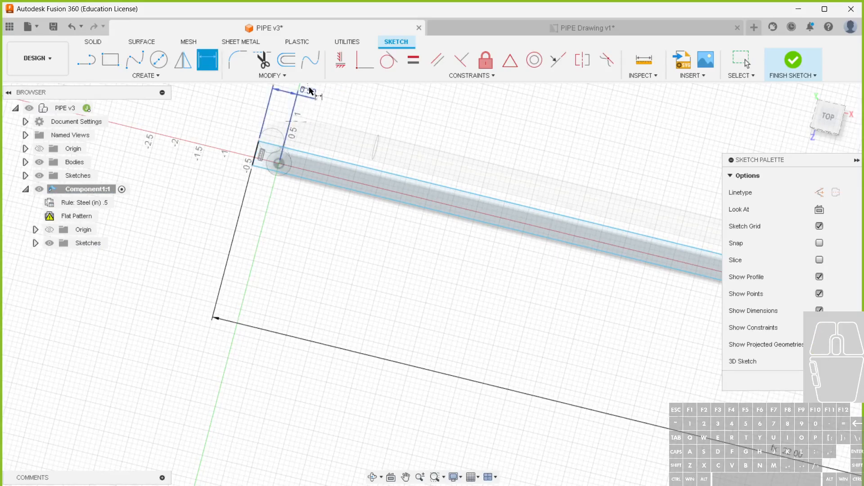
{"action": "key", "text": "Escape"}
{"action": "double_click", "coordinate": [311, 92]}
{"action": "type", "text": ".25"}
{"action": "key", "text": "Return"}
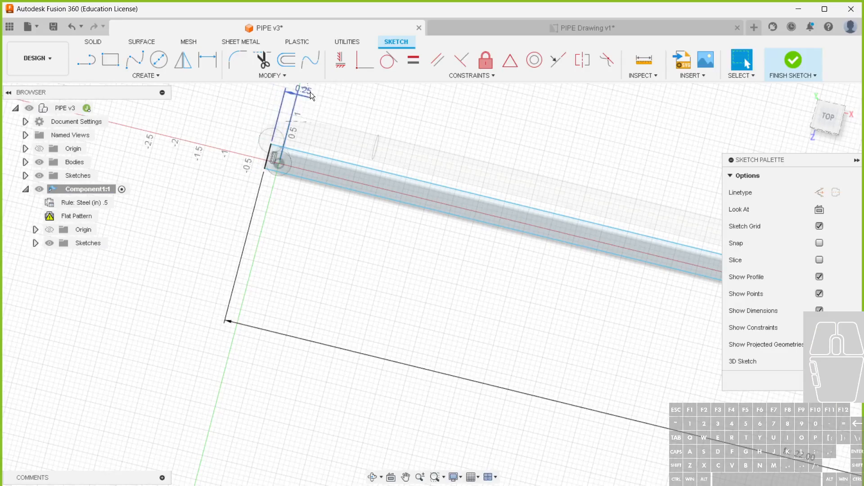
Dimension the rectangle's long edge .25 in from the sketch origin and finish the sketch
{"action": "key", "text": "d"}
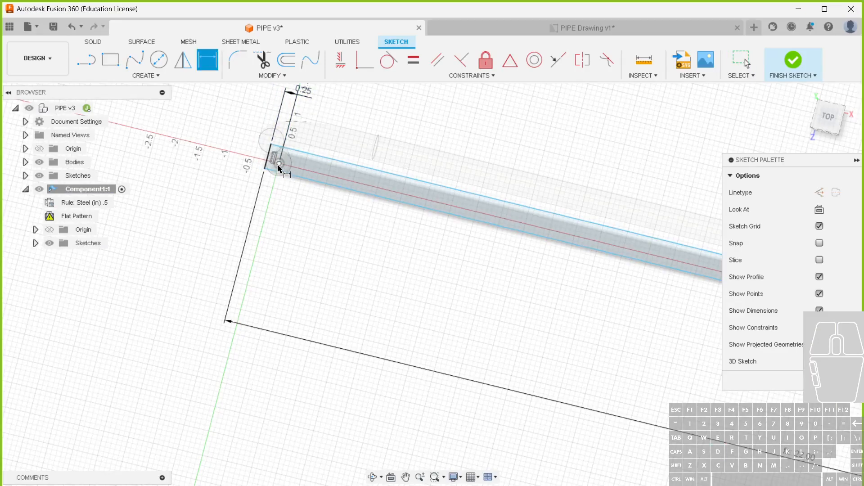
{"action": "left_click", "coordinate": [279, 164]}
{"action": "left_click", "coordinate": [293, 176]}
{"action": "left_click", "coordinate": [297, 205]}
{"action": "type", "text": ".25"}
{"action": "key", "text": "Return"}
{"action": "left_click", "coordinate": [783, 63]}
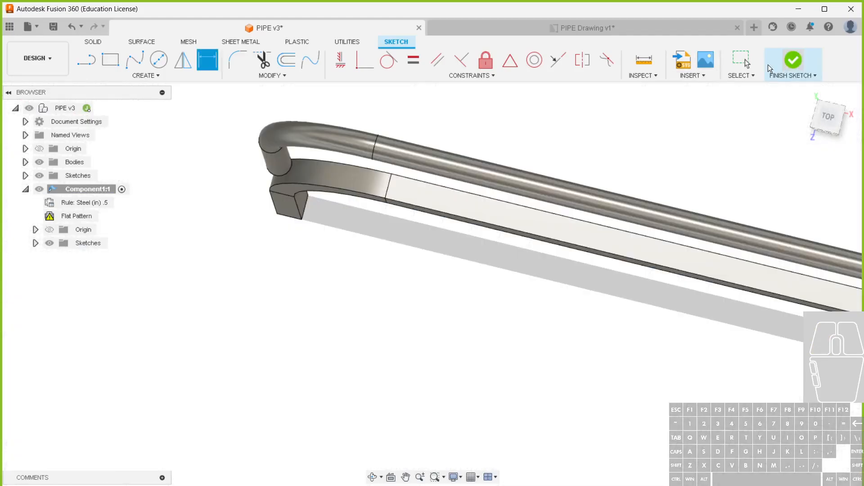
Compare both parts from the front, undo the rectangle's origin dimensioning, and finish the sketch
{"action": "mouse_move", "coordinate": [288, 288]}
{"action": "middle_mouse_down", "text": "shift"}
{"action": "mouse_move", "coordinate": [344, 251]}
{"action": "mouse_move", "coordinate": [278, 350]}
{"action": "middle_mouse_up", "text": "shift"}
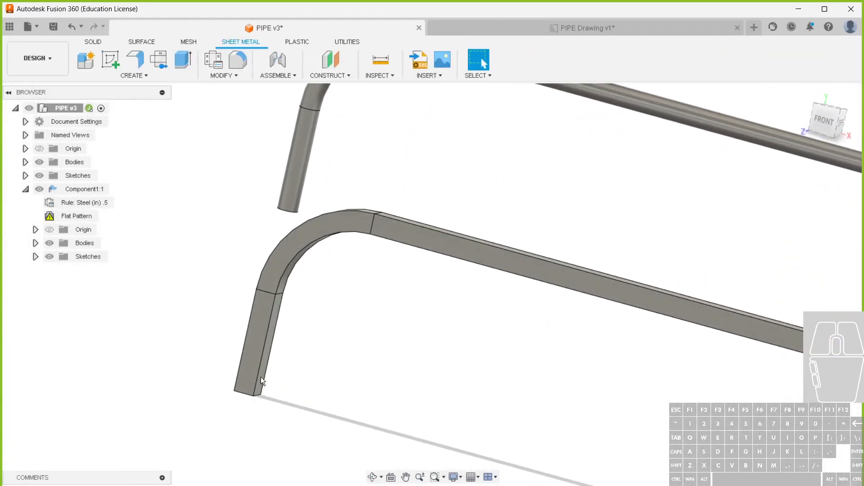
{"action": "scroll", "coordinate": [180, 418], "scroll_direction": "down", "scroll_amount": 3}
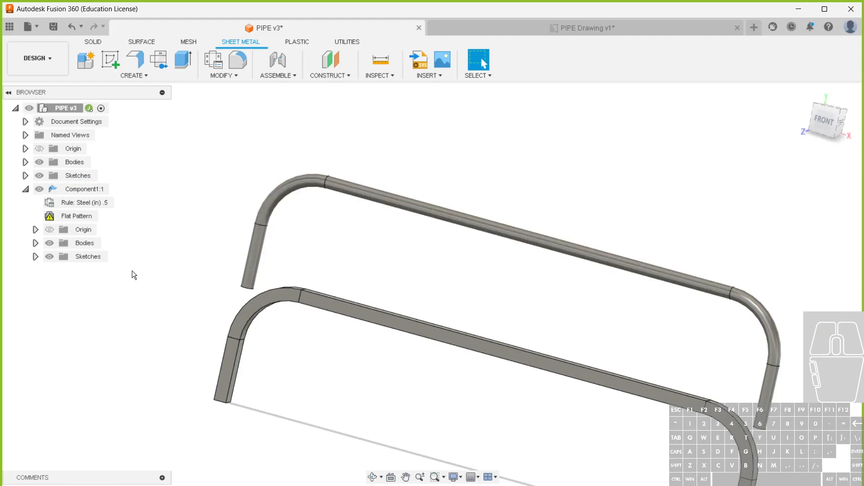
{"action": "middle_click_drag", "start_coordinate": [255, 328], "coordinate": [252, 300]}
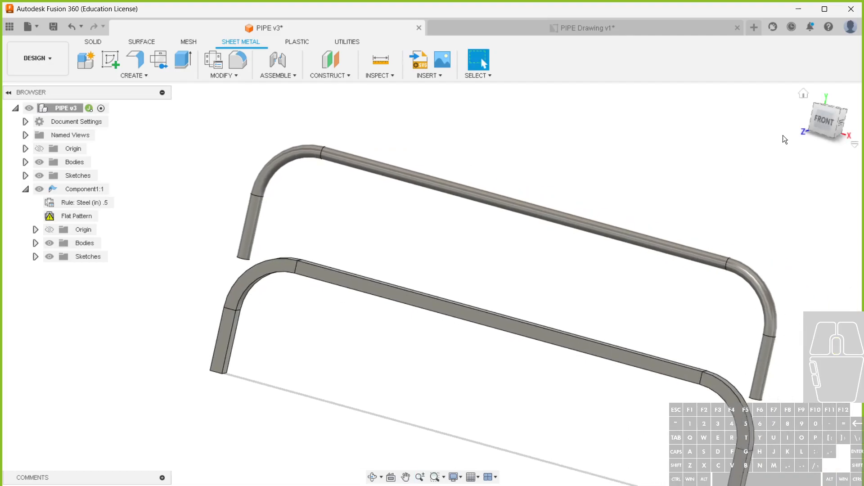
{"action": "left_click", "coordinate": [824, 120]}
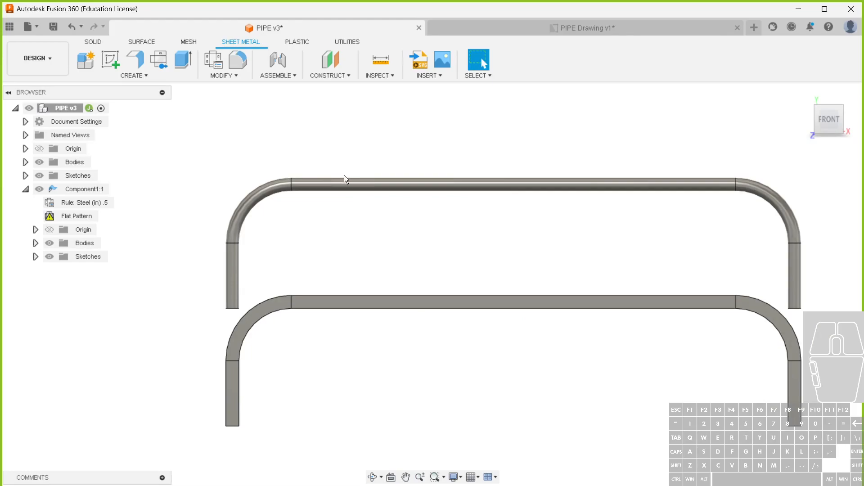
{"action": "key", "text": "ctrl+z"}
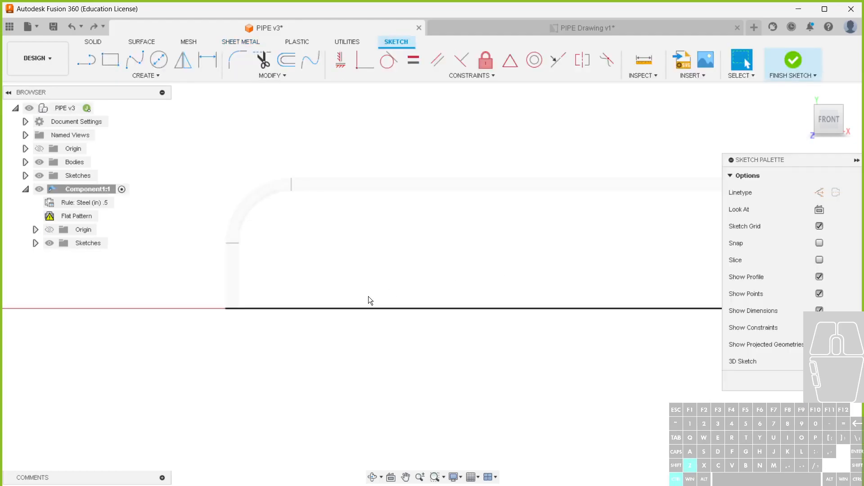
{"action": "left_click", "coordinate": [793, 60]}
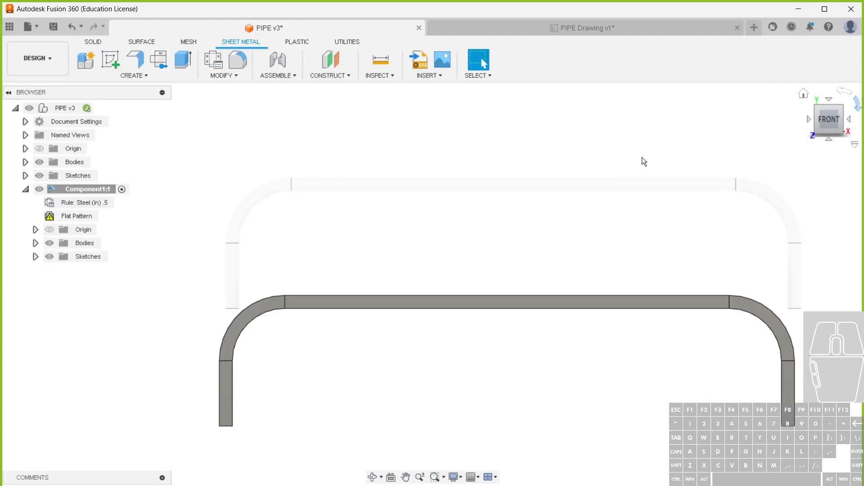
Refresh Component1's flat pattern by opening it and return to the folded part
{"action": "left_click", "coordinate": [78, 216]}
{"action": "left_click", "coordinate": [110, 216]}
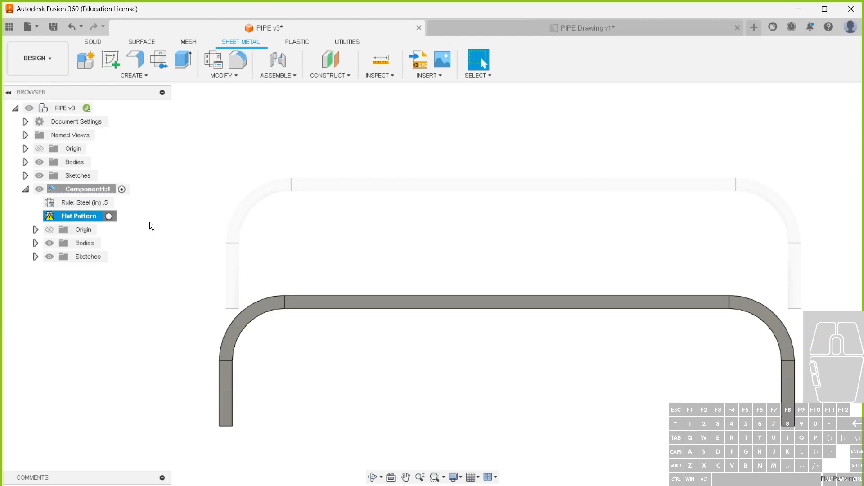
{"action": "left_click", "coordinate": [636, 61]}
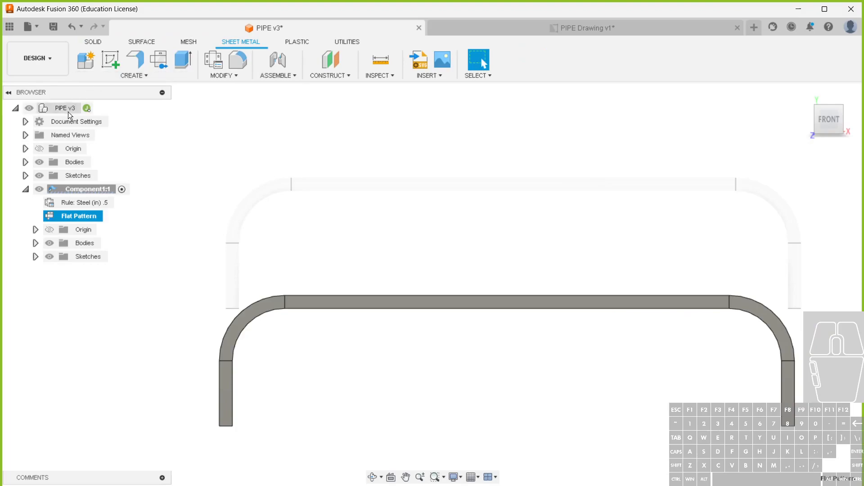
From the top-level component, joint the centre of the sheet metal part's end face to the pipe's end face with the alignment flipped
{"action": "left_click", "coordinate": [97, 108]}
{"action": "left_click", "coordinate": [285, 78]}
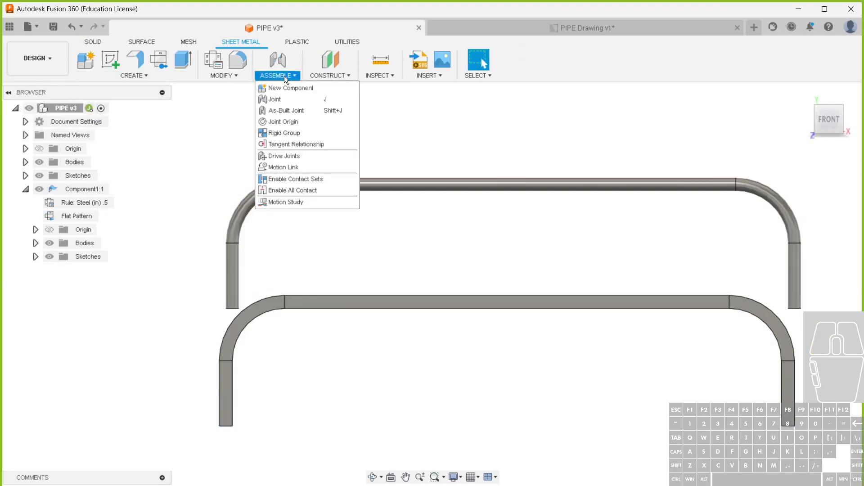
{"action": "left_click", "coordinate": [290, 99]}
{"action": "middle_click_drag", "start_coordinate": [340, 393], "coordinate": [234, 318], "text": "shift"}
{"action": "left_click", "coordinate": [234, 318]}
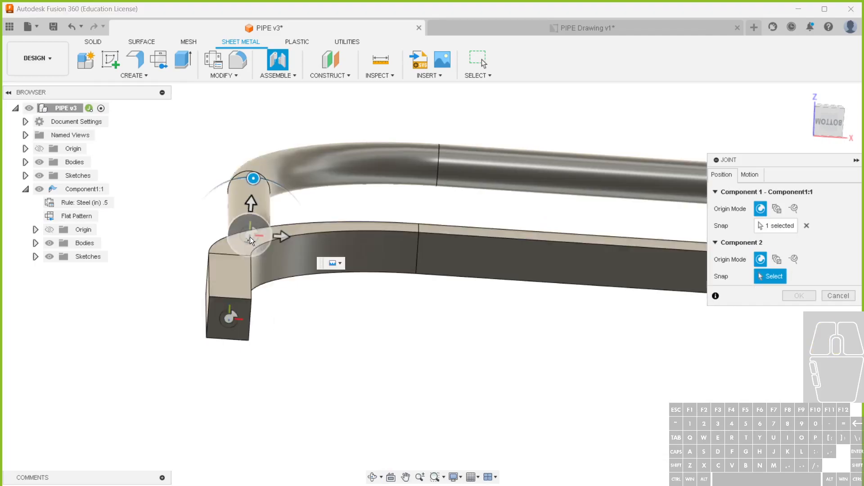
{"action": "left_click", "coordinate": [250, 237]}
{"action": "left_click", "coordinate": [761, 378]}
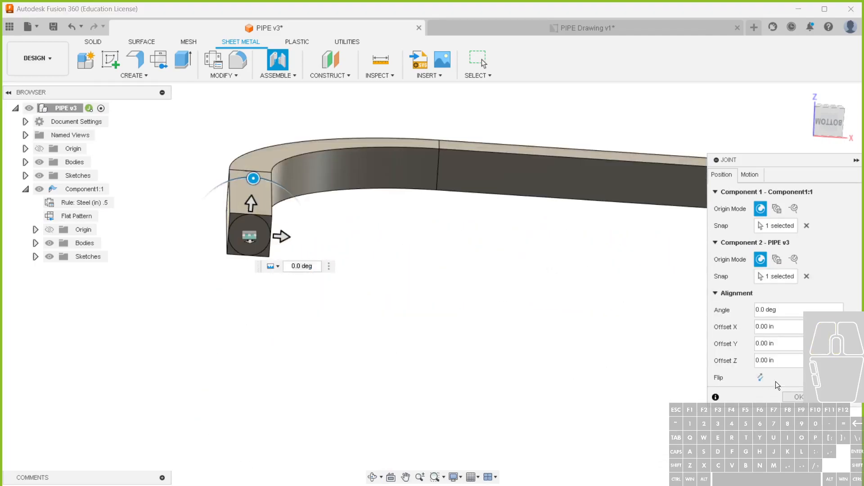
{"action": "left_click", "coordinate": [798, 398]}
Hide Component1 to view the pipe on its own from the front
{"action": "scroll", "coordinate": [559, 363], "scroll_direction": "down", "scroll_amount": 3}
{"action": "middle_click_drag", "start_coordinate": [567, 361], "coordinate": [505, 286], "text": "shift"}
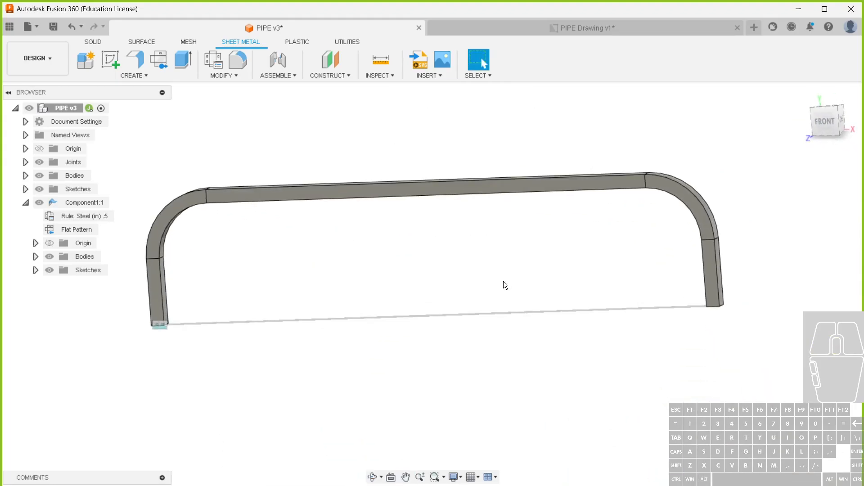
{"action": "left_click", "coordinate": [39, 203]}
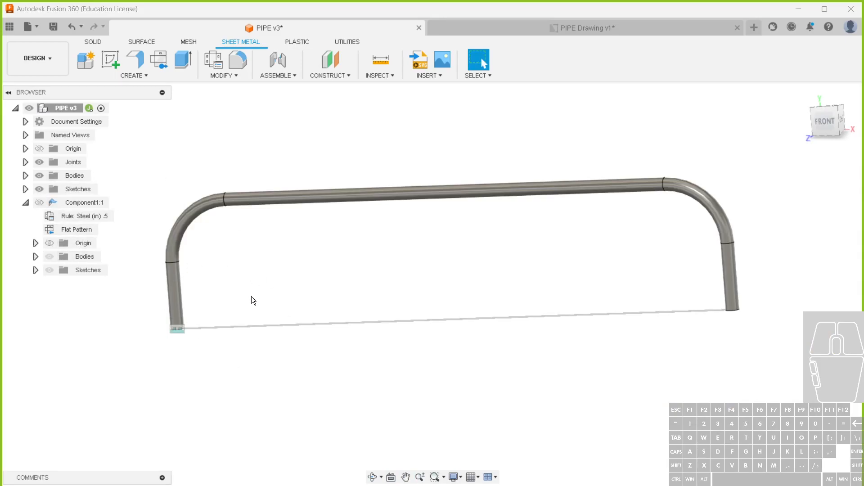
{"action": "left_click", "coordinate": [26, 203]}
{"action": "left_click", "coordinate": [45, 203]}
{"action": "left_click", "coordinate": [52, 199]}
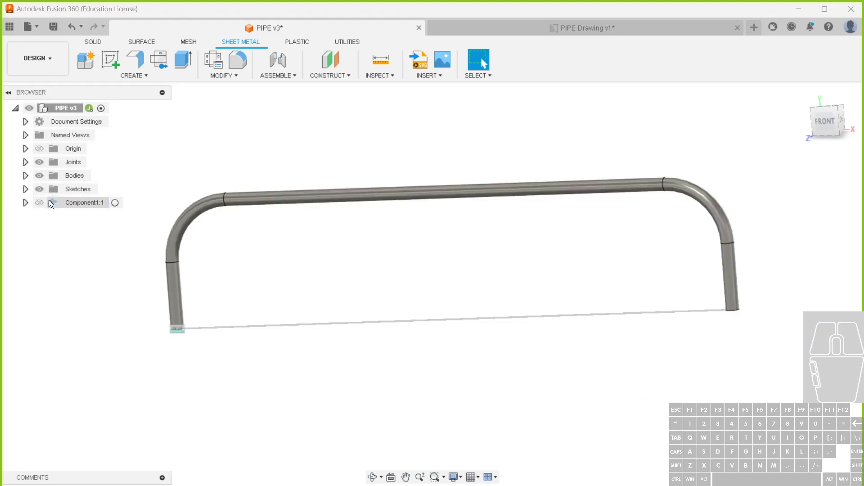
{"action": "double_click", "coordinate": [52, 199]}
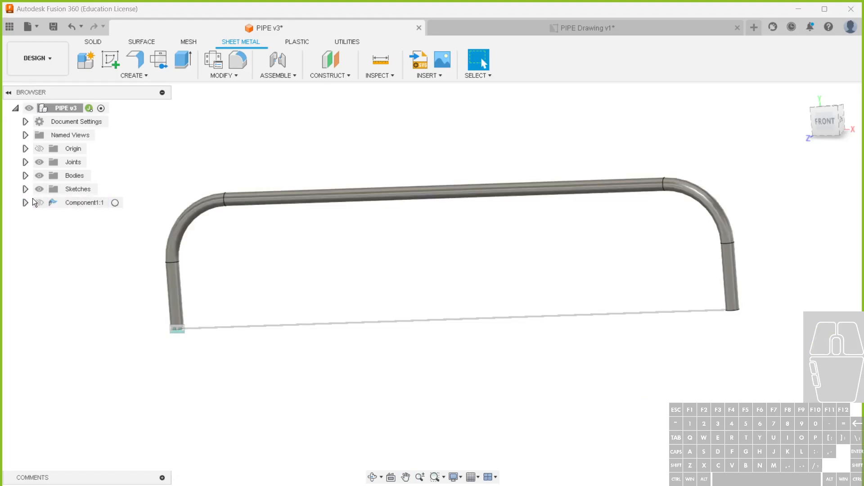
{"action": "left_click", "coordinate": [25, 203]}
Set the width user parameter to 15 in and close the parameters
{"action": "left_click", "coordinate": [276, 75]}
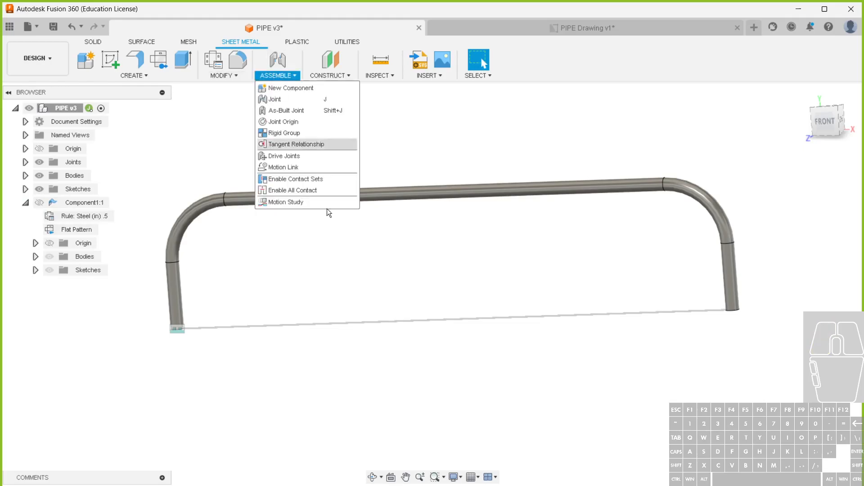
{"action": "left_click", "coordinate": [224, 75]}
{"action": "left_click", "coordinate": [236, 213]}
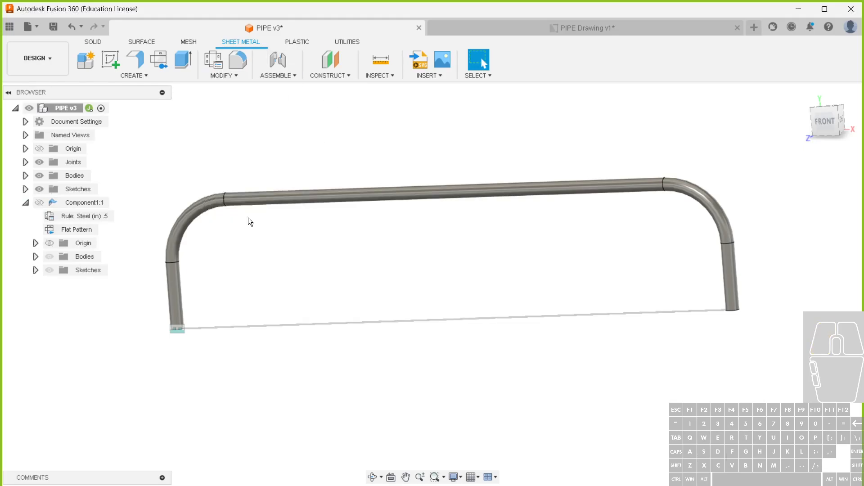
{"action": "left_click", "coordinate": [543, 291]}
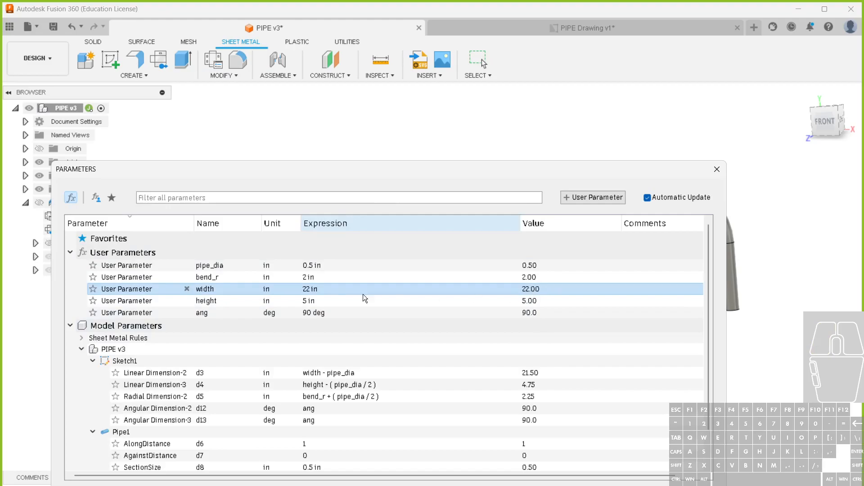
{"action": "left_click", "coordinate": [325, 290]}
{"action": "type", "text": "15"}
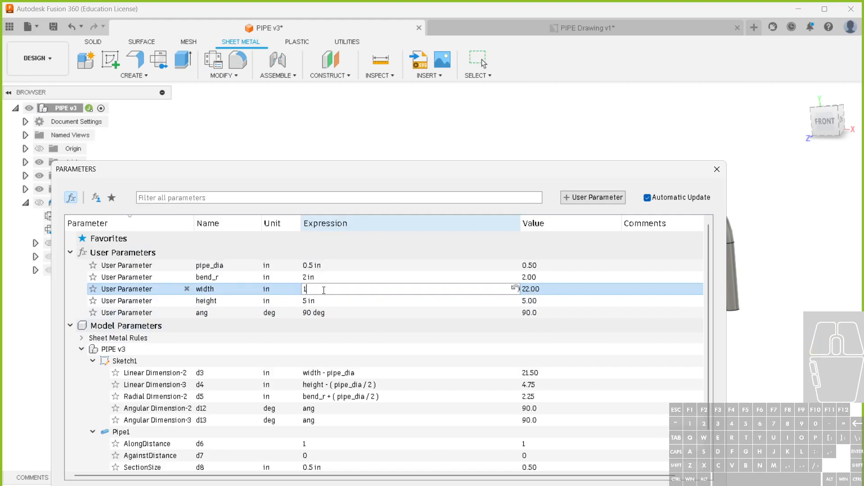
{"action": "key", "text": "Return"}
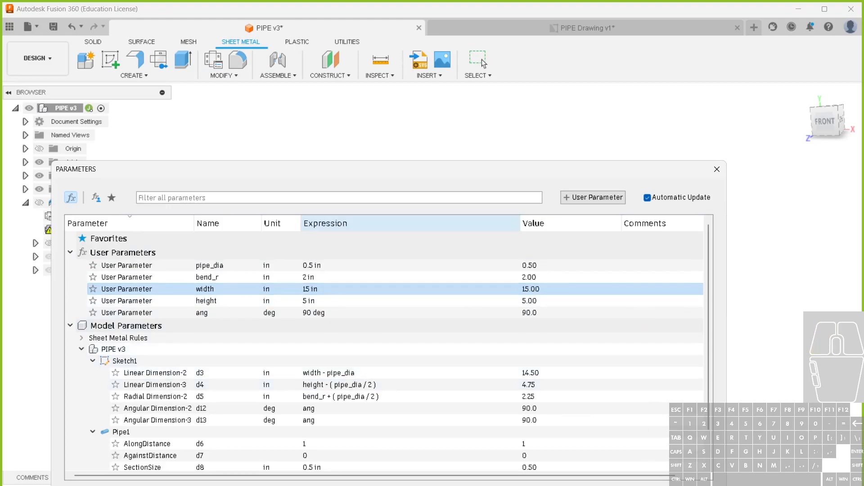
{"action": "left_click", "coordinate": [694, 485]}
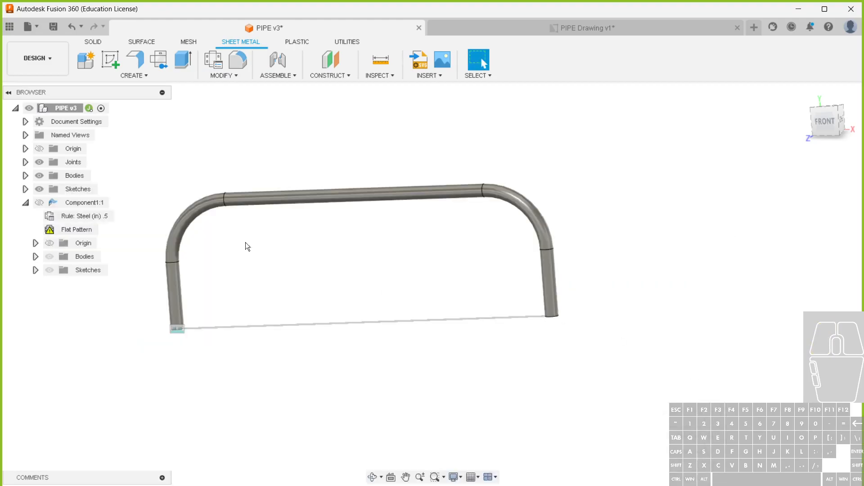
Compare the resized sheet metal part with the pipe by toggling Component1's visibility, leaving it shown
{"action": "left_click", "coordinate": [40, 200]}
{"action": "left_click", "coordinate": [39, 199]}
{"action": "left_click", "coordinate": [40, 199]}
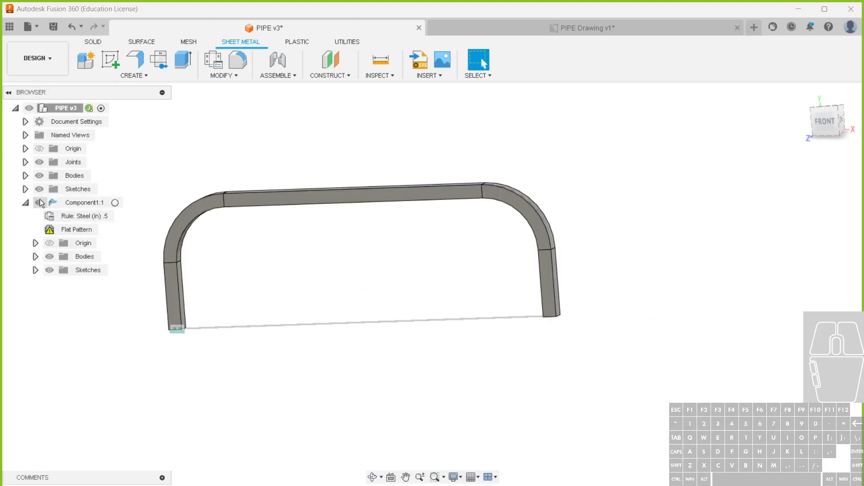
{"action": "left_click", "coordinate": [39, 200]}
{"action": "left_click", "coordinate": [40, 200]}
Update the flat pattern to the new width by opening it, and finish the flat pattern
{"action": "left_click", "coordinate": [93, 229]}
{"action": "left_click", "coordinate": [109, 230]}
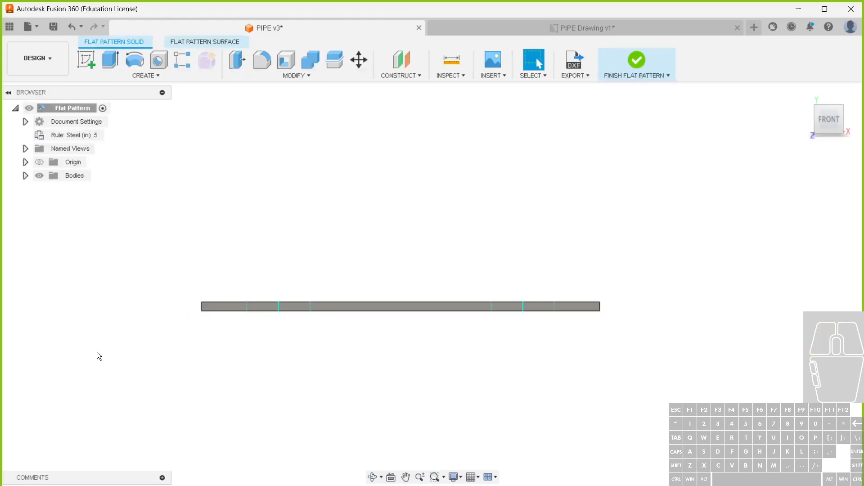
{"action": "left_click", "coordinate": [624, 58]}
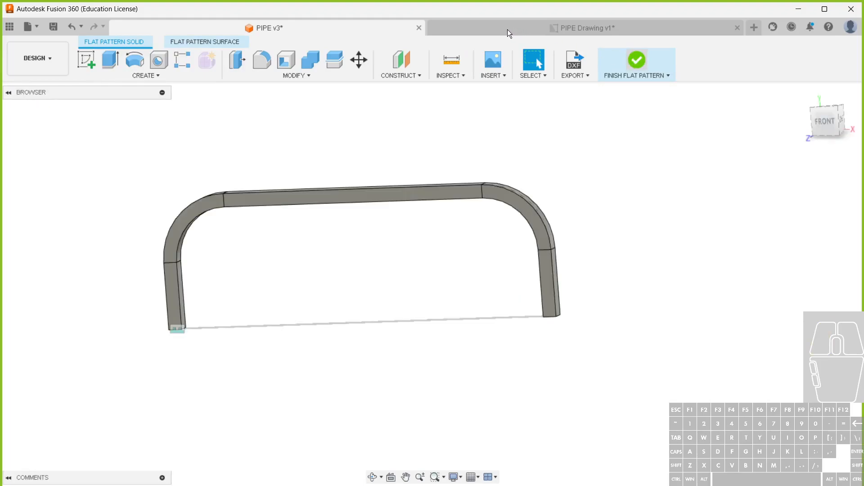
Save a new version of the PIPE design with the default description and switch to the PIPE drawing
{"action": "left_click", "coordinate": [52, 26]}
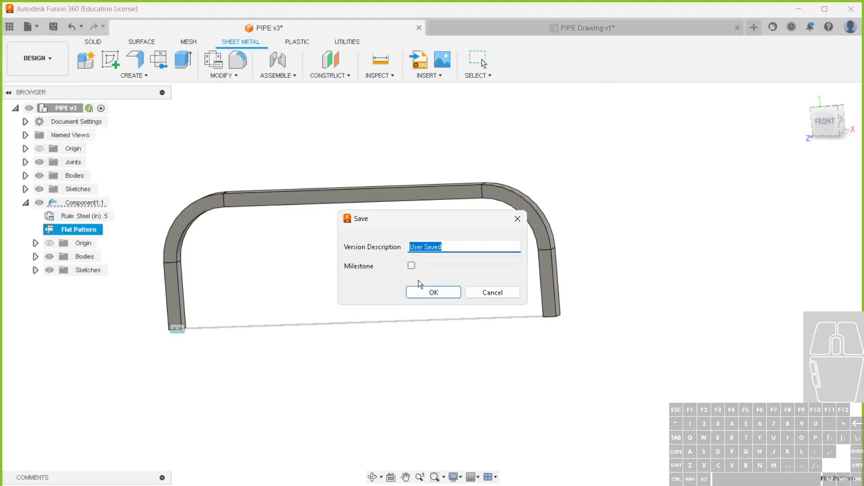
{"action": "left_click", "coordinate": [431, 292]}
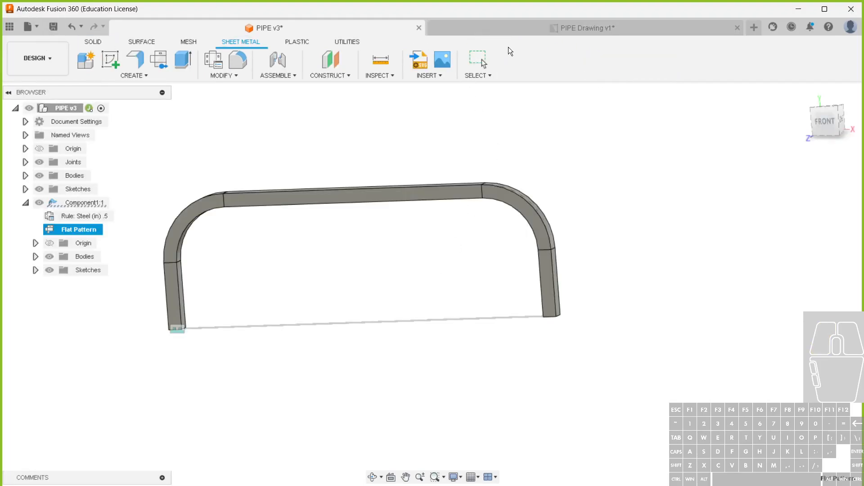
{"action": "left_click", "coordinate": [500, 31]}
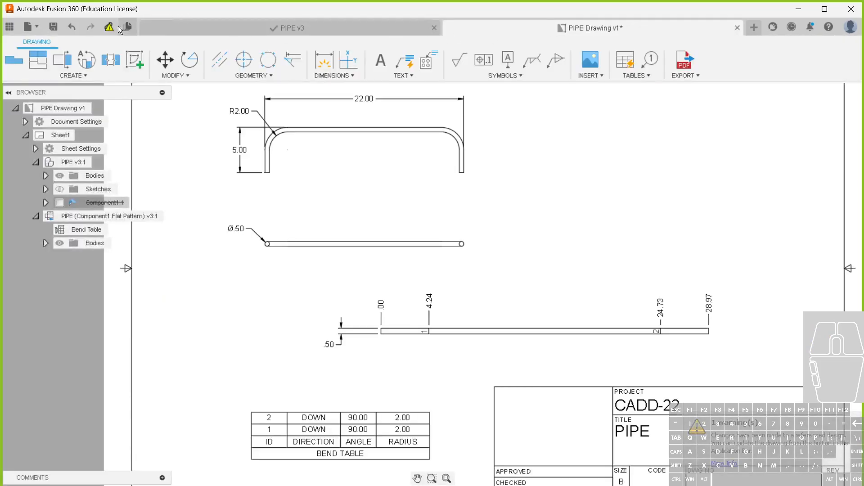